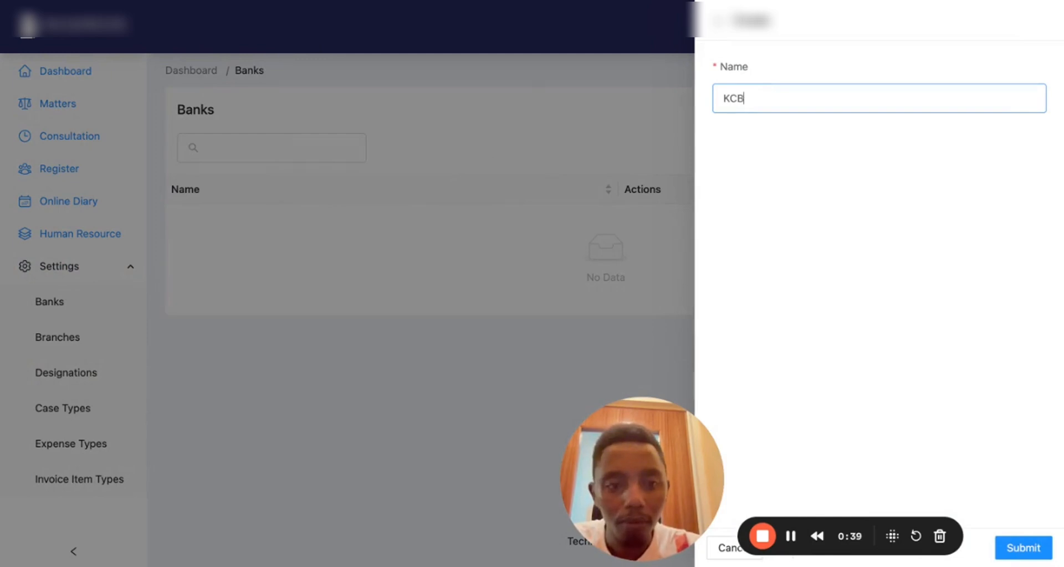
Save the KCB bank record and go to the Branches settings list
{"action": "left_click", "coordinate": [1022, 547]}
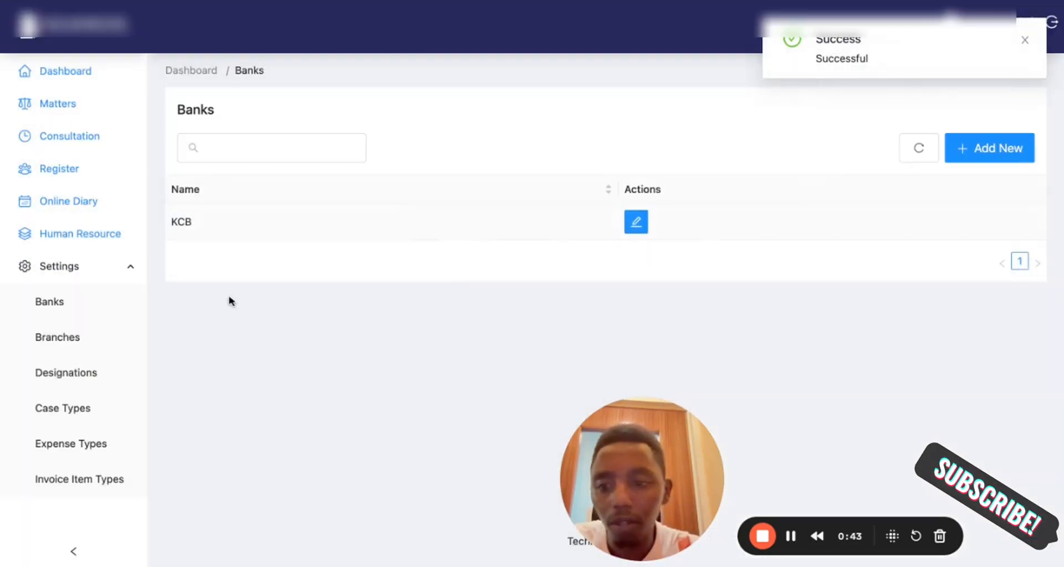
{"action": "left_click", "coordinate": [71, 338]}
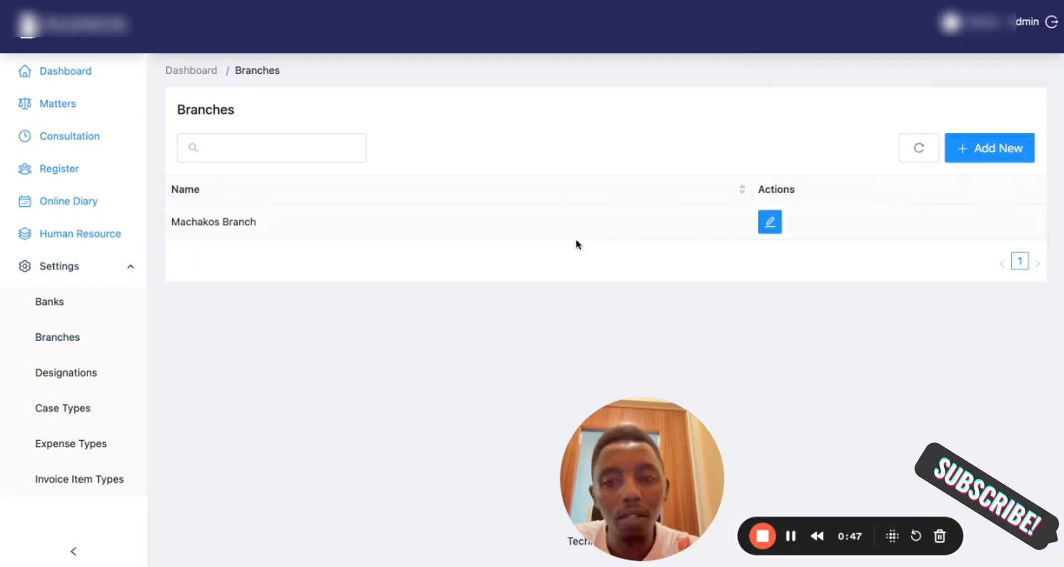
{"action": "triple_click", "coordinate": [223, 223]}
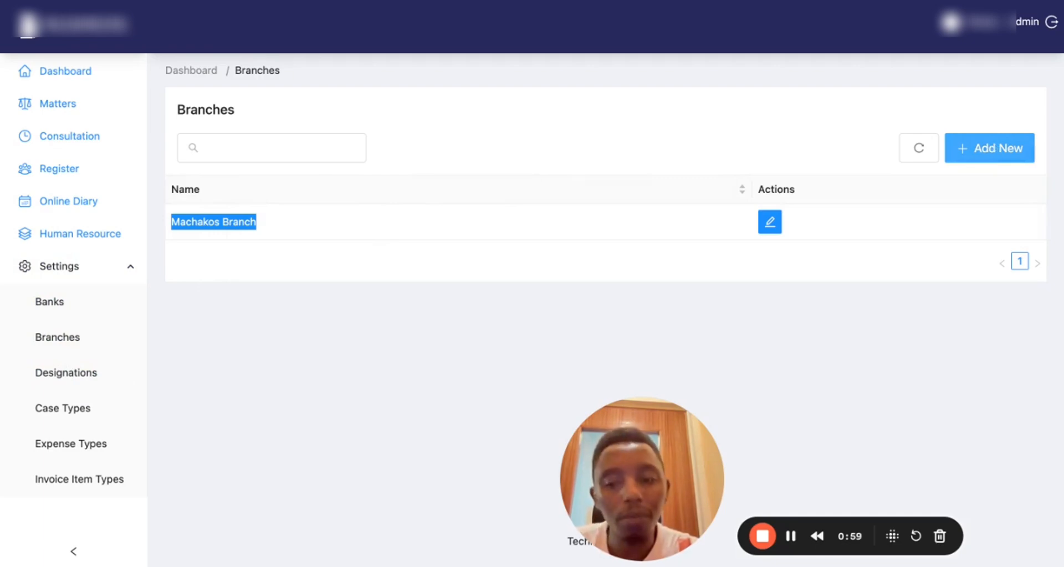
{"action": "left_click", "coordinate": [989, 149]}
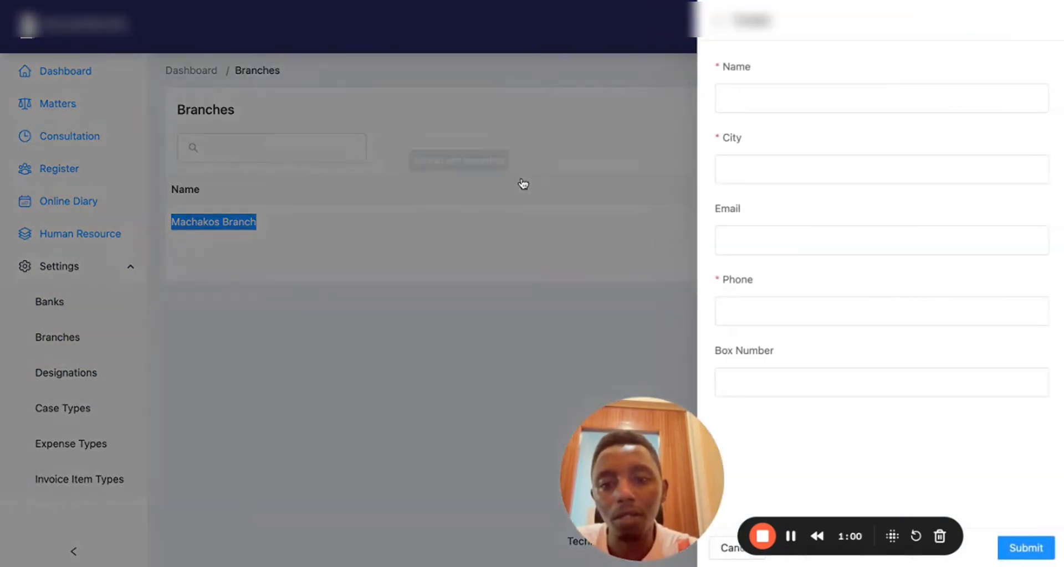
{"action": "left_click", "coordinate": [756, 98]}
{"action": "type", "text": "N"}
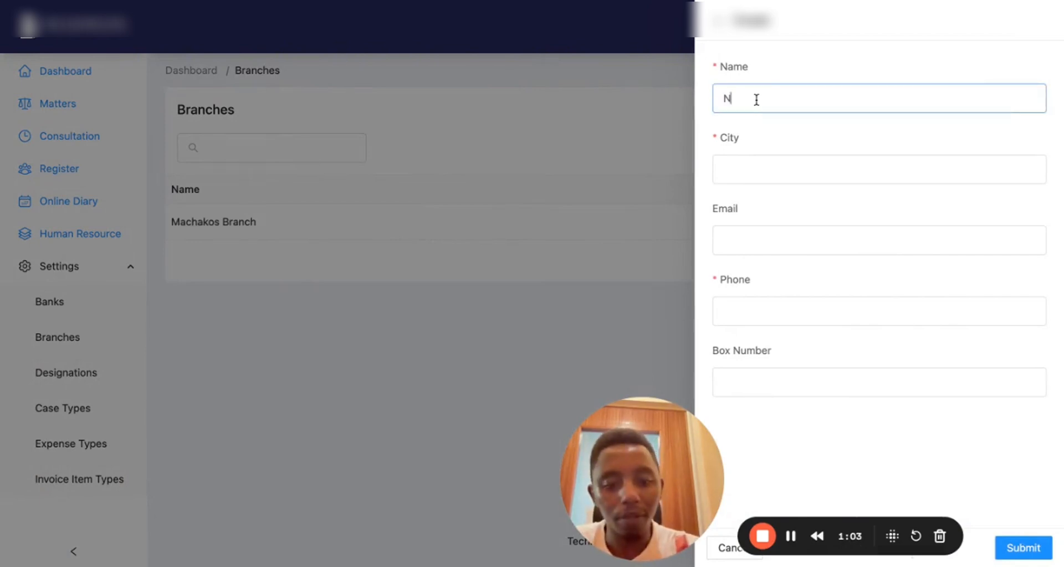
{"action": "type", "text": "airobi"}
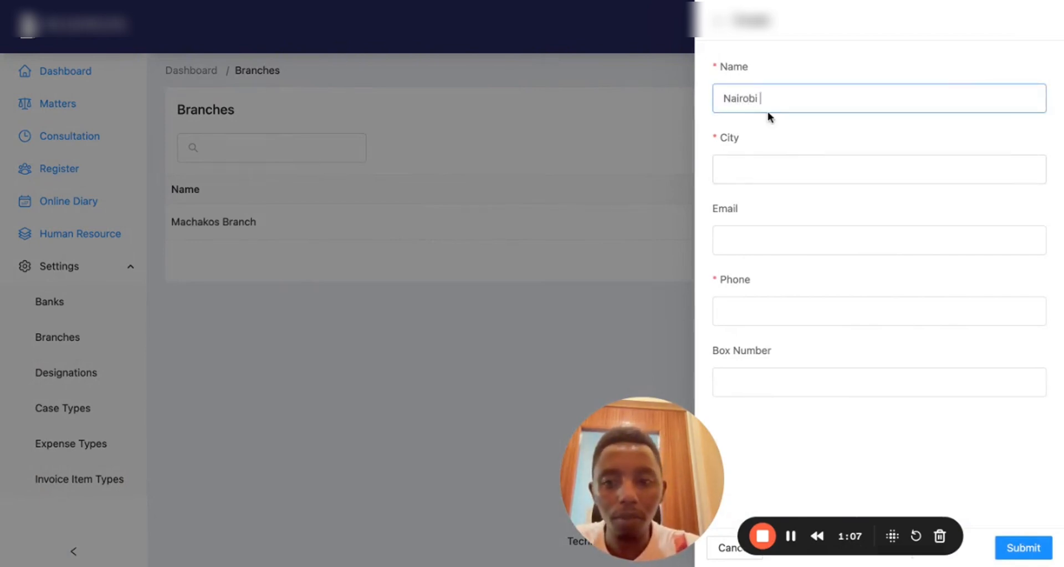
{"action": "type", "text": " Branch"}
{"action": "left_click", "coordinate": [793, 178]}
{"action": "type", "text": "Nairobi"}
{"action": "left_click", "coordinate": [774, 321]}
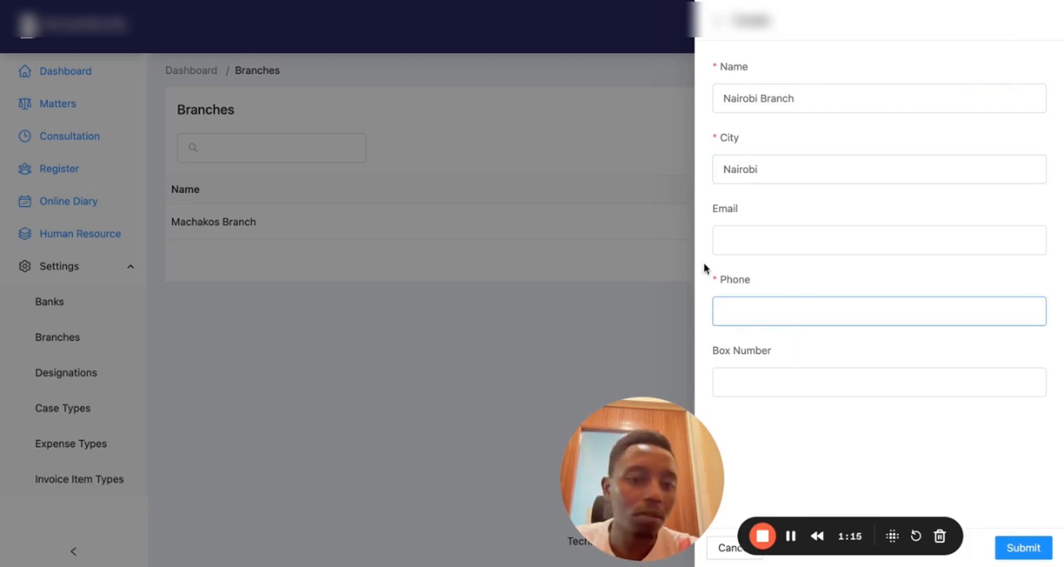
{"action": "left_click", "coordinate": [718, 21]}
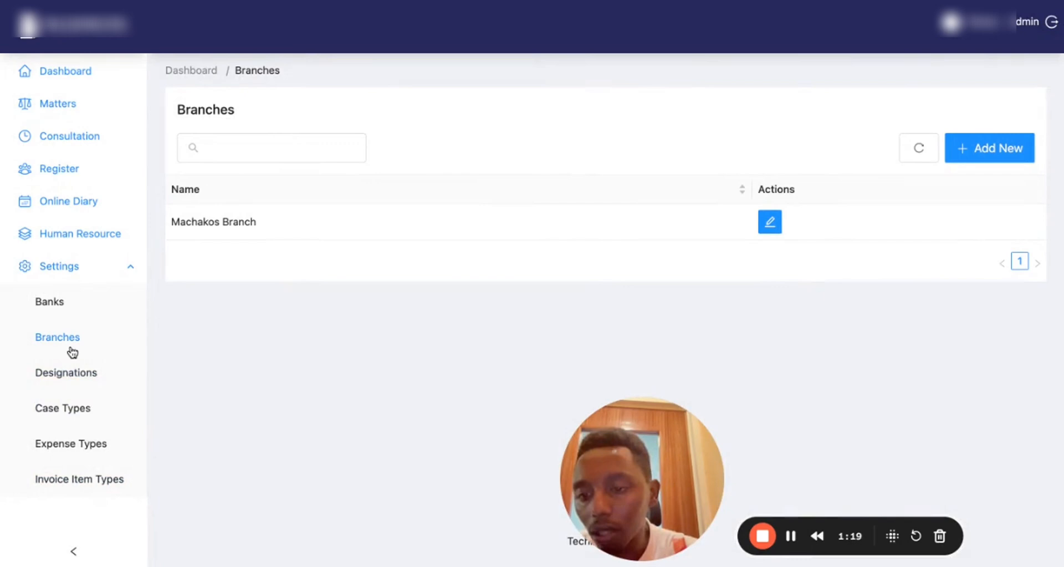
Add an Advocate designation in the Designations settings
{"action": "left_click", "coordinate": [63, 382]}
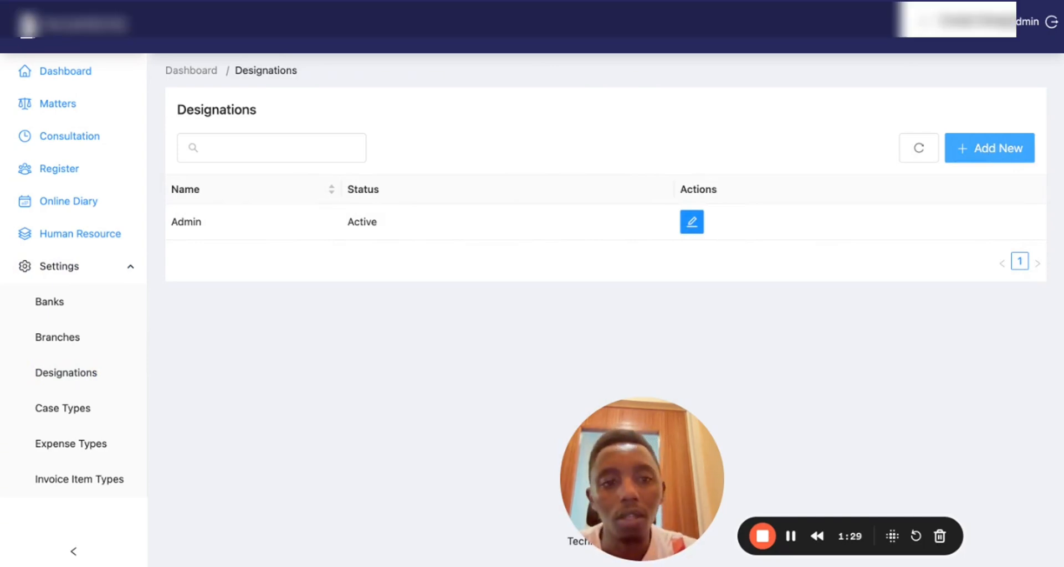
{"action": "left_click", "coordinate": [989, 148]}
{"action": "left_click", "coordinate": [881, 107]}
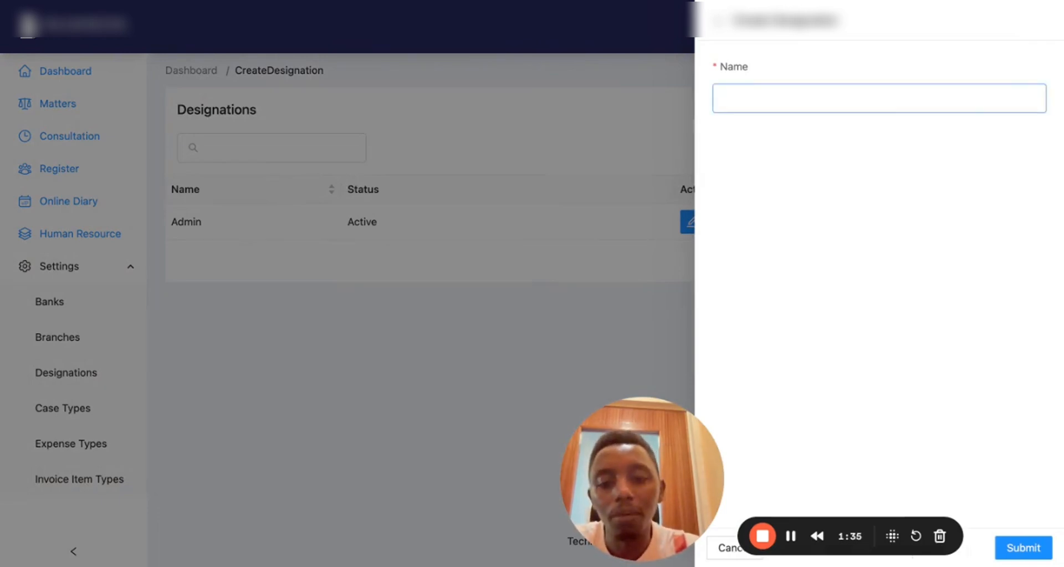
{"action": "type", "text": "Advocate"}
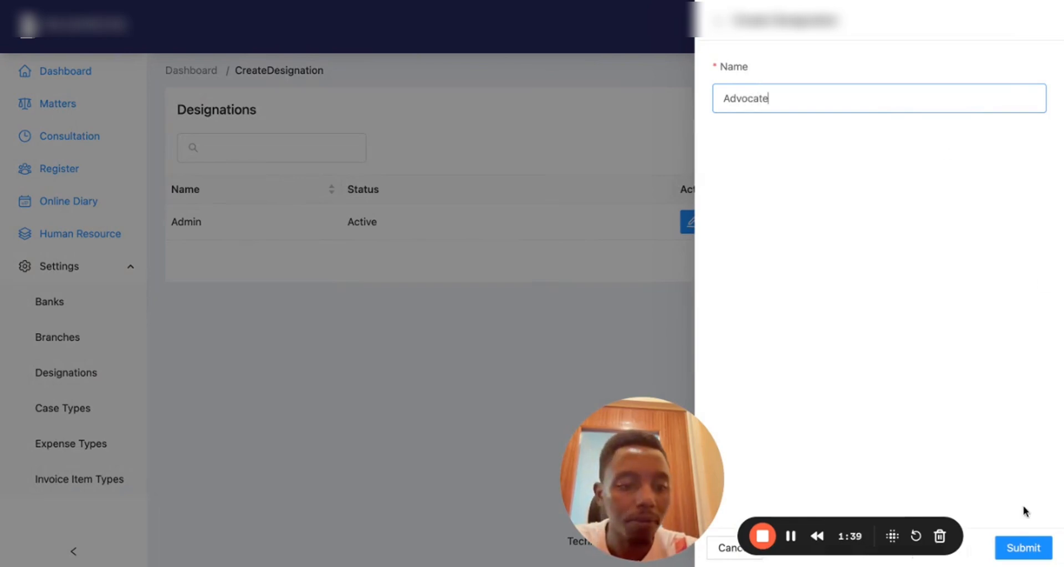
{"action": "left_click", "coordinate": [1022, 550]}
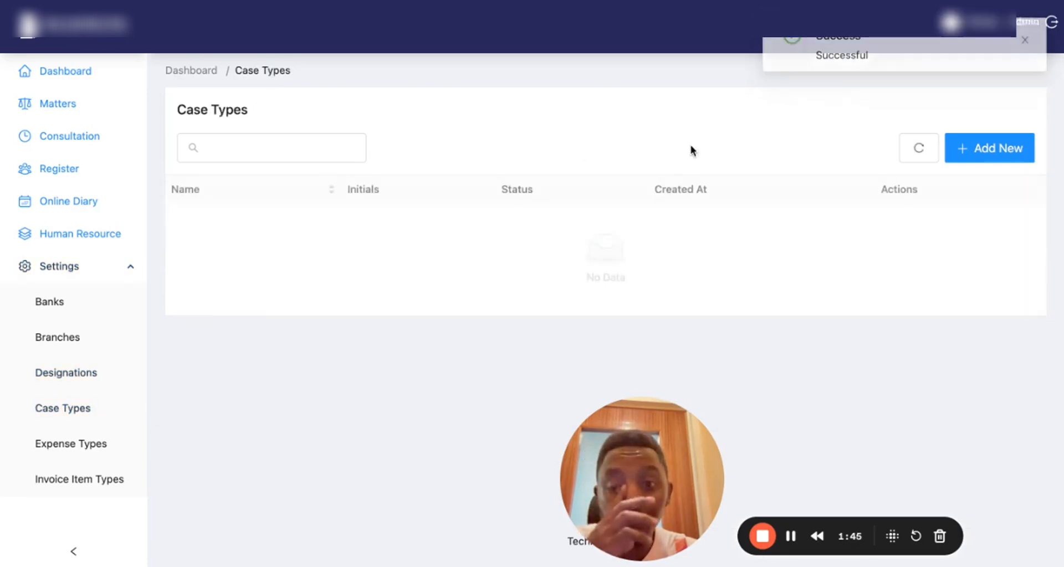
Create the Civil case type with initials CV
{"action": "left_click", "coordinate": [1005, 154]}
{"action": "left_click", "coordinate": [751, 96]}
{"action": "type", "text": "Co"}
{"action": "key", "text": "BackSpace"}
{"action": "type", "text": "Civi"}
{"action": "left_click", "coordinate": [755, 173]}
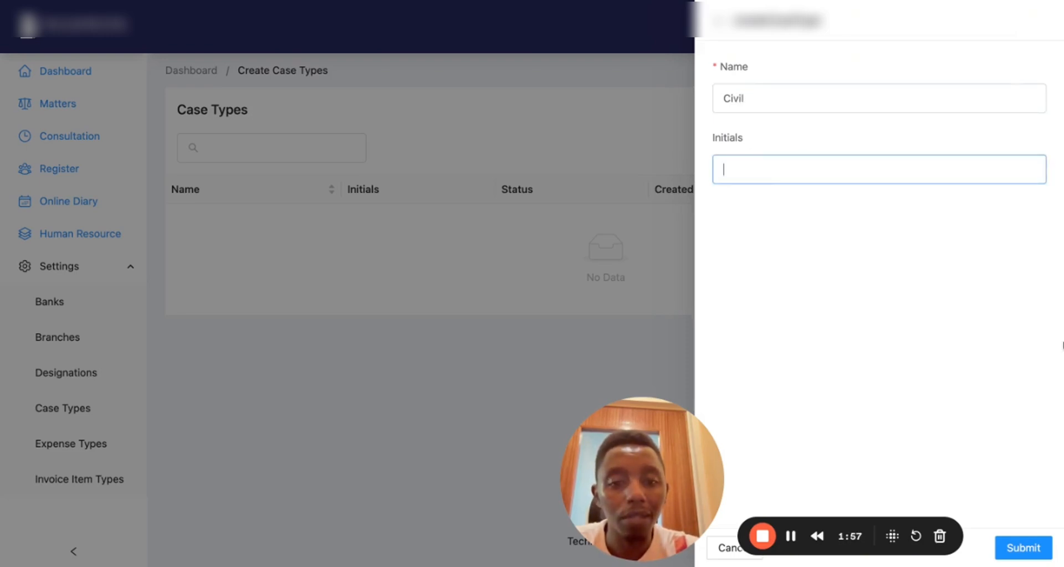
{"action": "left_click", "coordinate": [1023, 557]}
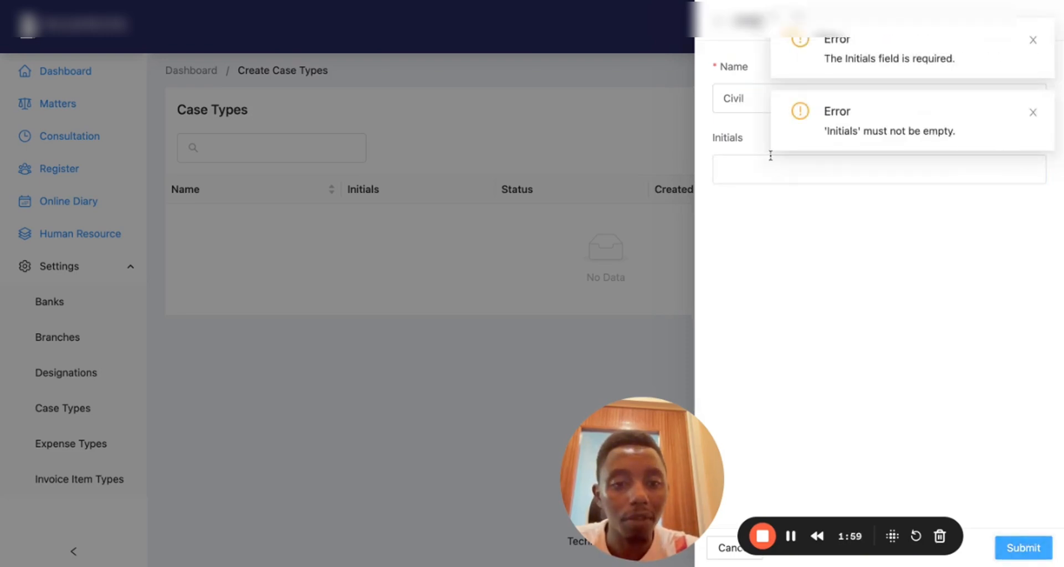
{"action": "left_click", "coordinate": [748, 175]}
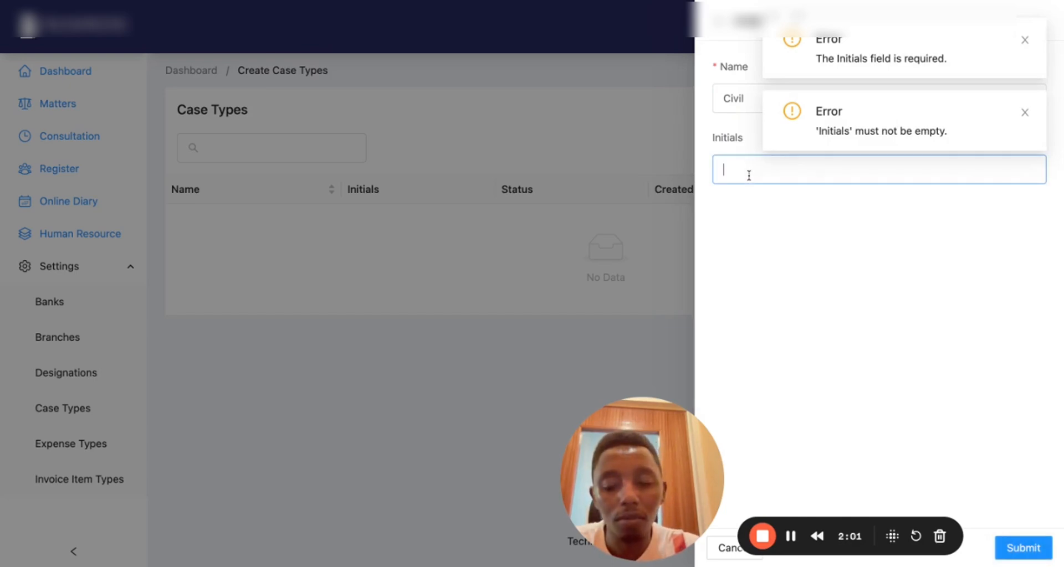
{"action": "left_click", "coordinate": [1023, 548]}
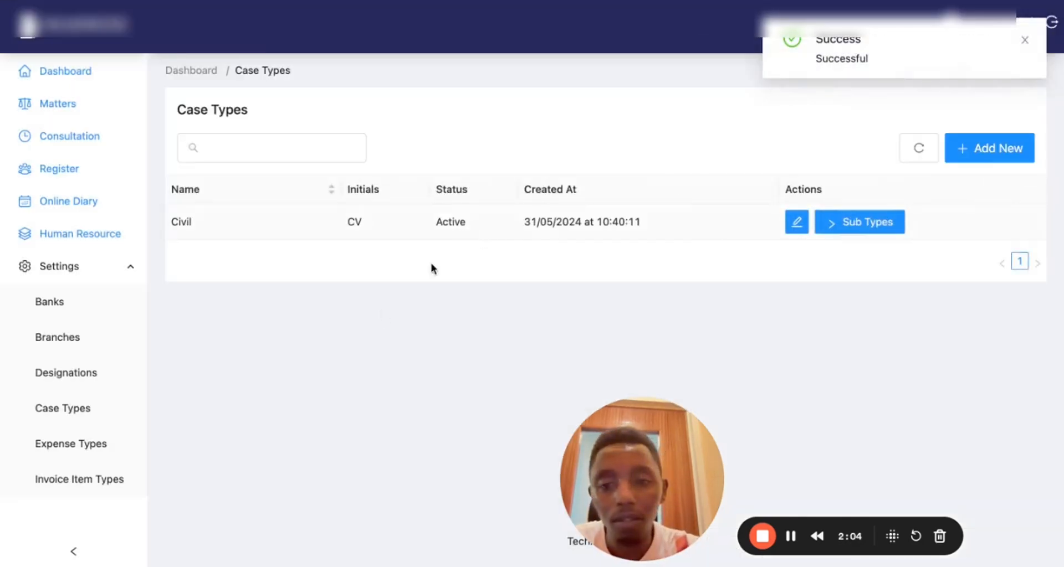
Add a Marriage sub type under Civil and return to the Case Types list
{"action": "left_click", "coordinate": [844, 228]}
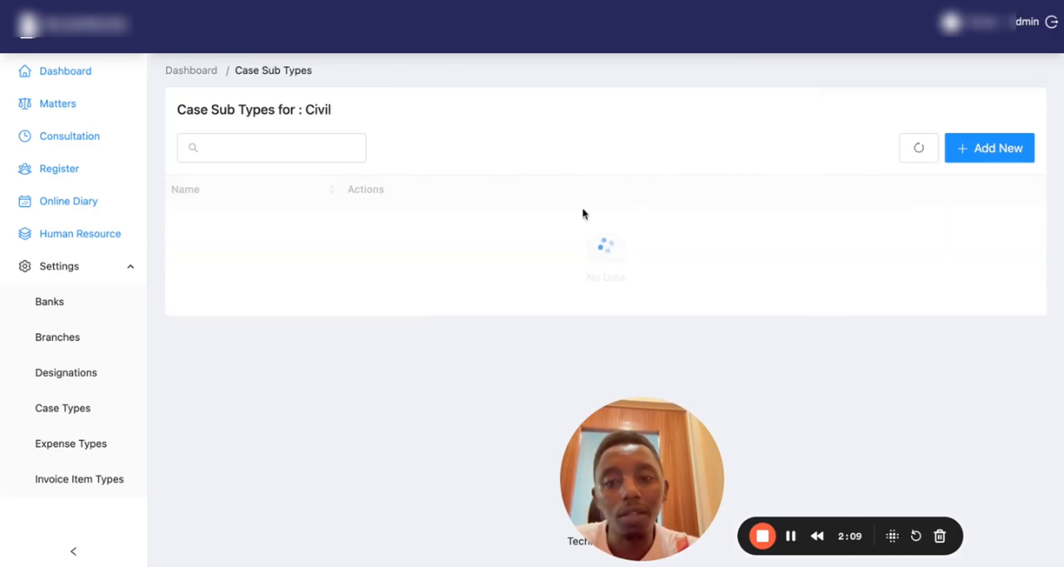
{"action": "left_click", "coordinate": [984, 153]}
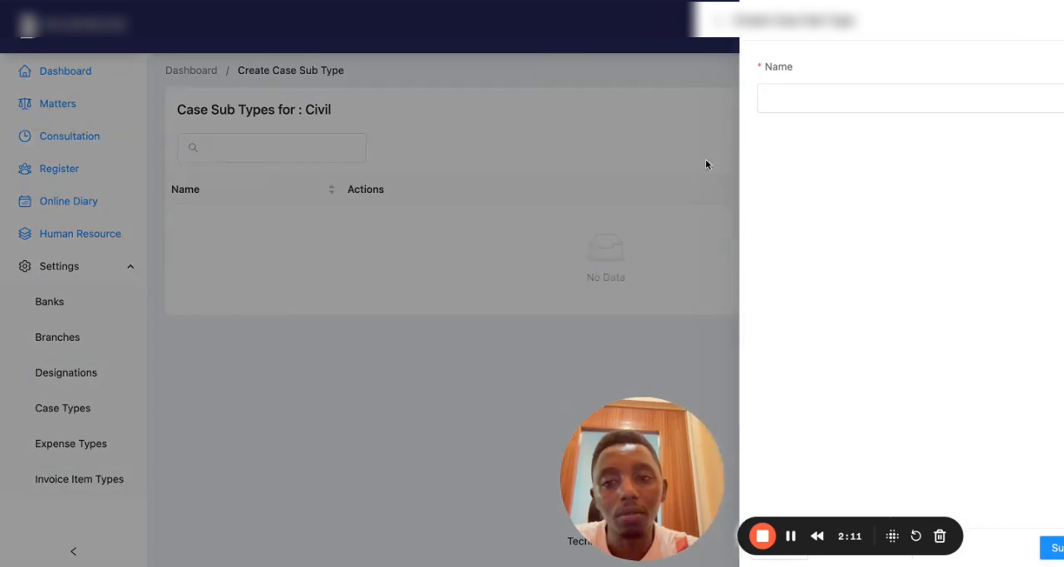
{"action": "type", "text": "Ma"}
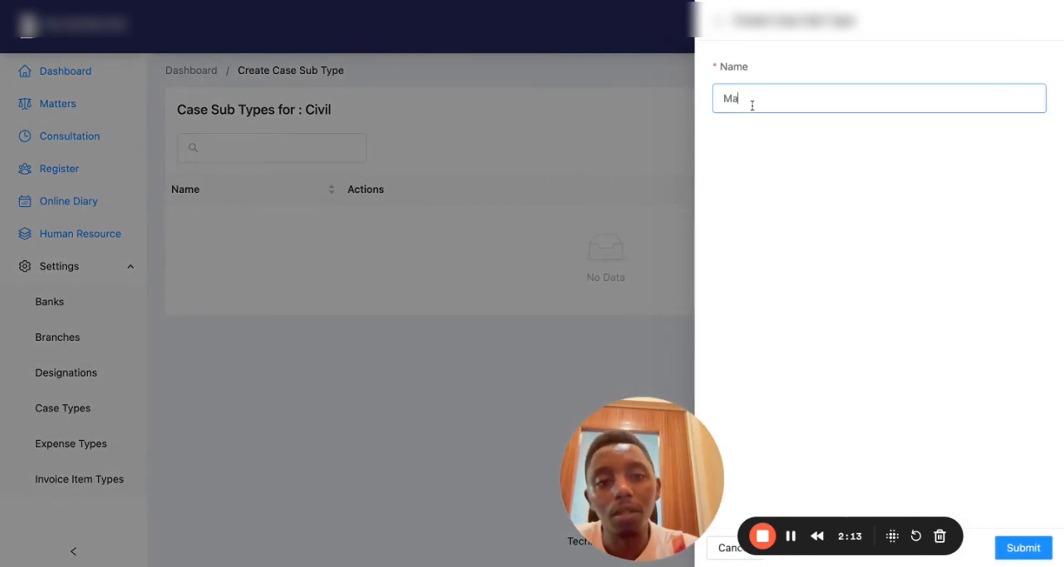
{"action": "type", "text": "rriage"}
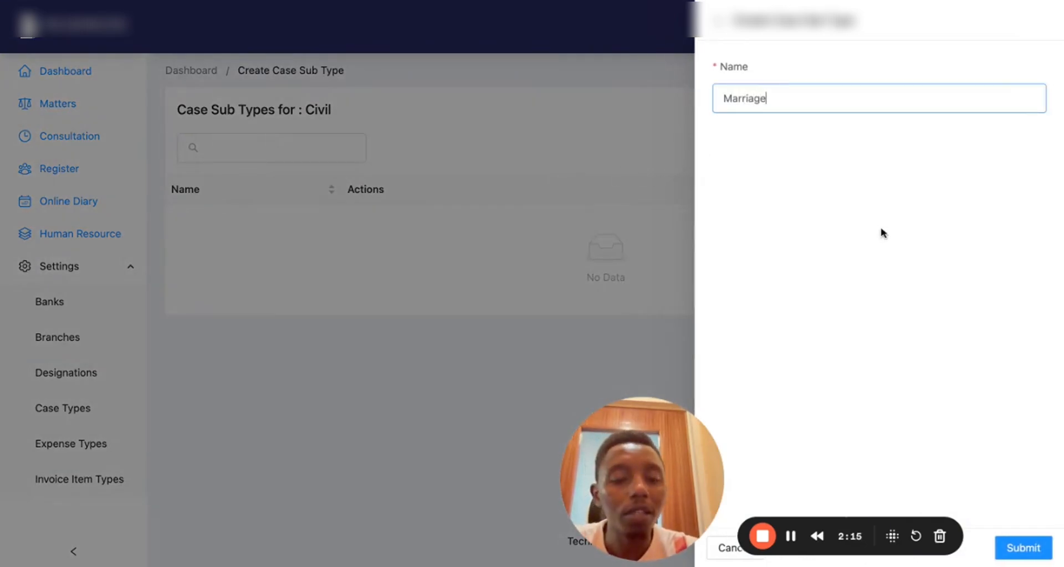
{"action": "left_click", "coordinate": [1026, 547]}
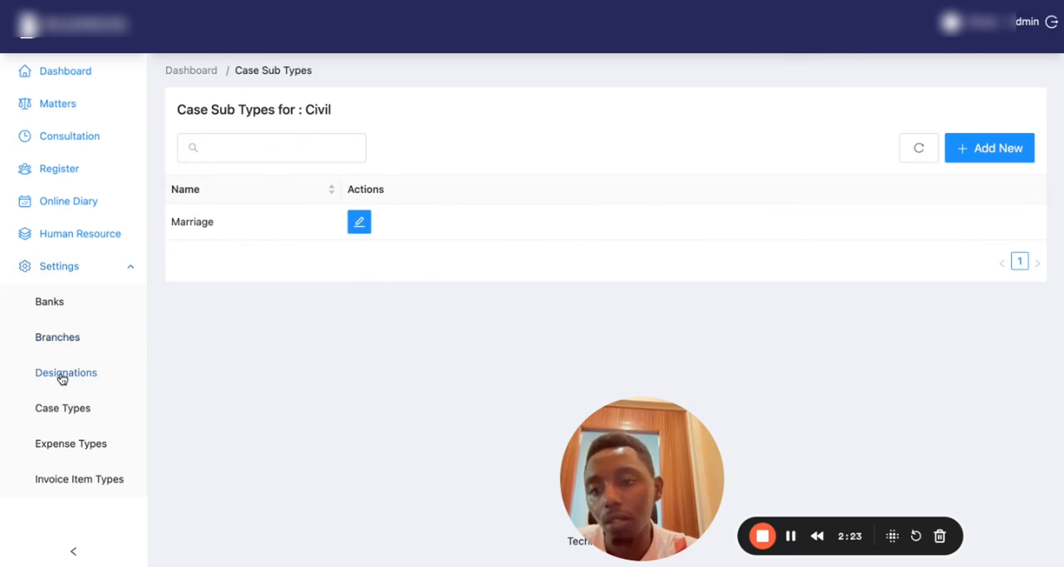
{"action": "left_click", "coordinate": [73, 410]}
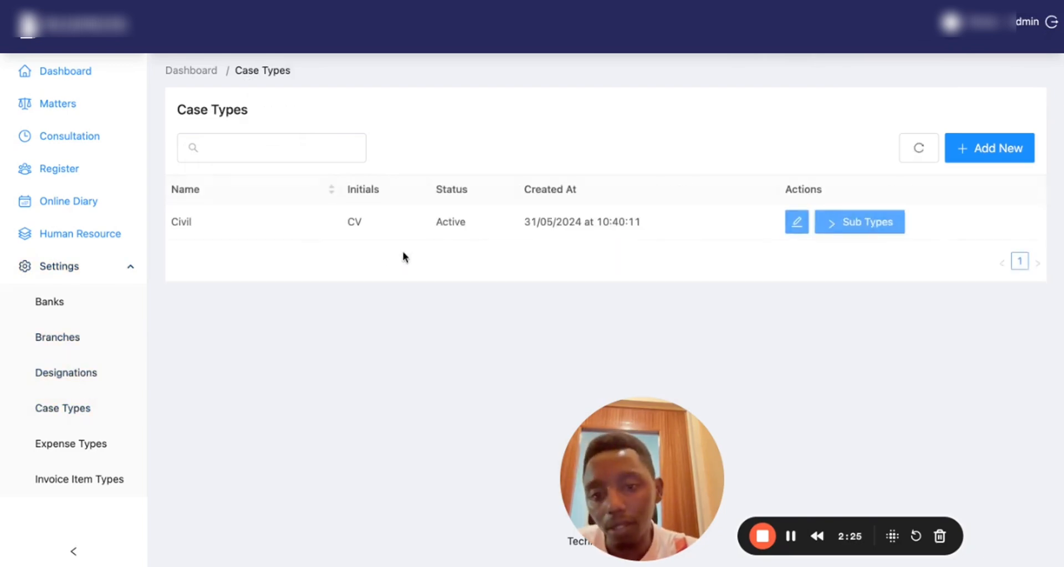
Create the Transport expense type, then go to the Invoice Item Types list
{"action": "left_click", "coordinate": [80, 451]}
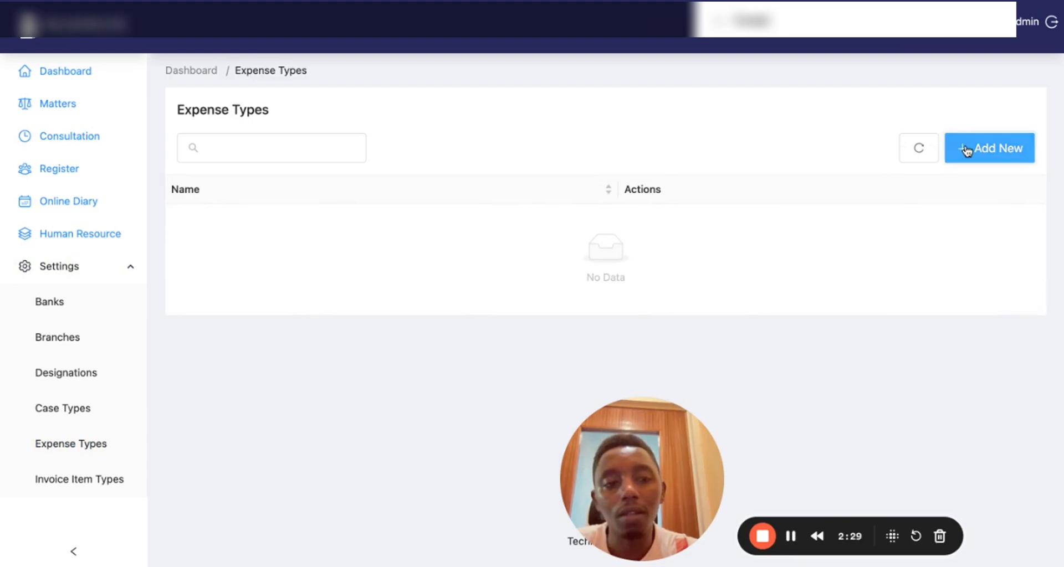
{"action": "left_click", "coordinate": [966, 151]}
{"action": "left_click", "coordinate": [731, 101]}
{"action": "type", "text": "Transpott"}
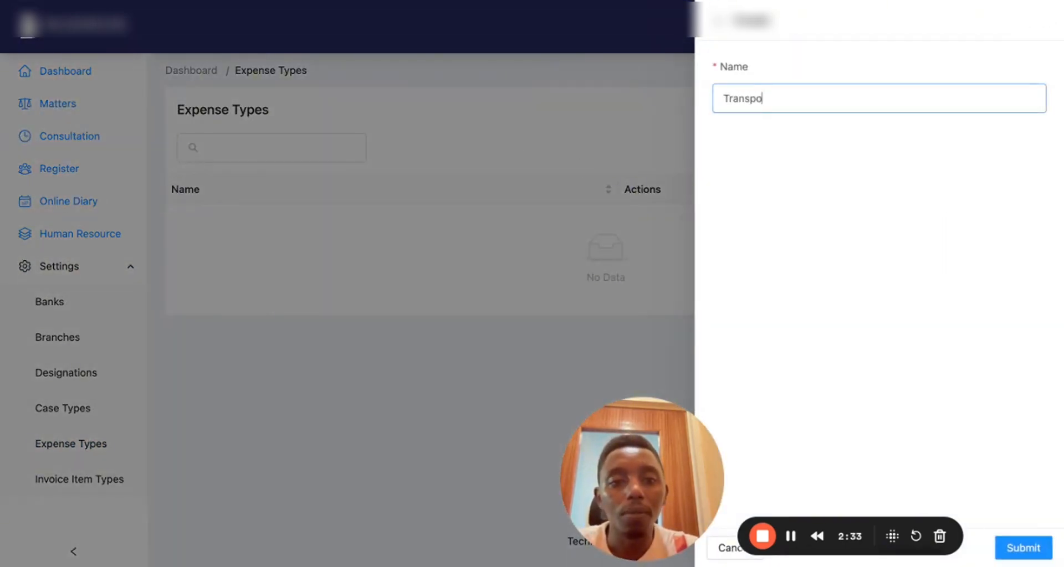
{"action": "key", "text": "BackSpace"}
{"action": "key", "text": "BackSpace"}
{"action": "type", "text": "rt"}
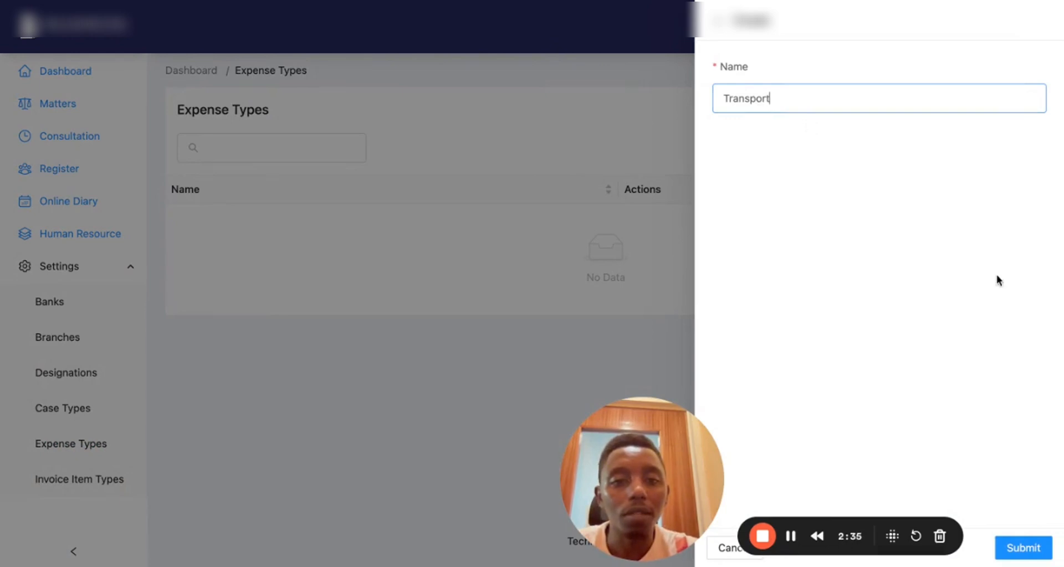
{"action": "left_click", "coordinate": [1020, 536]}
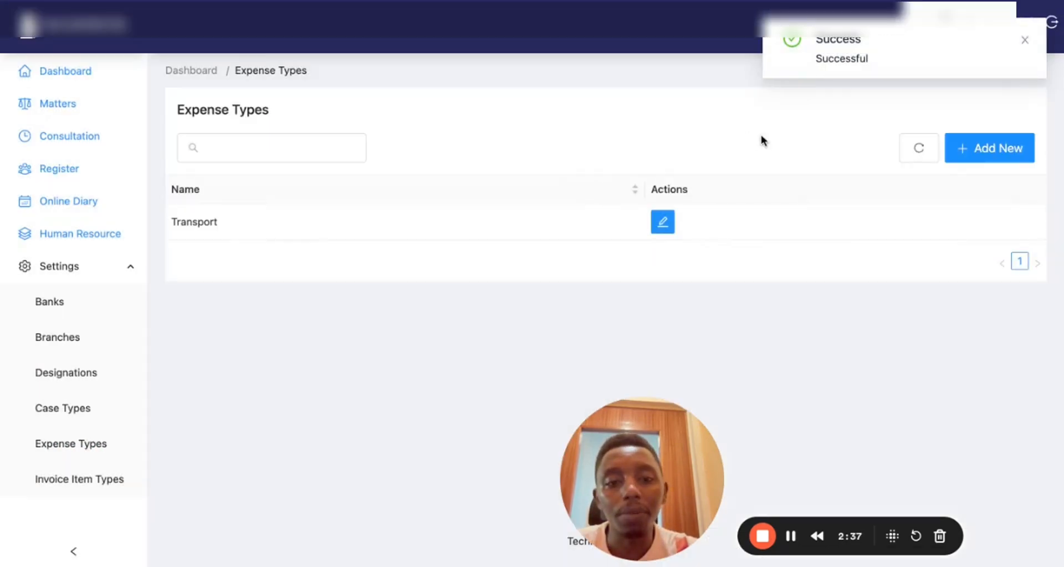
{"action": "left_click", "coordinate": [978, 149]}
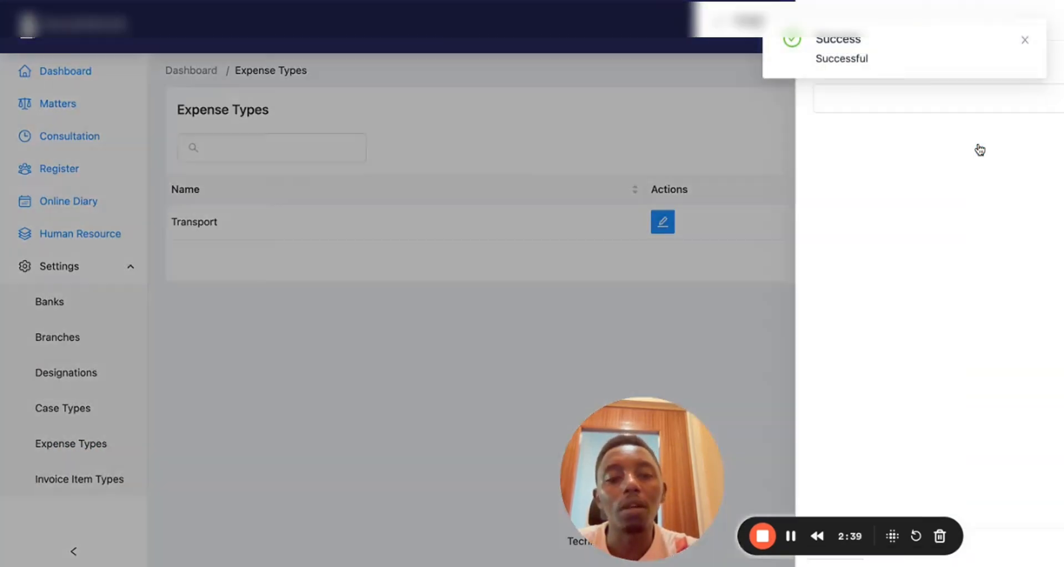
{"action": "left_click", "coordinate": [574, 114]}
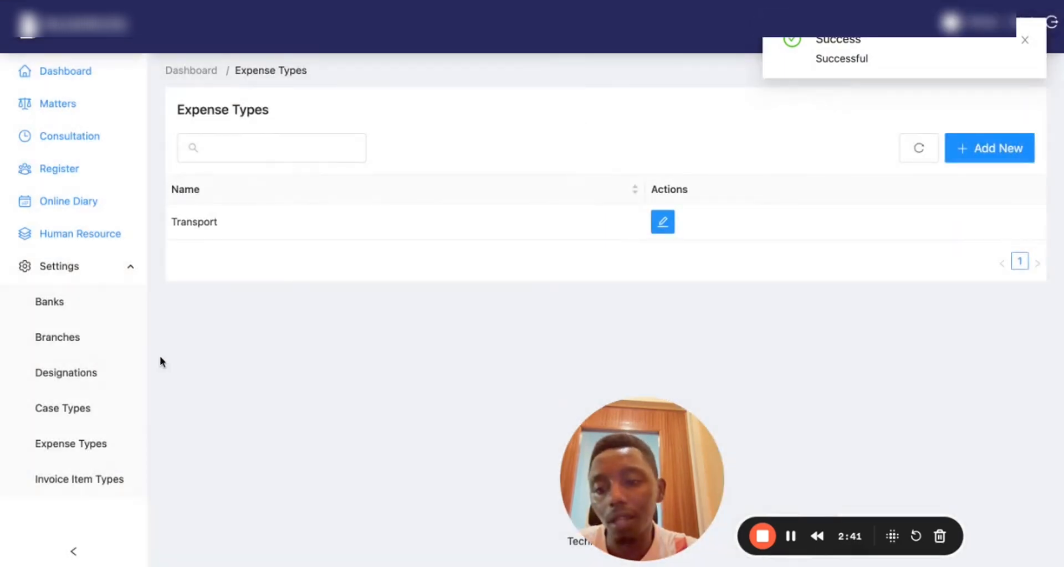
{"action": "left_click", "coordinate": [74, 481]}
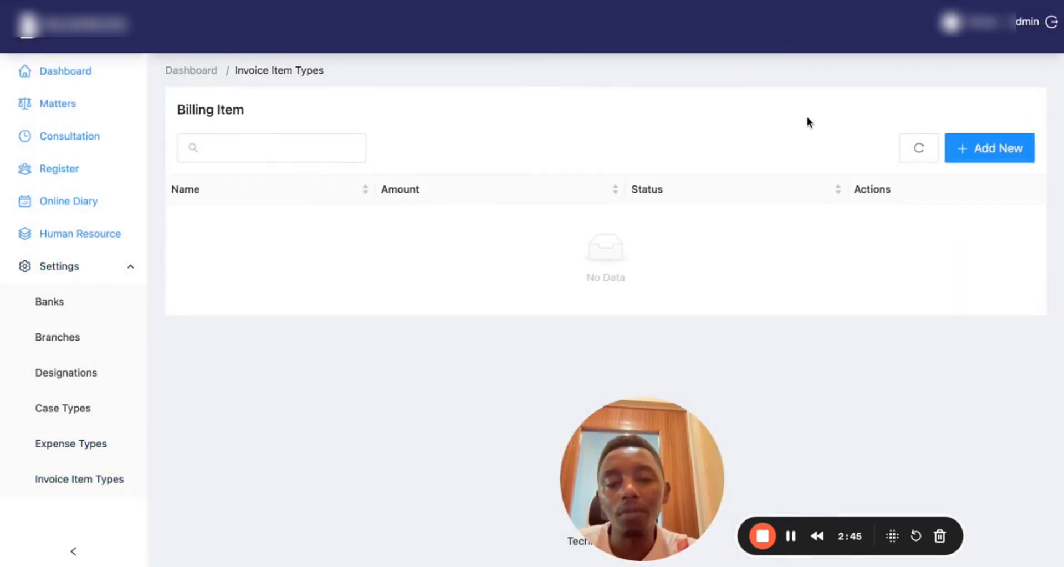
Add the billing item 'File Opening' with an amount of 10,000
{"action": "left_click", "coordinate": [987, 147]}
{"action": "left_click", "coordinate": [760, 106]}
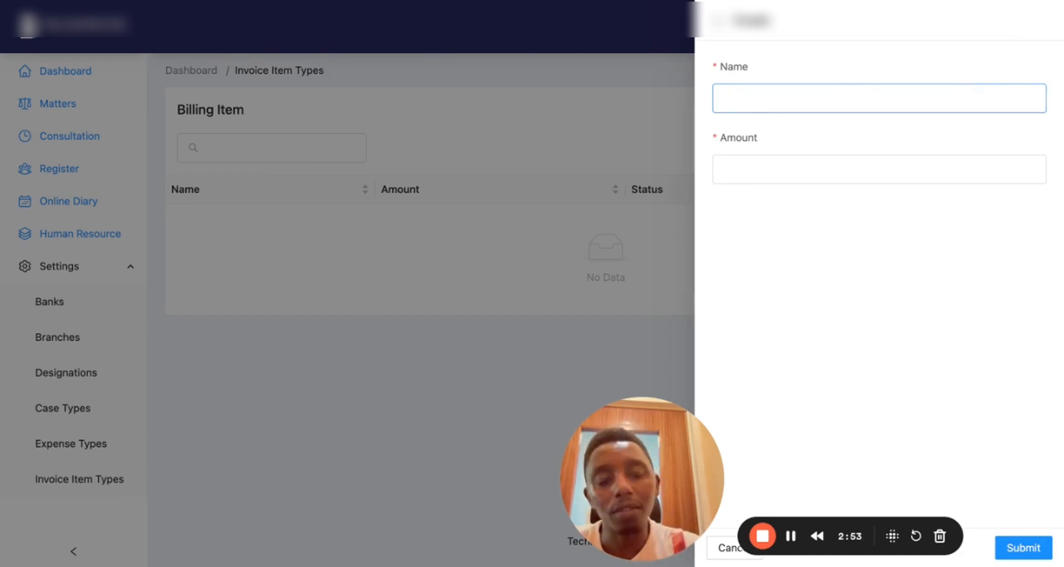
{"action": "type", "text": "File "}
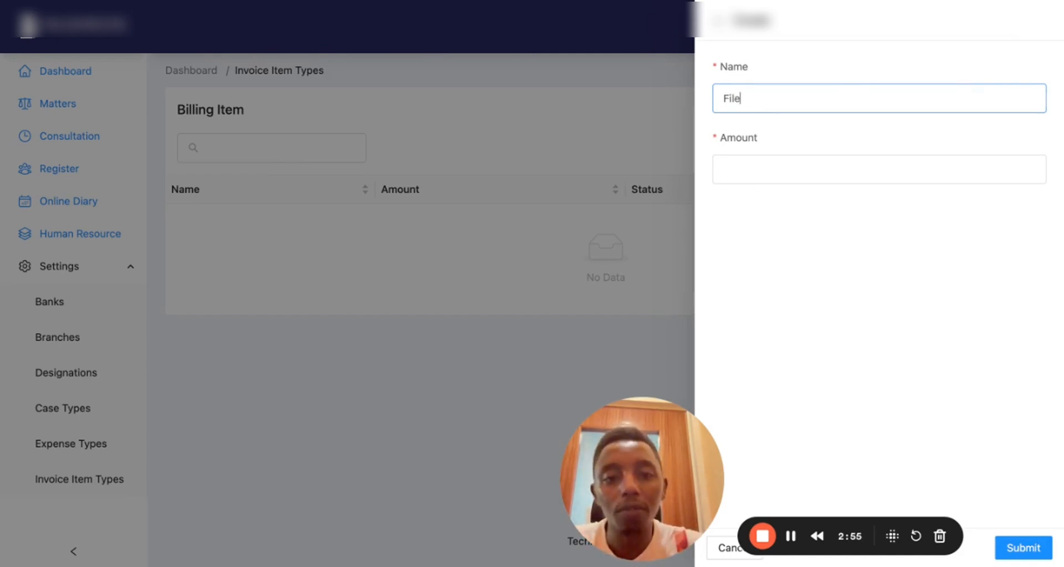
{"action": "type", "text": "Op"}
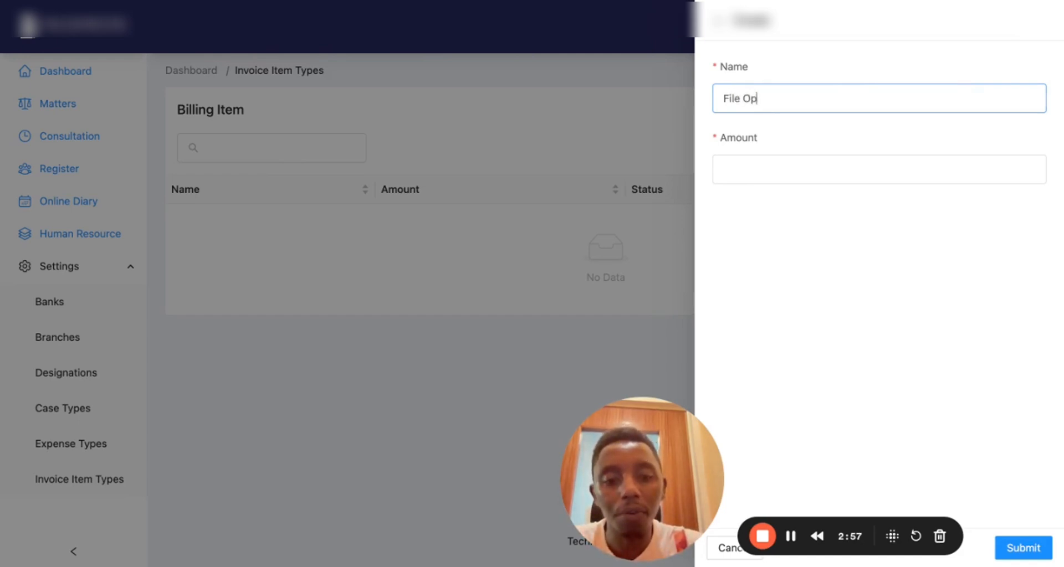
{"action": "type", "text": "ening"}
{"action": "left_click", "coordinate": [781, 166]}
{"action": "type", "text": "2"}
{"action": "type", "text": "10000"}
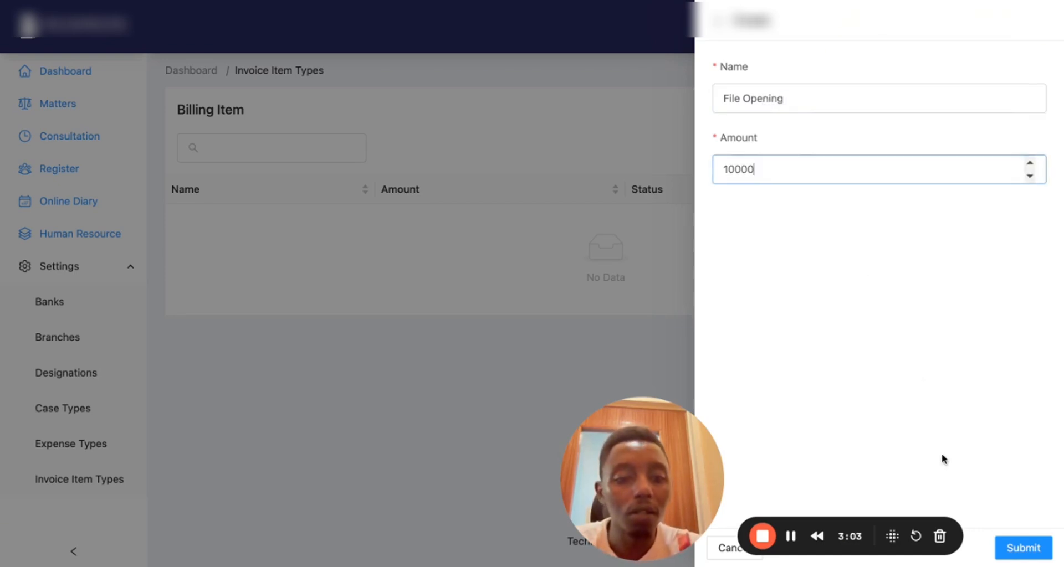
{"action": "left_click", "coordinate": [1023, 543]}
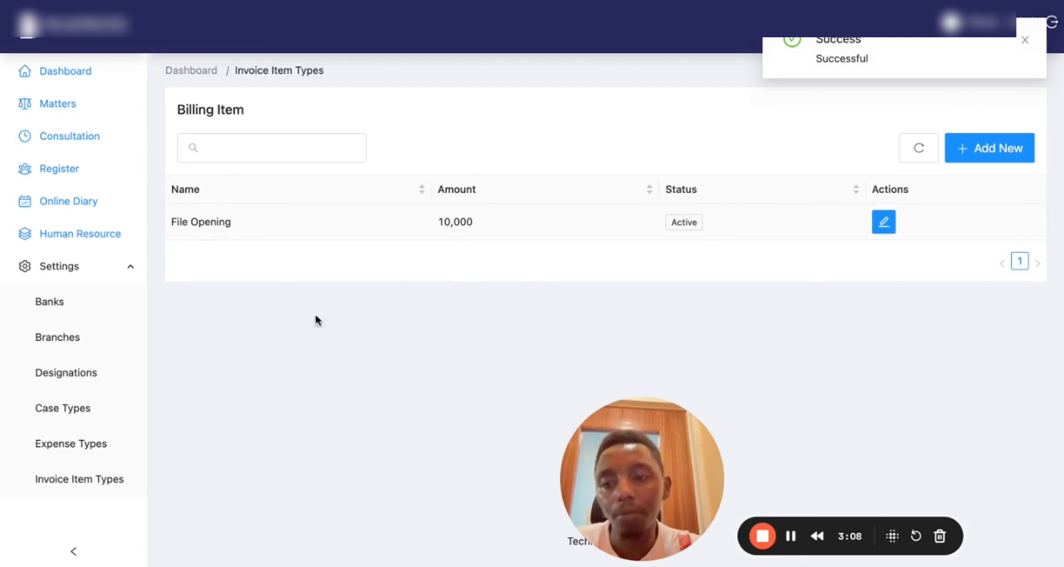
View the Employees list, check the new-employee Branch options without saving, and select the admin's email
{"action": "left_click", "coordinate": [69, 240]}
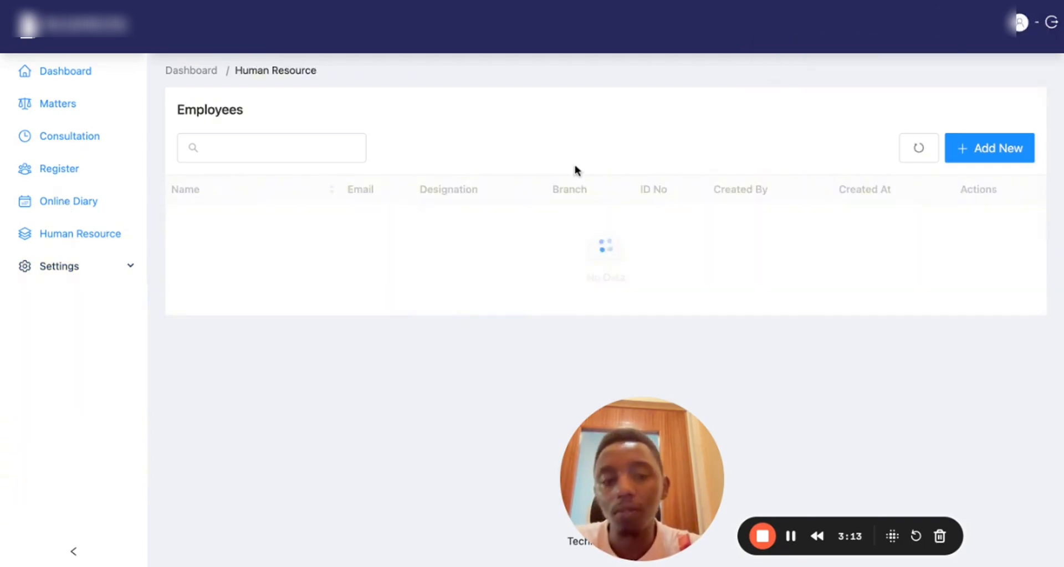
{"action": "left_click", "coordinate": [979, 148]}
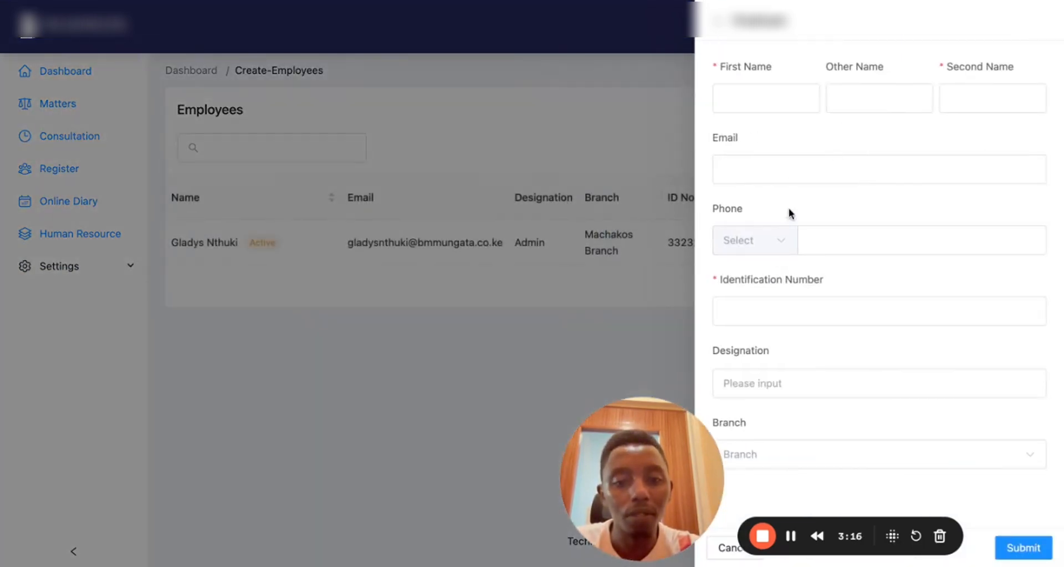
{"action": "left_click", "coordinate": [828, 460]}
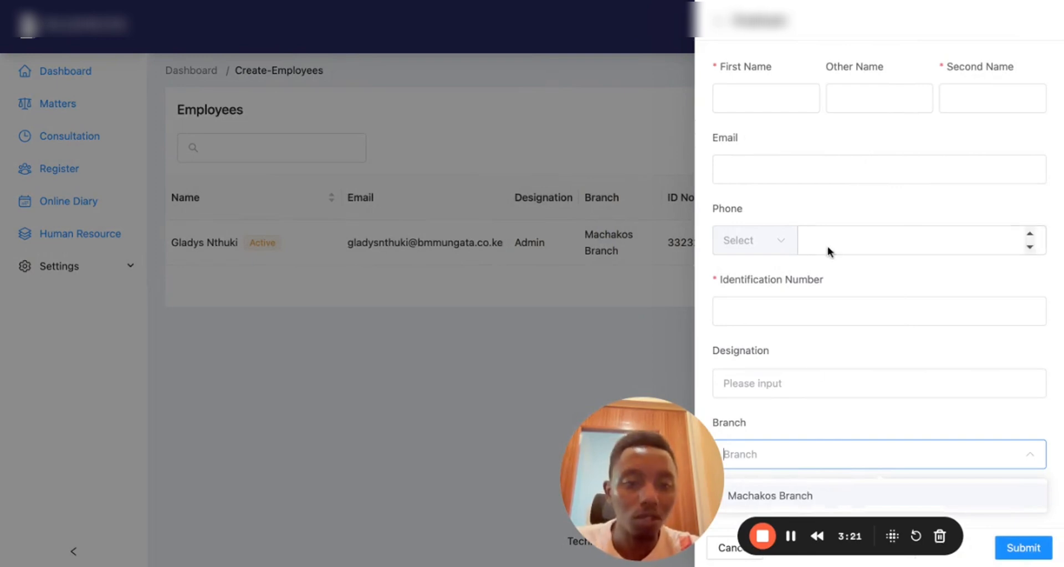
{"action": "left_click", "coordinate": [817, 138]}
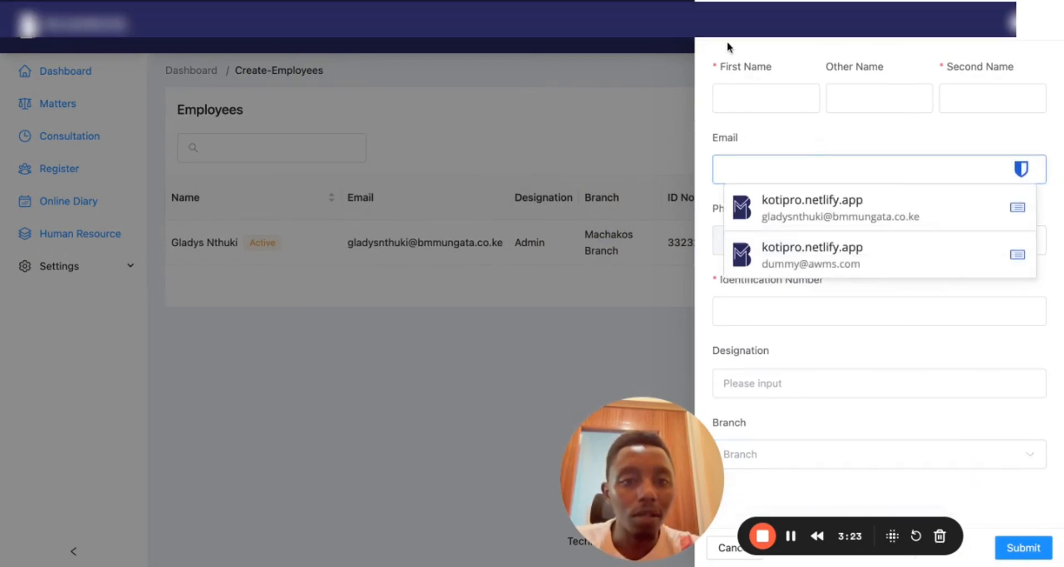
{"action": "left_click", "coordinate": [718, 21]}
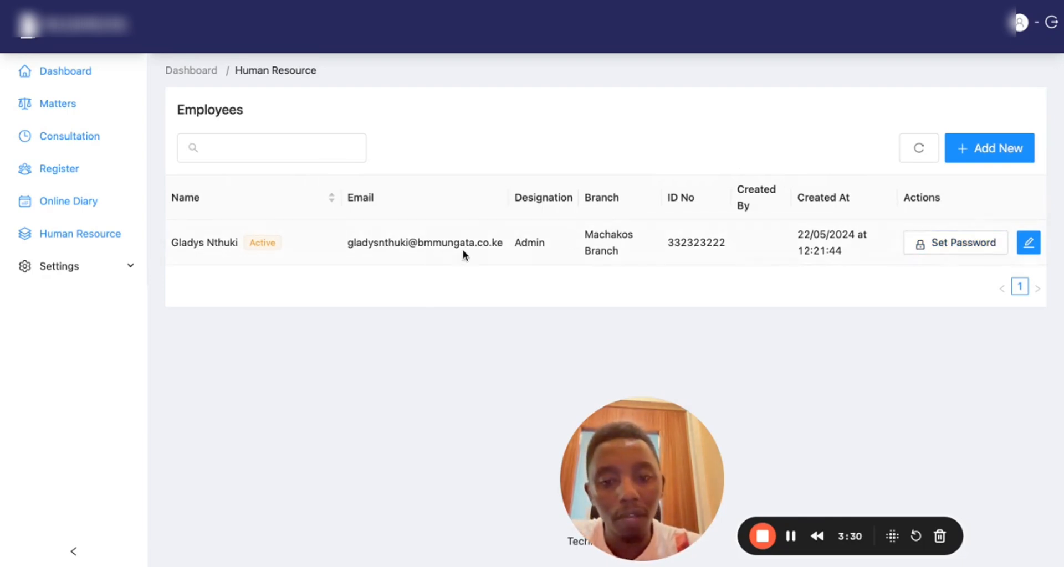
{"action": "triple_click", "coordinate": [415, 253]}
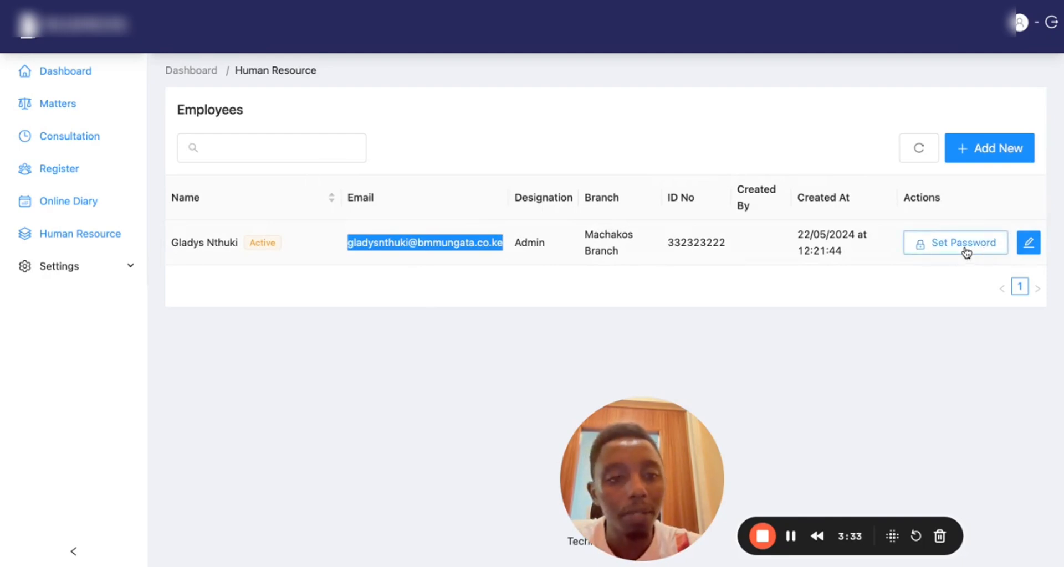
Check the empty Online Diary in calendar view, then go to the client Register
{"action": "left_click", "coordinate": [63, 205]}
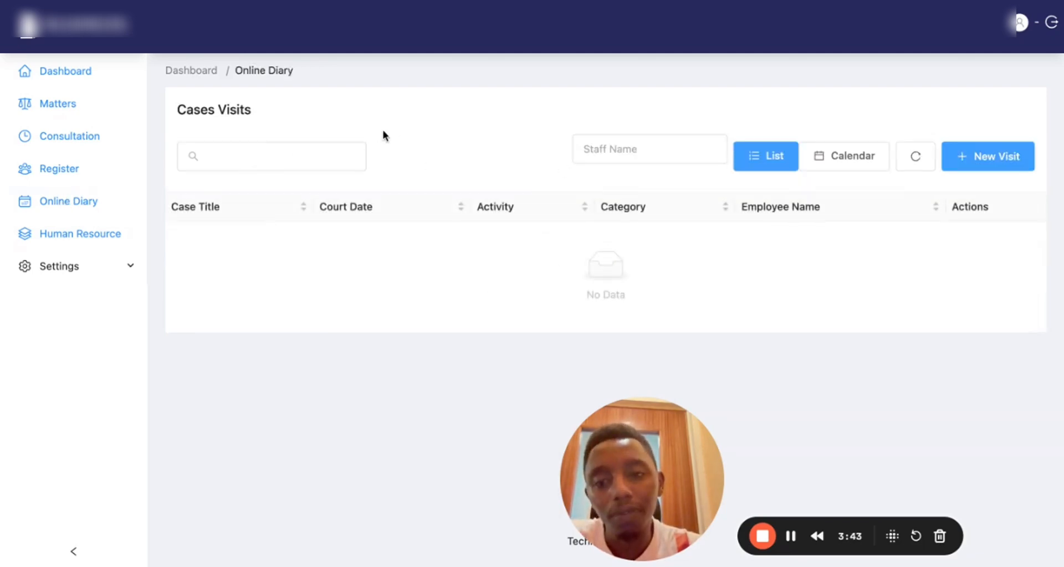
{"action": "left_click", "coordinate": [778, 148]}
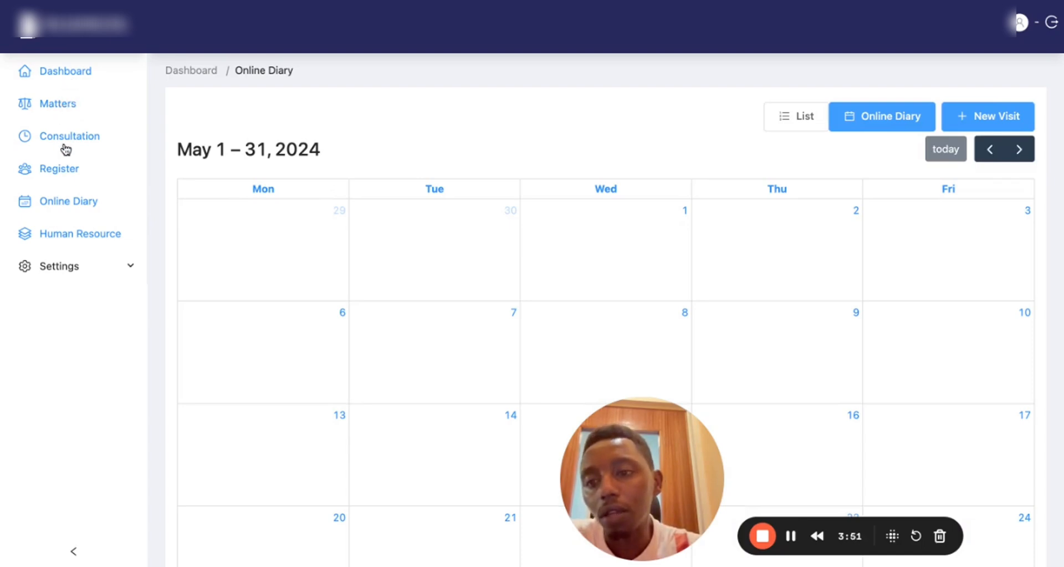
{"action": "left_click", "coordinate": [64, 177]}
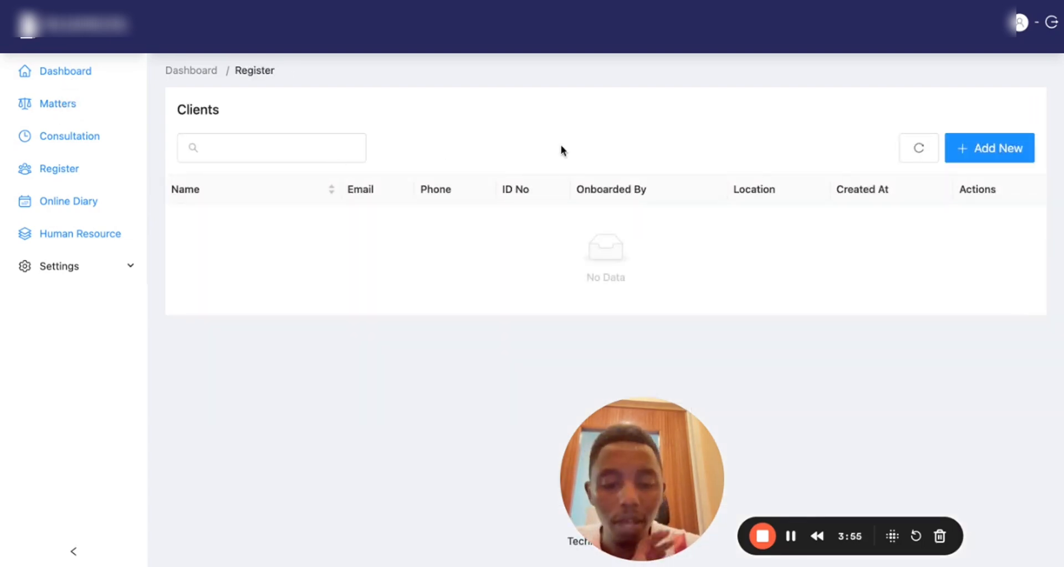
Begin a new individual client with first and second names and a Kenyan phone number
{"action": "left_click", "coordinate": [994, 161]}
{"action": "left_click", "coordinate": [801, 158]}
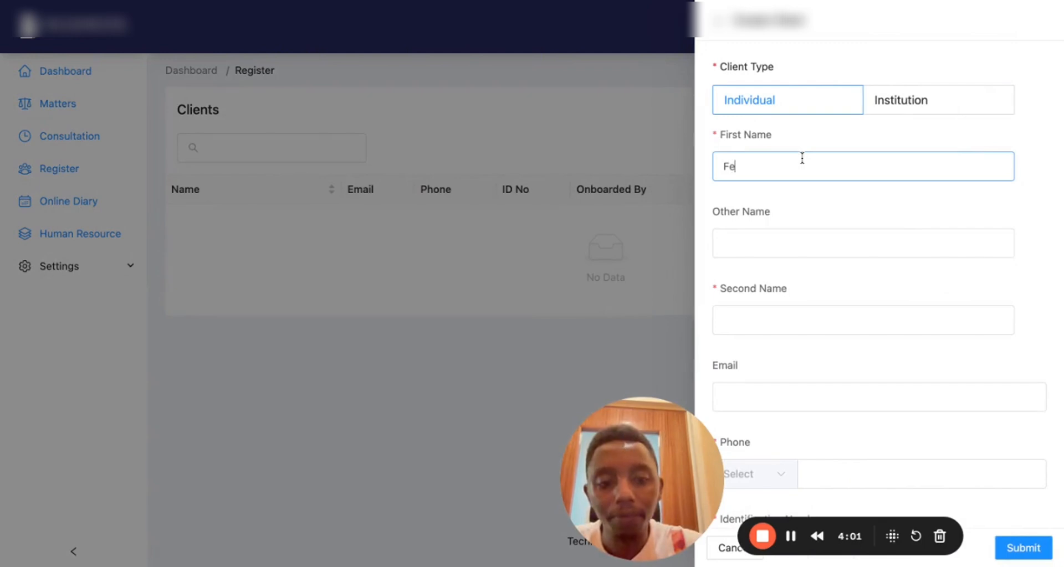
{"action": "left_click", "coordinate": [796, 235]}
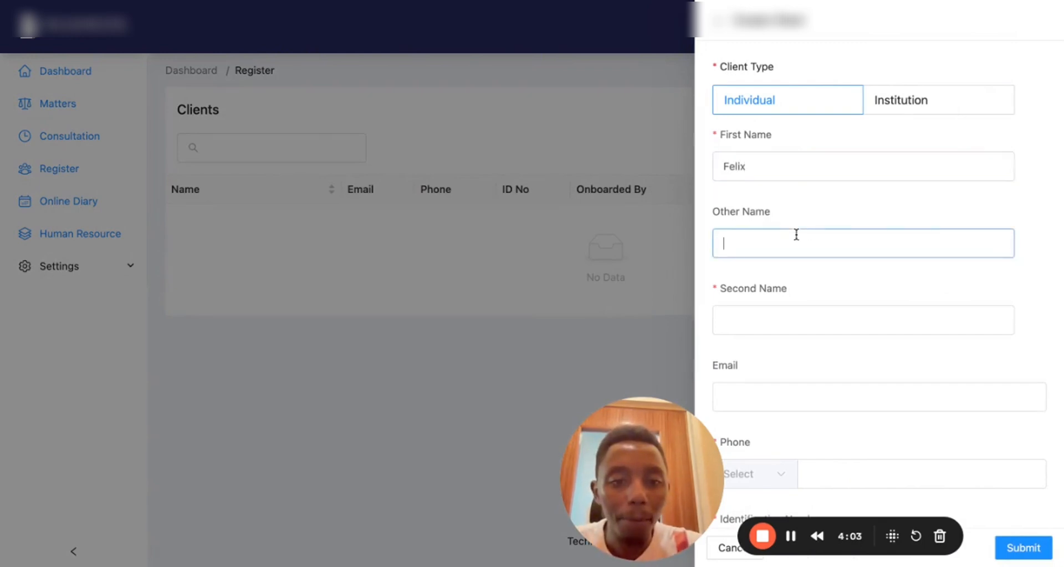
{"action": "left_click", "coordinate": [769, 321]}
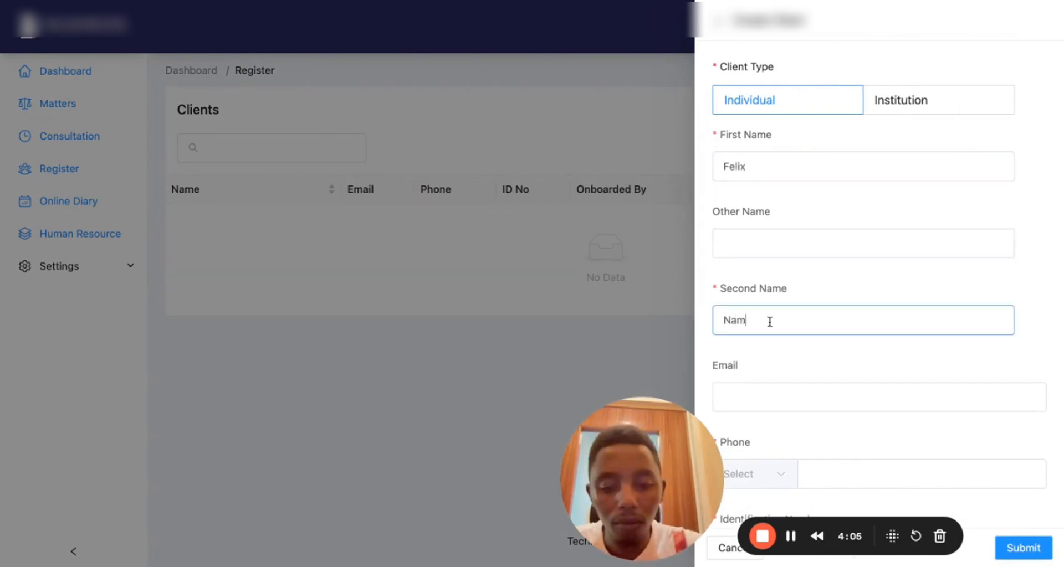
{"action": "scroll", "coordinate": [853, 304], "scroll_direction": "down", "scroll_amount": 5}
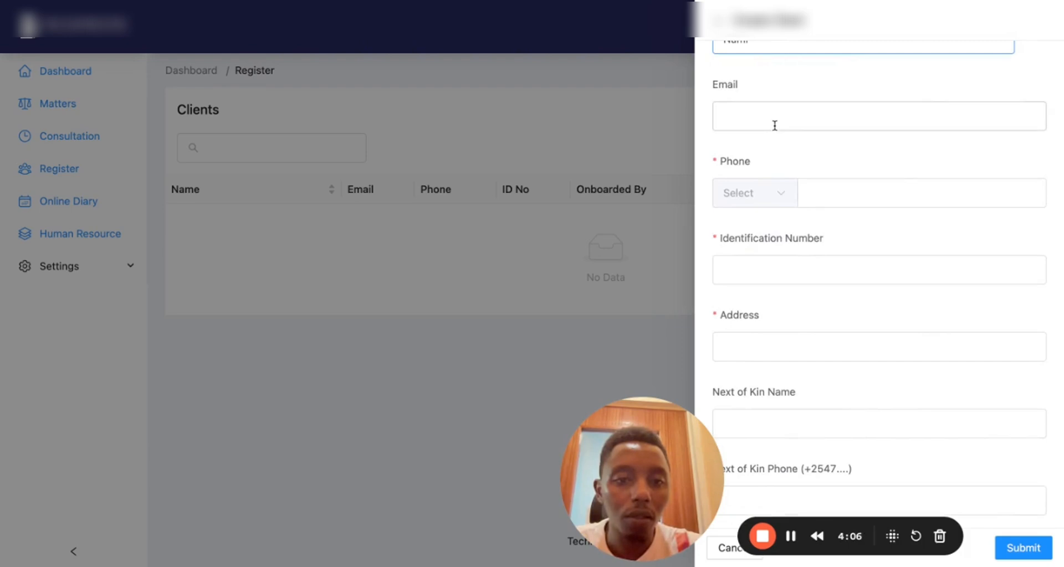
{"action": "left_click", "coordinate": [774, 202]}
{"action": "left_click", "coordinate": [764, 230]}
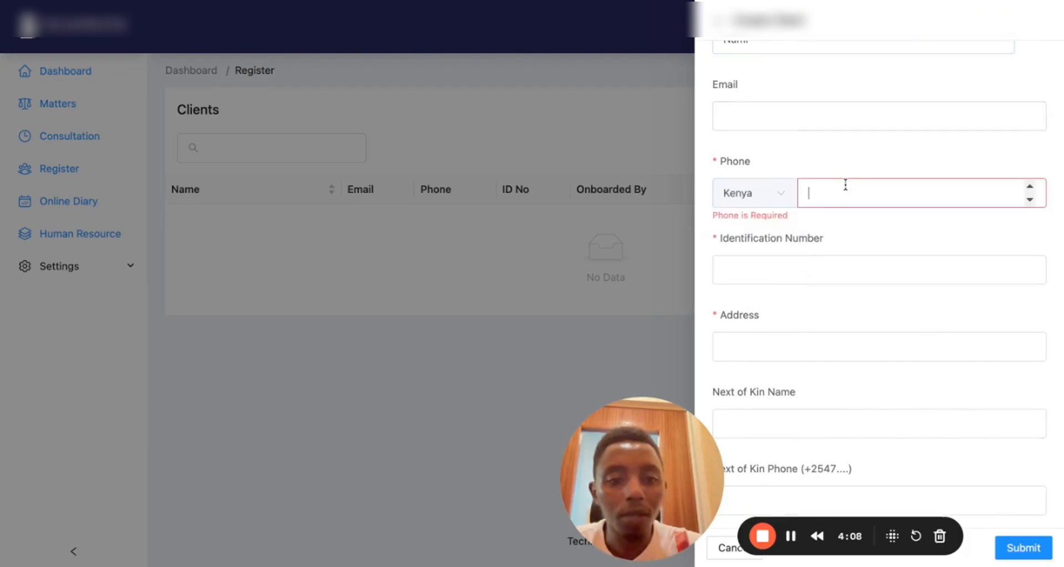
Enter the client's ID number and address, then save the client
{"action": "left_click", "coordinate": [781, 262]}
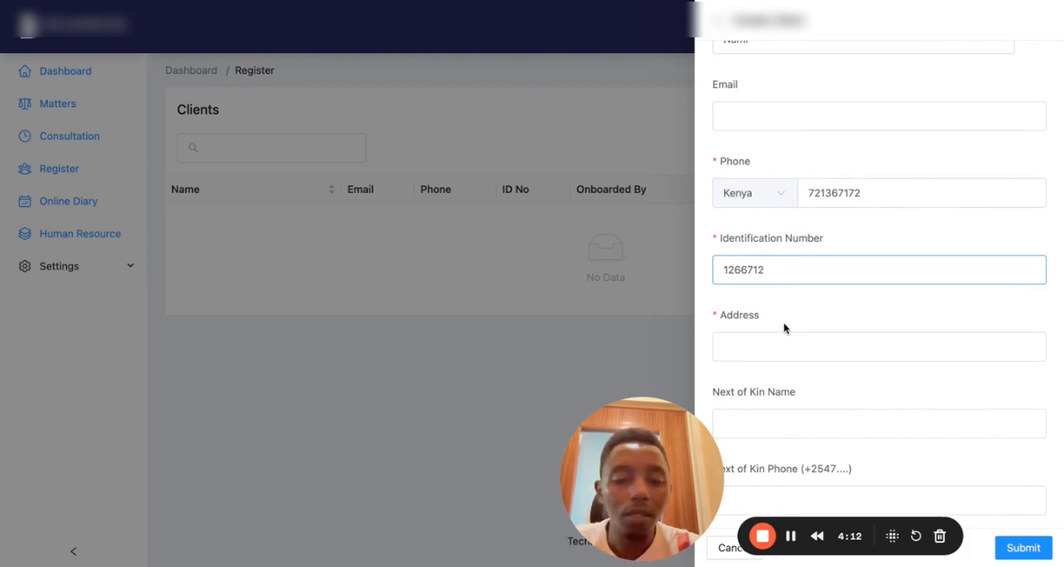
{"action": "scroll", "coordinate": [783, 323], "scroll_direction": "down", "scroll_amount": 2}
{"action": "left_click", "coordinate": [771, 250]}
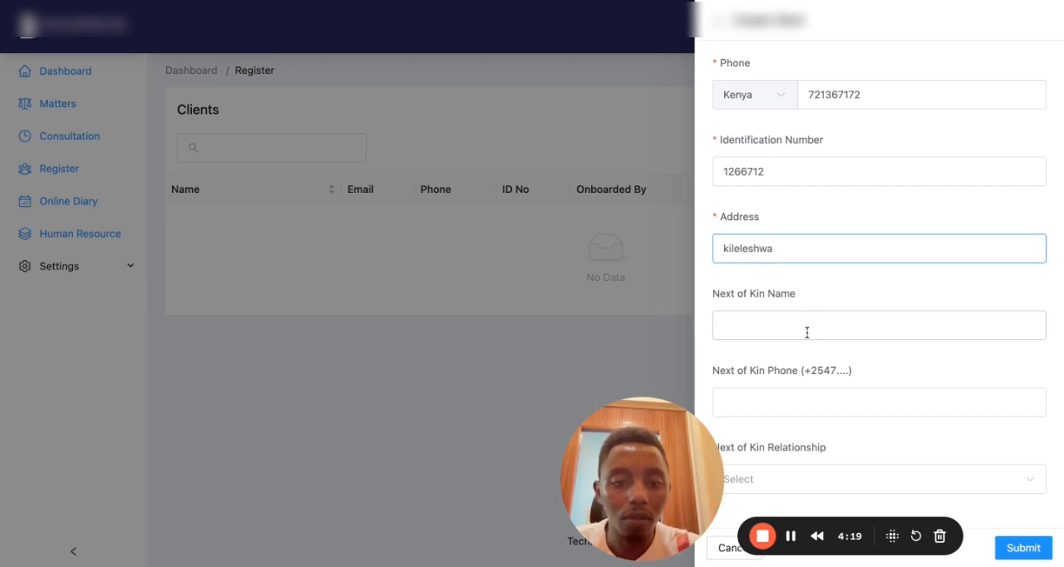
{"action": "left_click", "coordinate": [772, 480]}
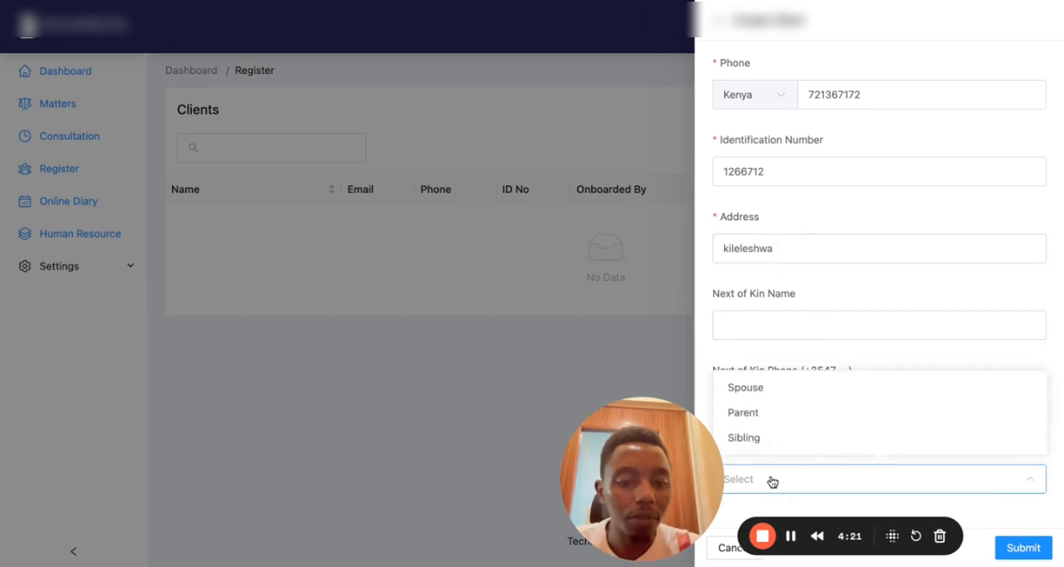
{"action": "left_click", "coordinate": [815, 359]}
{"action": "left_click", "coordinate": [1039, 548]}
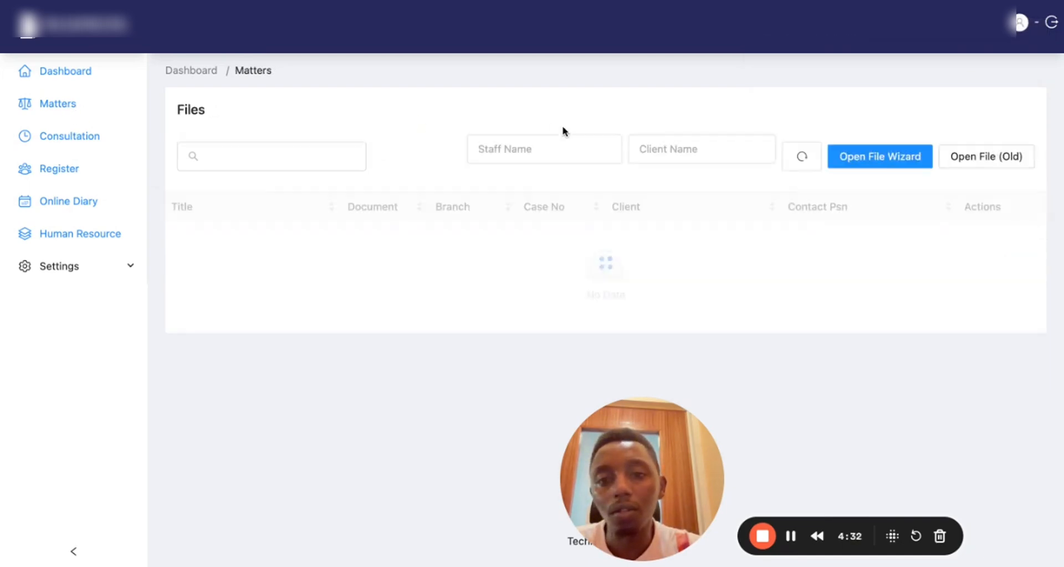
In the Open File Wizard, pick the registered client under Search Existing Client
{"action": "left_click", "coordinate": [903, 160]}
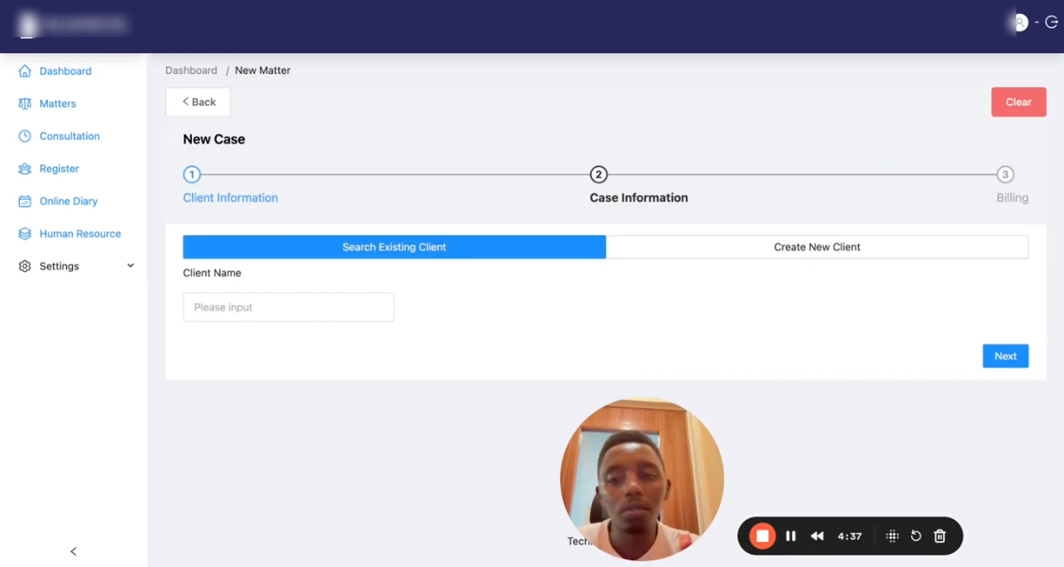
{"action": "left_click", "coordinate": [277, 312]}
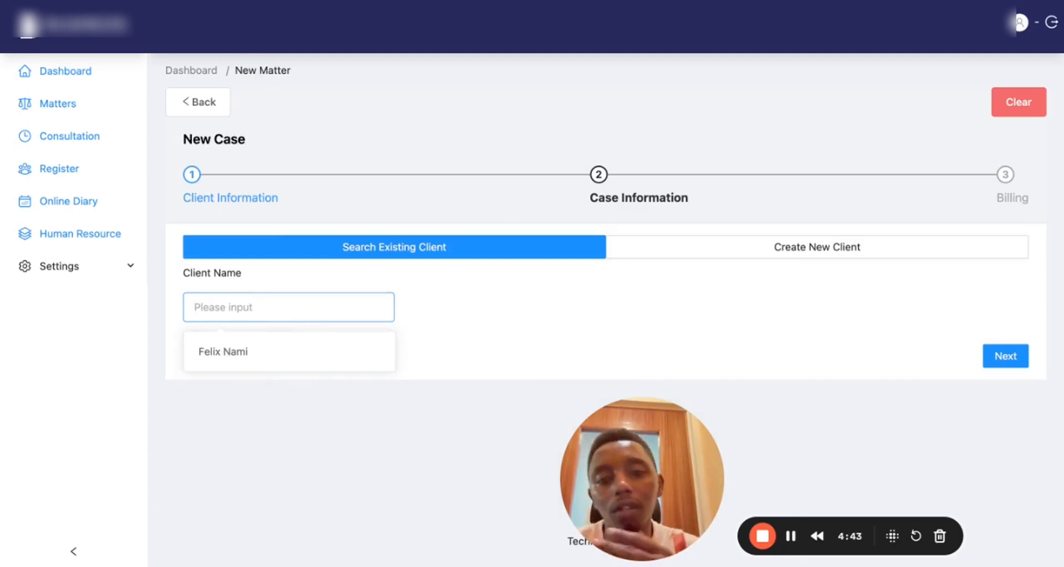
{"action": "left_click", "coordinate": [498, 332]}
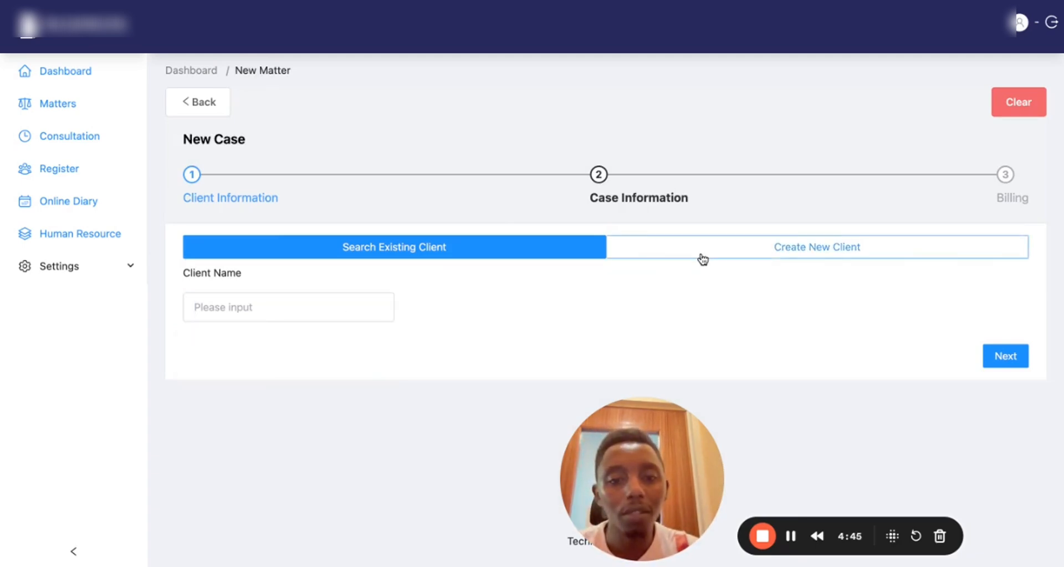
{"action": "left_click", "coordinate": [816, 247]}
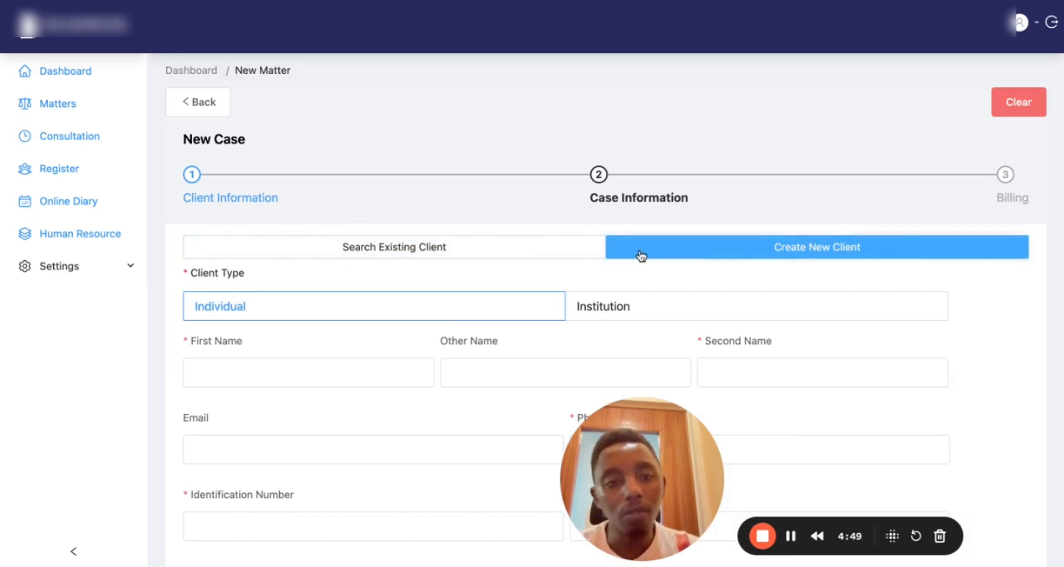
{"action": "left_click", "coordinate": [474, 251]}
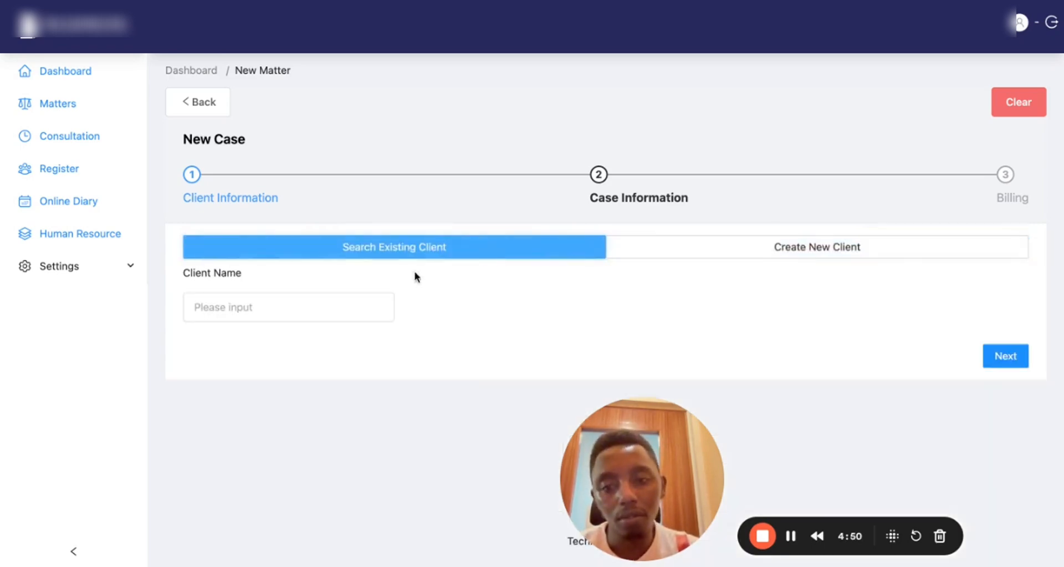
{"action": "left_click", "coordinate": [304, 300]}
{"action": "left_click", "coordinate": [248, 359]}
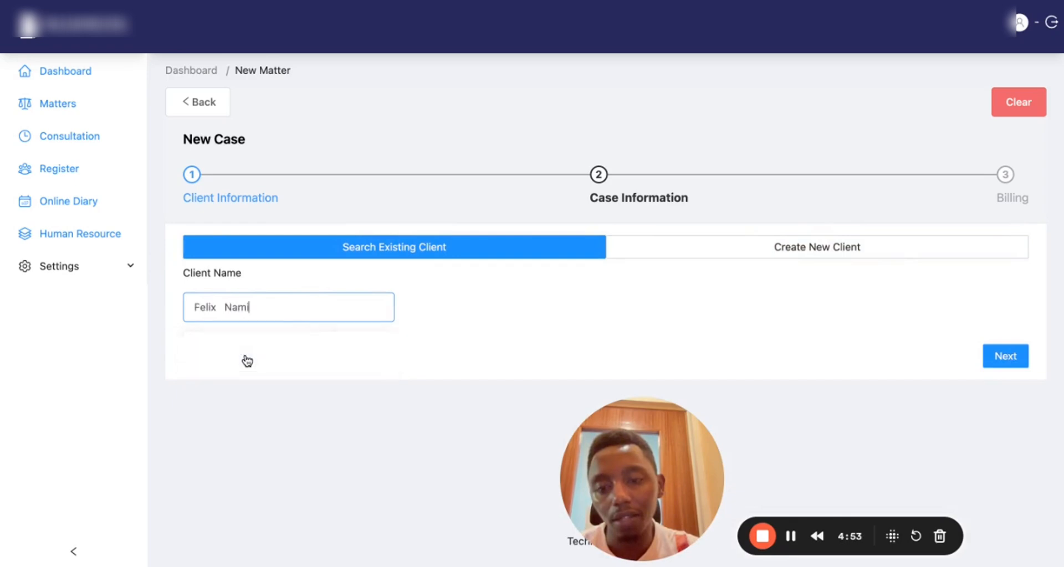
{"action": "left_click", "coordinate": [643, 254]}
{"action": "scroll", "coordinate": [438, 423], "scroll_direction": "down", "scroll_amount": 3}
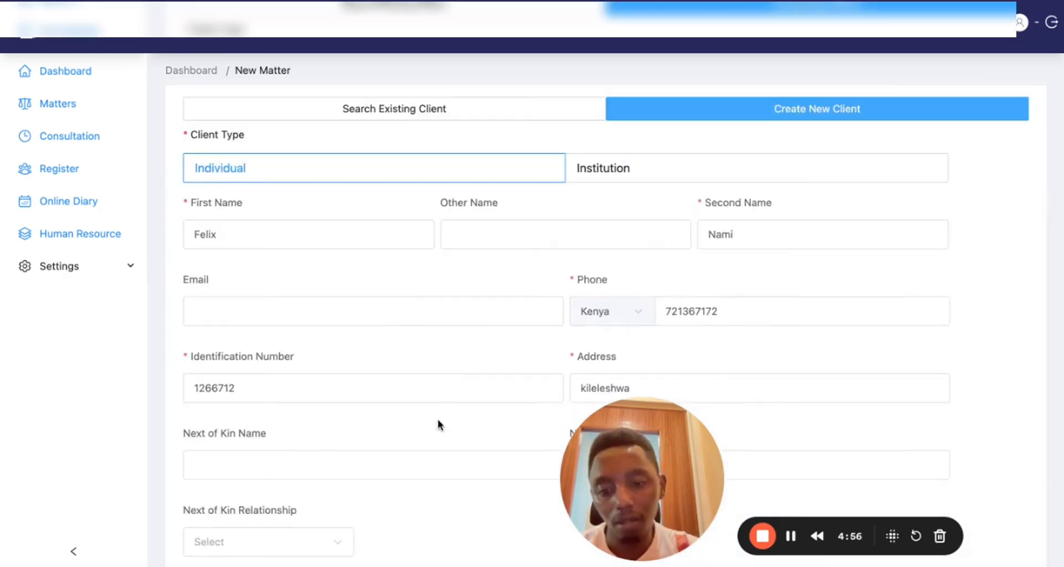
{"action": "scroll", "coordinate": [436, 416], "scroll_direction": "down", "scroll_amount": 2}
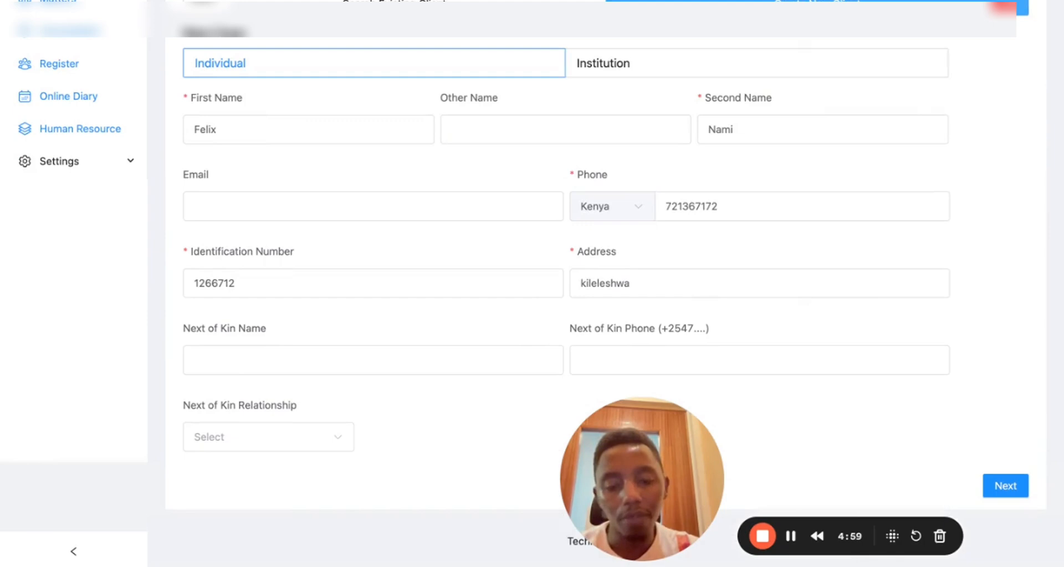
{"action": "scroll", "coordinate": [438, 255], "scroll_direction": "up", "scroll_amount": 3}
{"action": "left_click", "coordinate": [448, 151]}
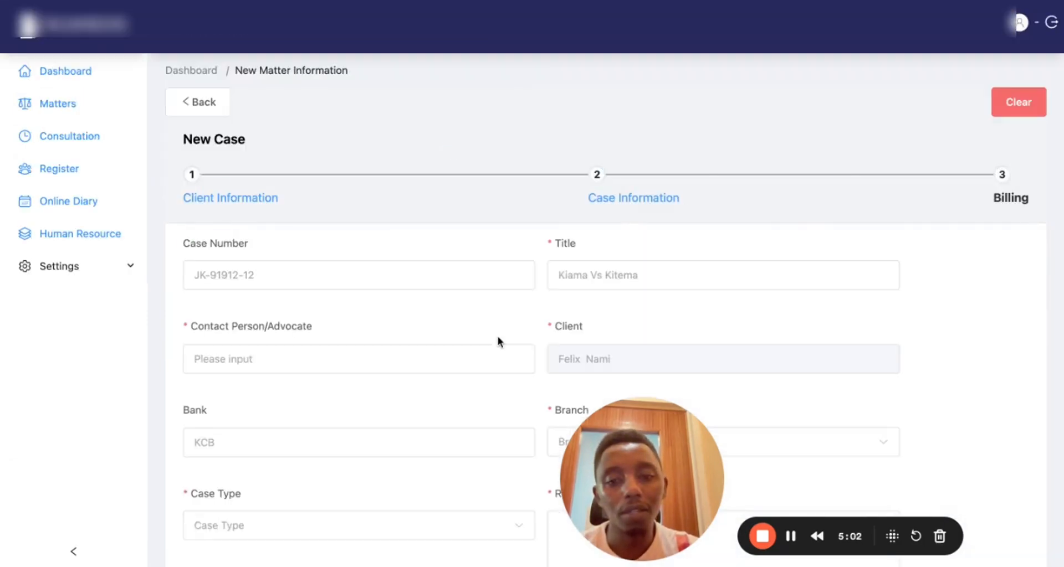
Enter case number JKo1200, title 'Felix vs Kiamba', and the admin as contact person
{"action": "left_click", "coordinate": [269, 284]}
{"action": "type", "text": "JKo"}
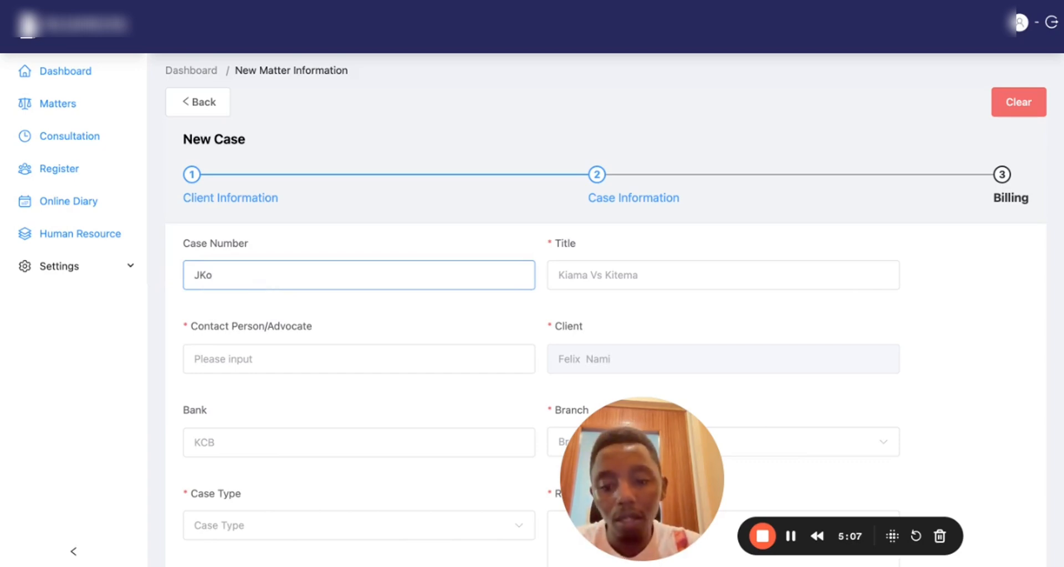
{"action": "left_click", "coordinate": [599, 278]}
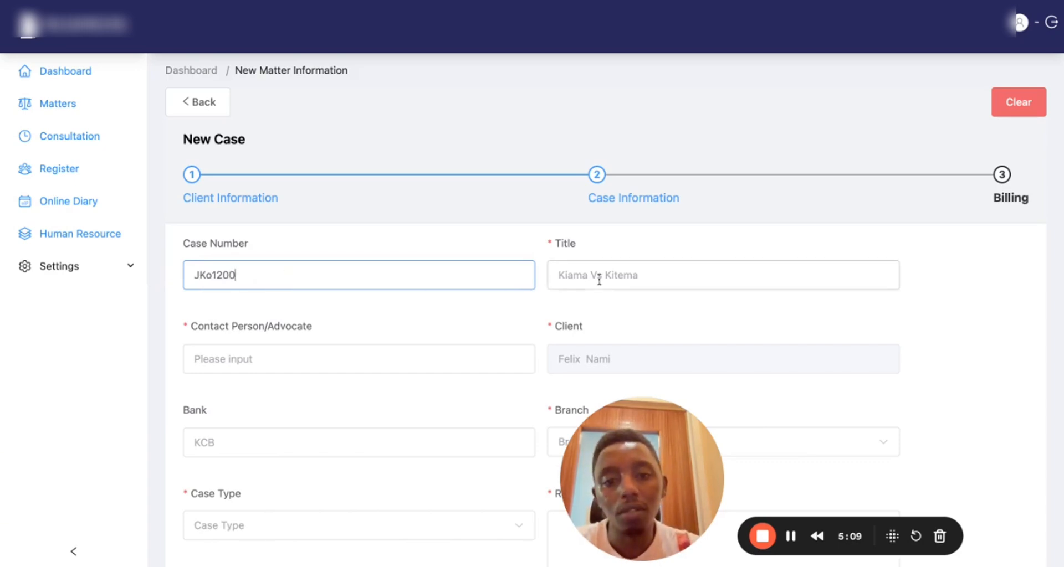
{"action": "scroll", "coordinate": [599, 279], "scroll_direction": "down", "scroll_amount": 1}
{"action": "type", "text": "Felix vs Kiamba"}
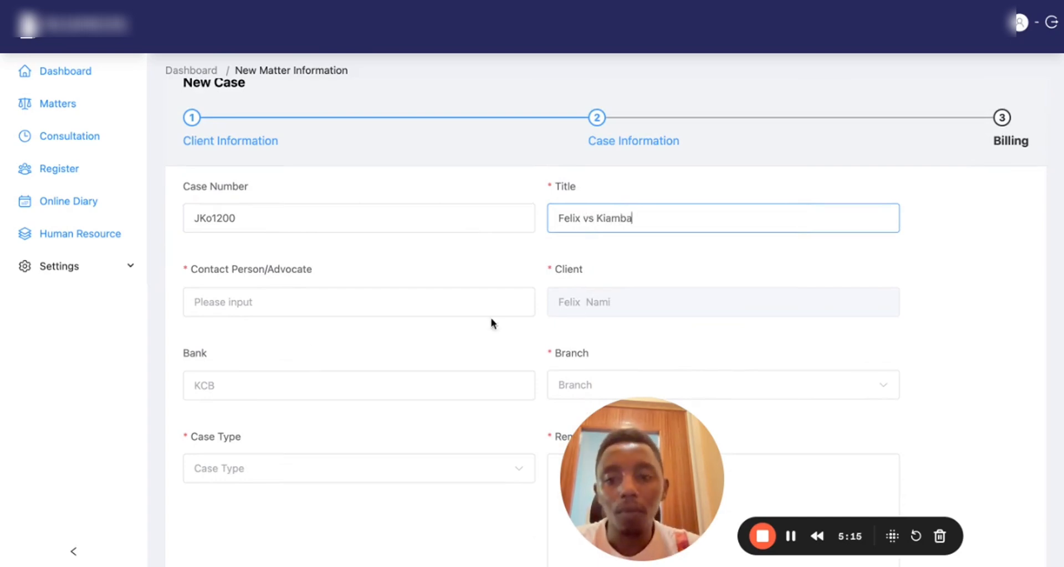
{"action": "left_click", "coordinate": [268, 301]}
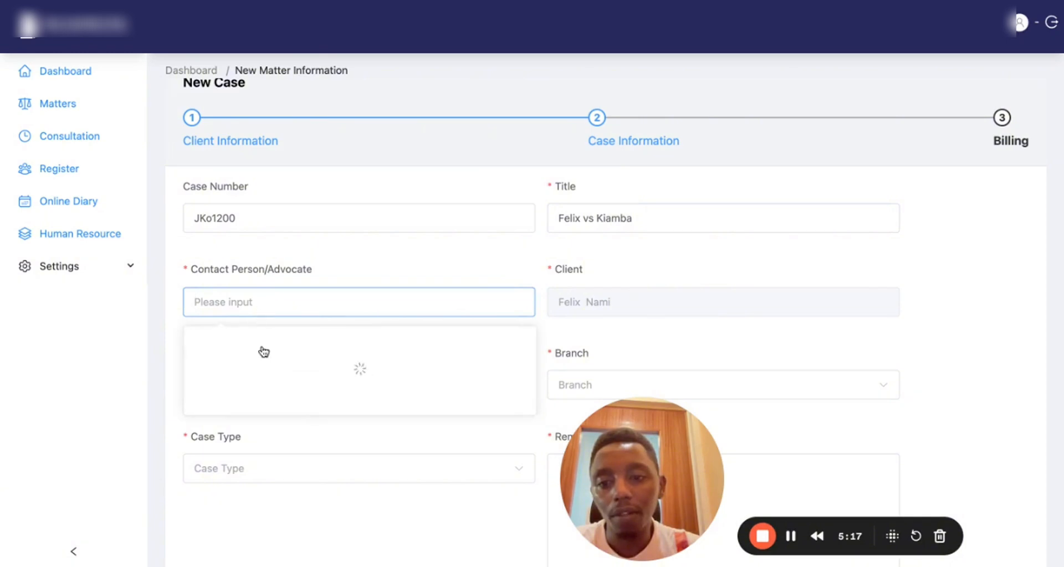
{"action": "left_click", "coordinate": [291, 348]}
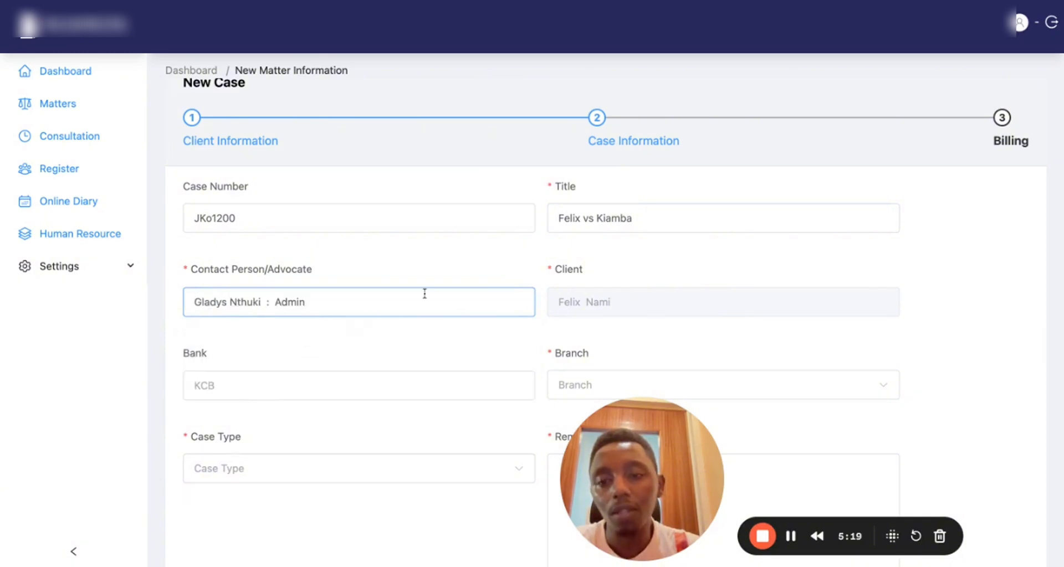
Set bank KCB, branch Machakos Branch, case type Civil and sub type Marriage
{"action": "scroll", "coordinate": [604, 316], "scroll_direction": "down", "scroll_amount": 1}
{"action": "left_click", "coordinate": [257, 359]}
{"action": "left_click", "coordinate": [249, 403]}
{"action": "left_click", "coordinate": [586, 349]}
{"action": "left_click", "coordinate": [585, 395]}
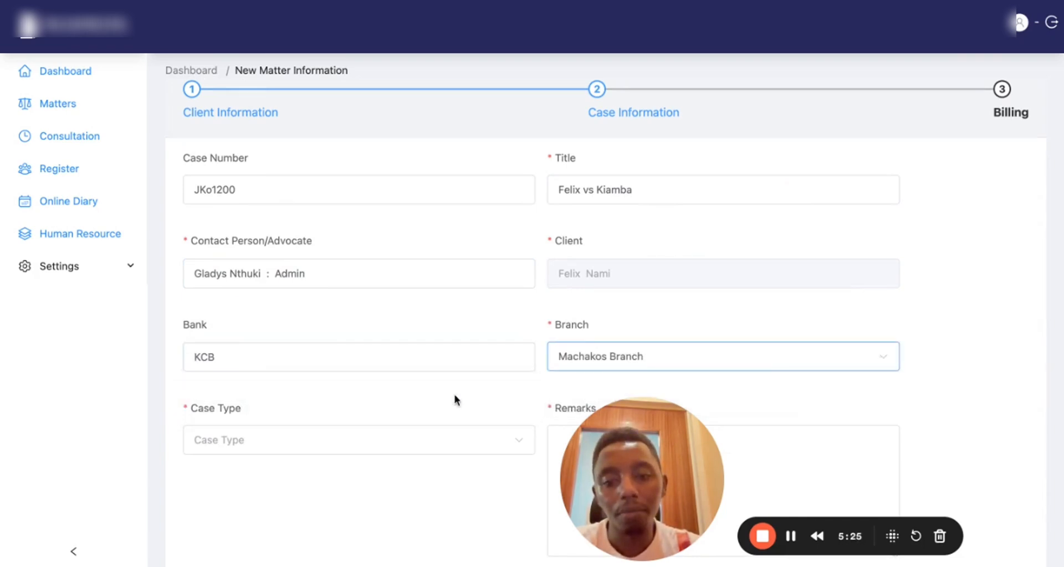
{"action": "left_click", "coordinate": [343, 434]}
{"action": "left_click", "coordinate": [264, 483]}
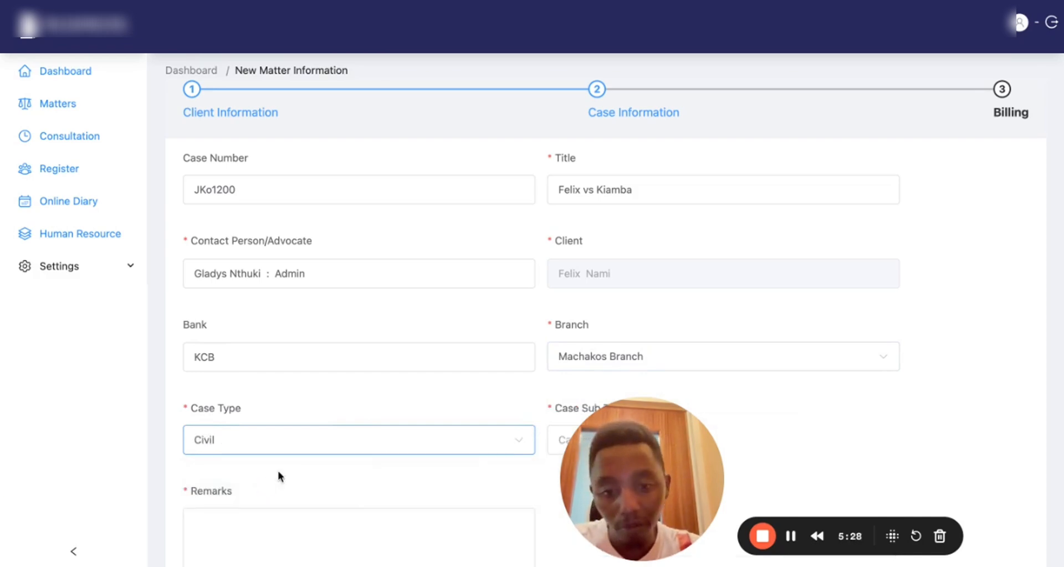
{"action": "scroll", "coordinate": [494, 446], "scroll_direction": "down", "scroll_amount": 2}
{"action": "left_click", "coordinate": [591, 355]}
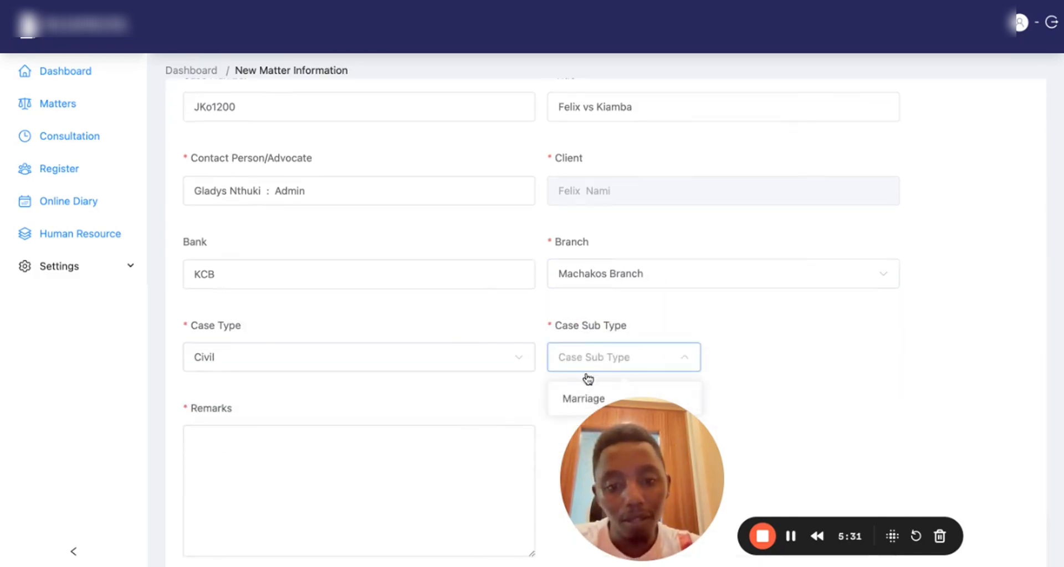
{"action": "left_click", "coordinate": [579, 399]}
Add the remark 'Case has been opened' and save the case details
{"action": "left_click", "coordinate": [378, 473]}
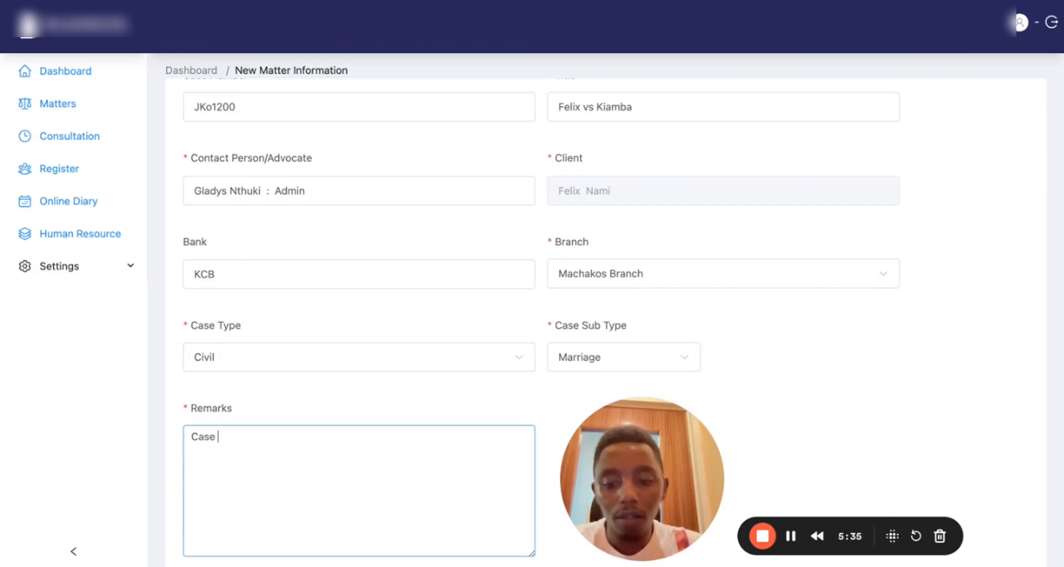
{"action": "type", "text": "Case has been opene"}
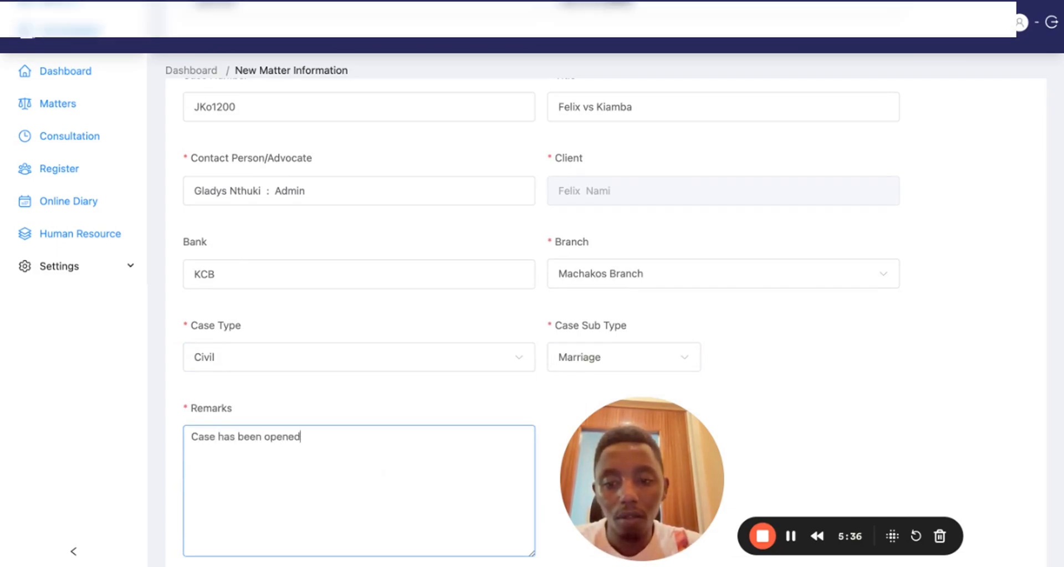
{"action": "type", "text": "d"}
{"action": "scroll", "coordinate": [476, 477], "scroll_direction": "down", "scroll_amount": 2}
{"action": "left_click", "coordinate": [998, 487]}
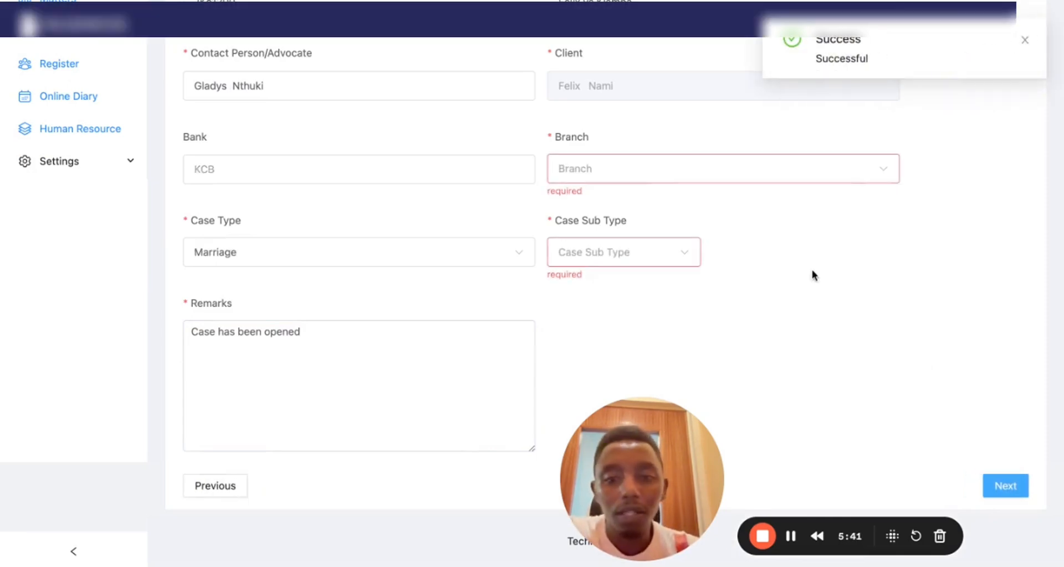
Add a File Opening line to the case invoice with 10000 as the amount paid
{"action": "scroll", "coordinate": [485, 268], "scroll_direction": "down", "scroll_amount": 3}
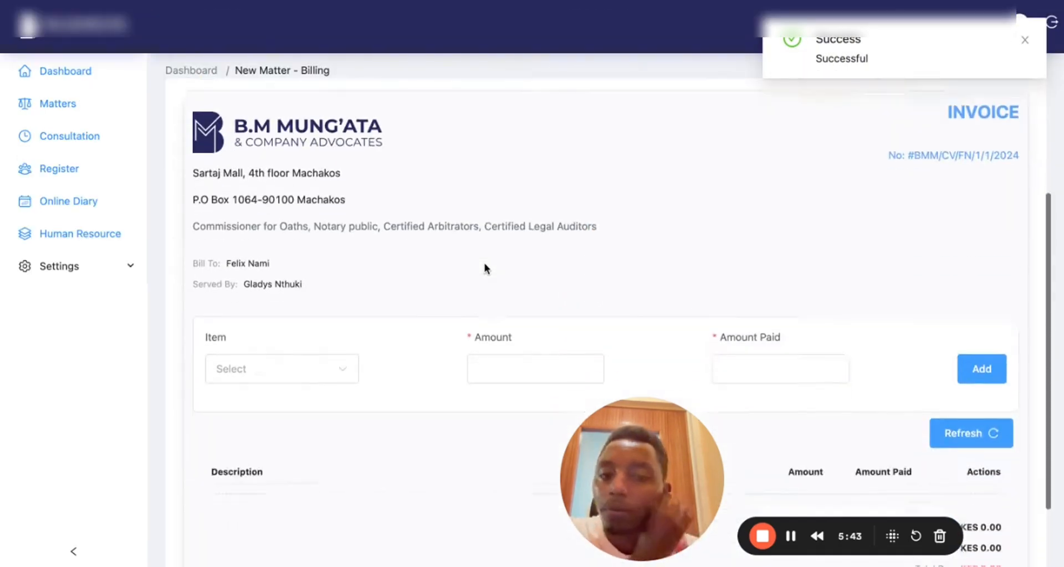
{"action": "scroll", "coordinate": [485, 268], "scroll_direction": "down", "scroll_amount": 4}
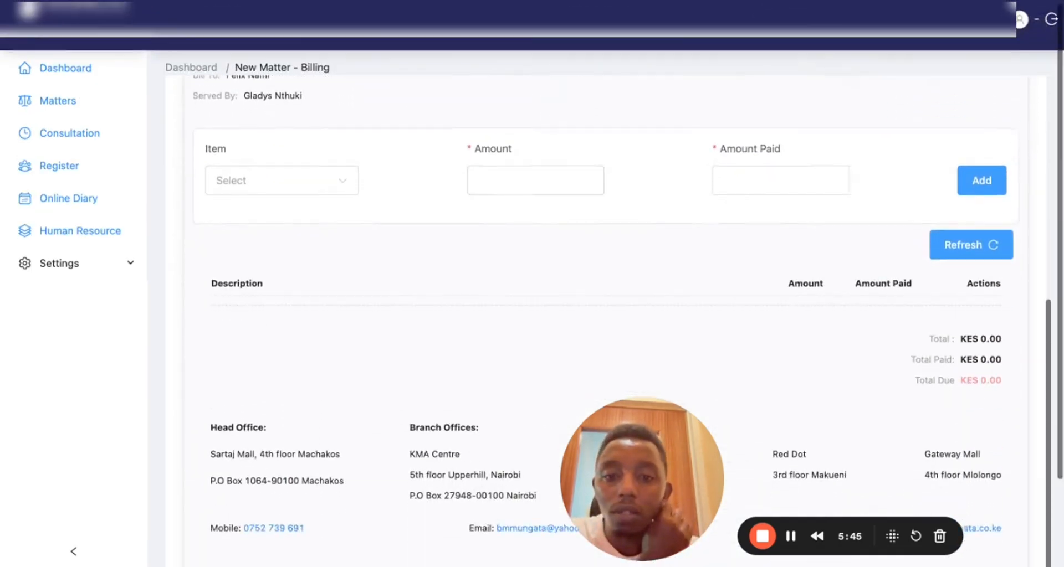
{"action": "scroll", "coordinate": [485, 268], "scroll_direction": "up", "scroll_amount": 3}
{"action": "scroll", "coordinate": [485, 268], "scroll_direction": "down", "scroll_amount": 4}
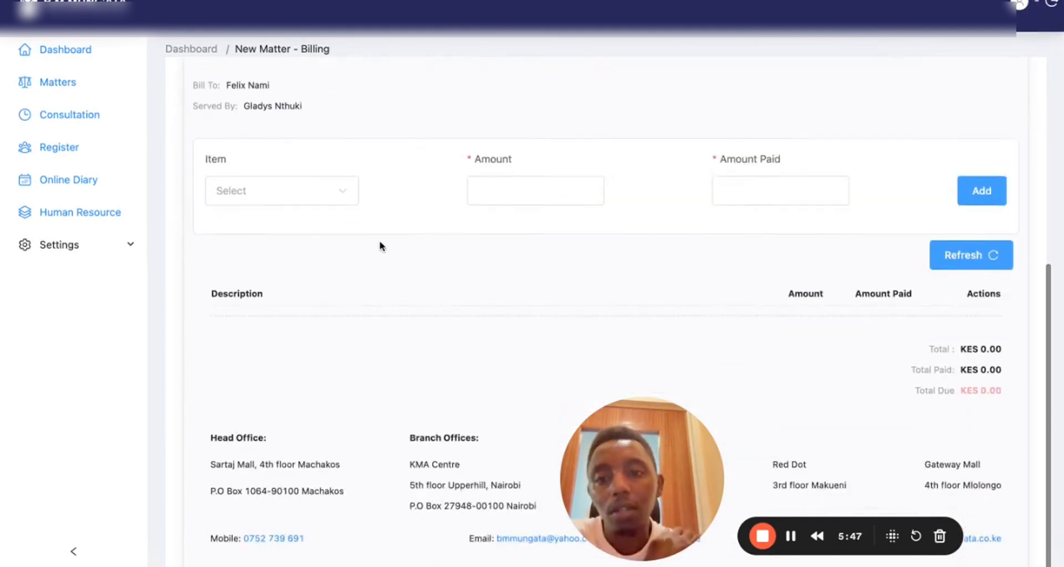
{"action": "scroll", "coordinate": [380, 245], "scroll_direction": "up", "scroll_amount": 2}
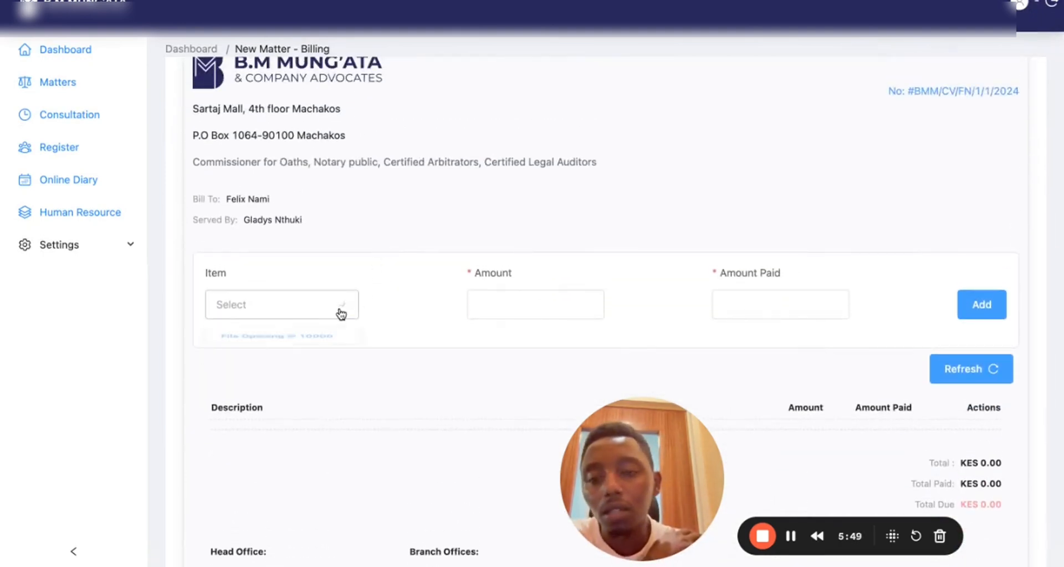
{"action": "left_click", "coordinate": [341, 314]}
{"action": "left_click", "coordinate": [308, 345]}
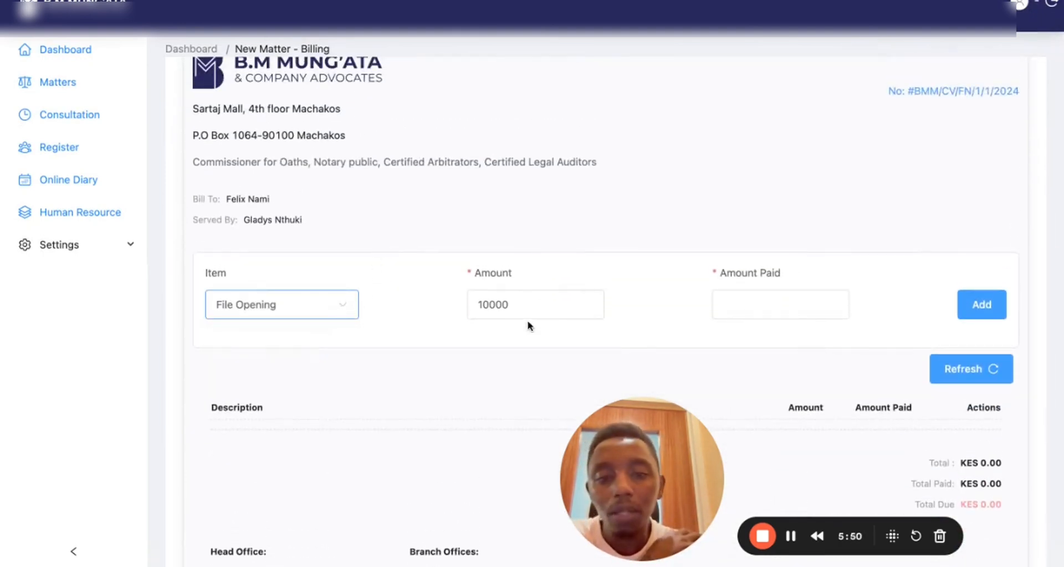
{"action": "left_click", "coordinate": [731, 309]}
{"action": "type", "text": "0"}
{"action": "key", "text": "BackSpace"}
{"action": "type", "text": "10000"}
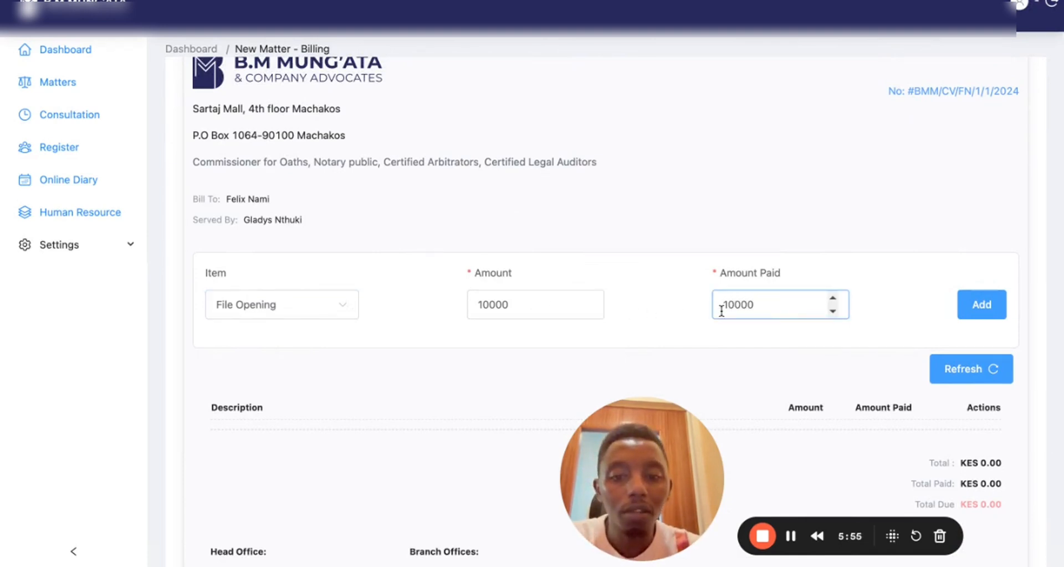
{"action": "double_click", "coordinate": [492, 304]}
{"action": "left_click", "coordinate": [559, 229]}
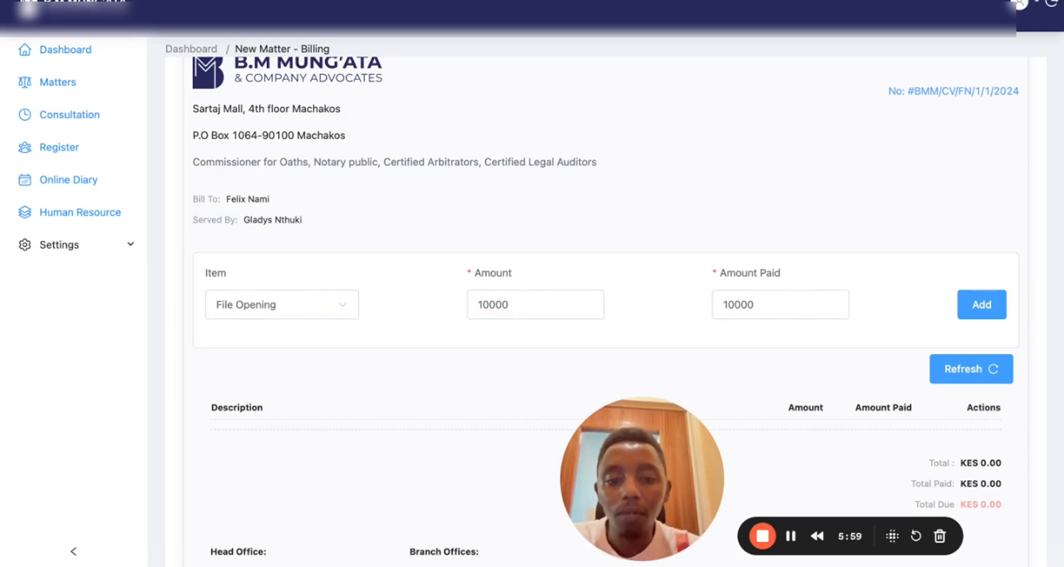
{"action": "scroll", "coordinate": [875, 300], "scroll_direction": "down", "scroll_amount": 1}
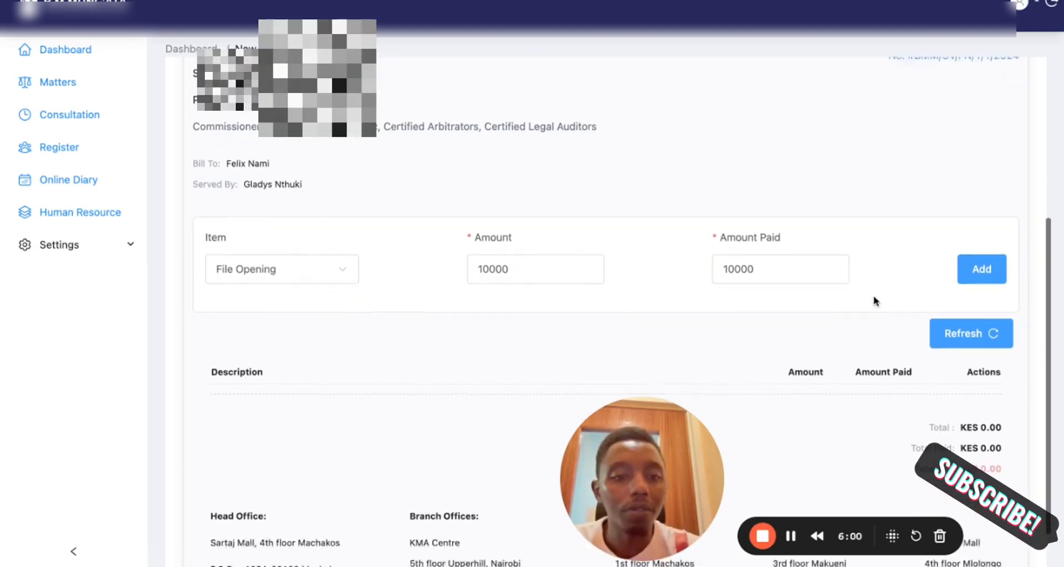
{"action": "scroll", "coordinate": [875, 301], "scroll_direction": "down", "scroll_amount": 2}
{"action": "left_click", "coordinate": [982, 195]}
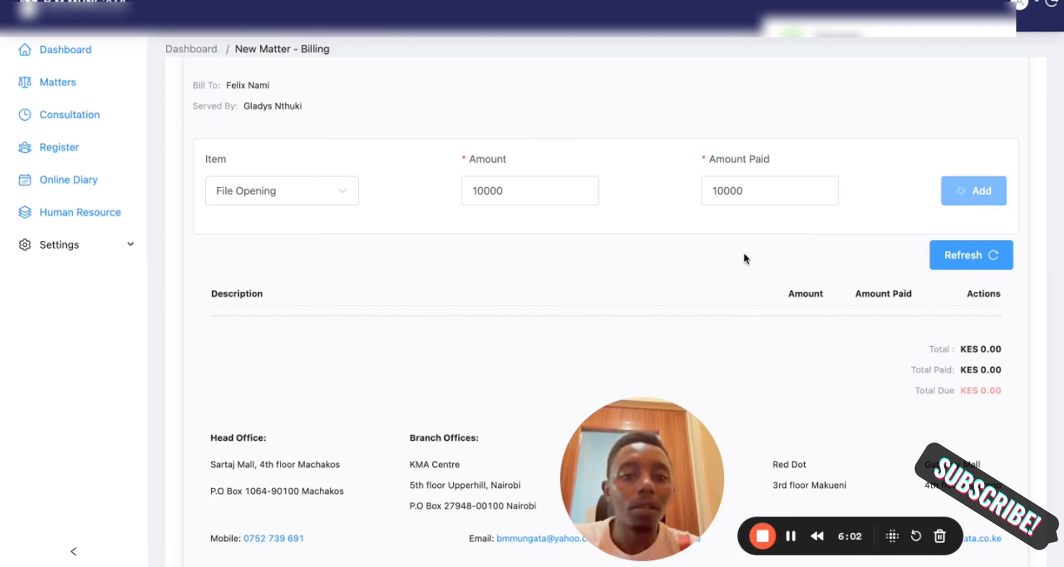
Download the fully paid KES 10,000.00 case invoice
{"action": "scroll", "coordinate": [600, 272], "scroll_direction": "down", "scroll_amount": 2}
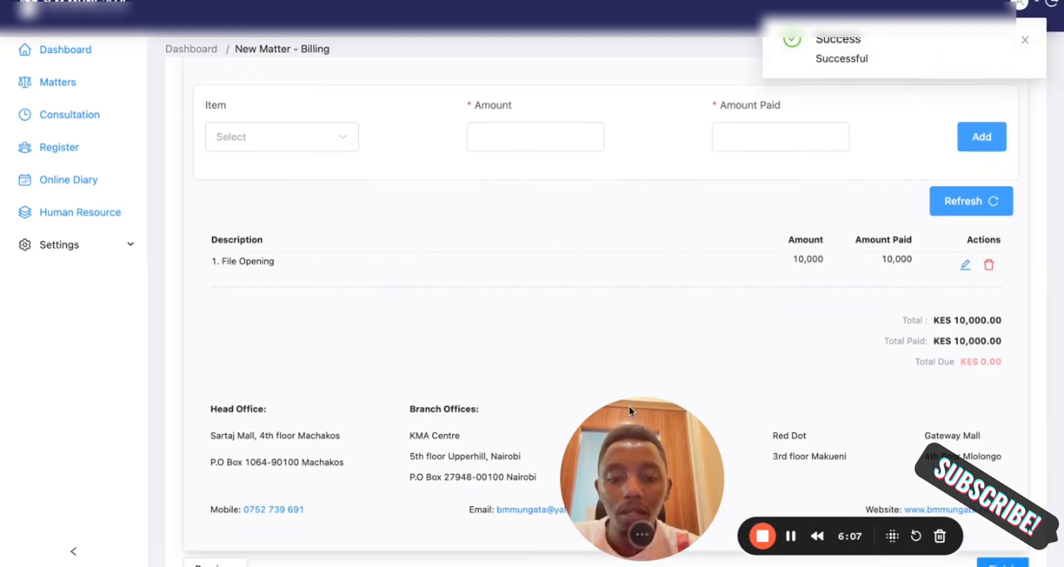
{"action": "left_click_drag", "start_coordinate": [634, 431], "coordinate": [459, 405]}
{"action": "scroll", "coordinate": [589, 268], "scroll_direction": "up", "scroll_amount": 7}
{"action": "scroll", "coordinate": [589, 271], "scroll_direction": "down", "scroll_amount": 5}
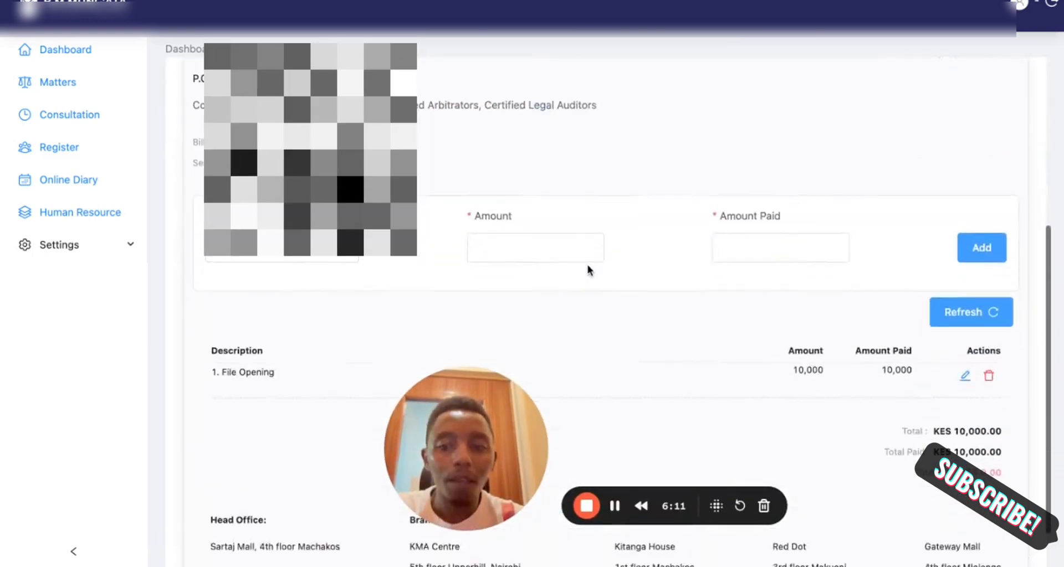
{"action": "scroll", "coordinate": [588, 269], "scroll_direction": "up", "scroll_amount": 5}
{"action": "left_click", "coordinate": [967, 183]}
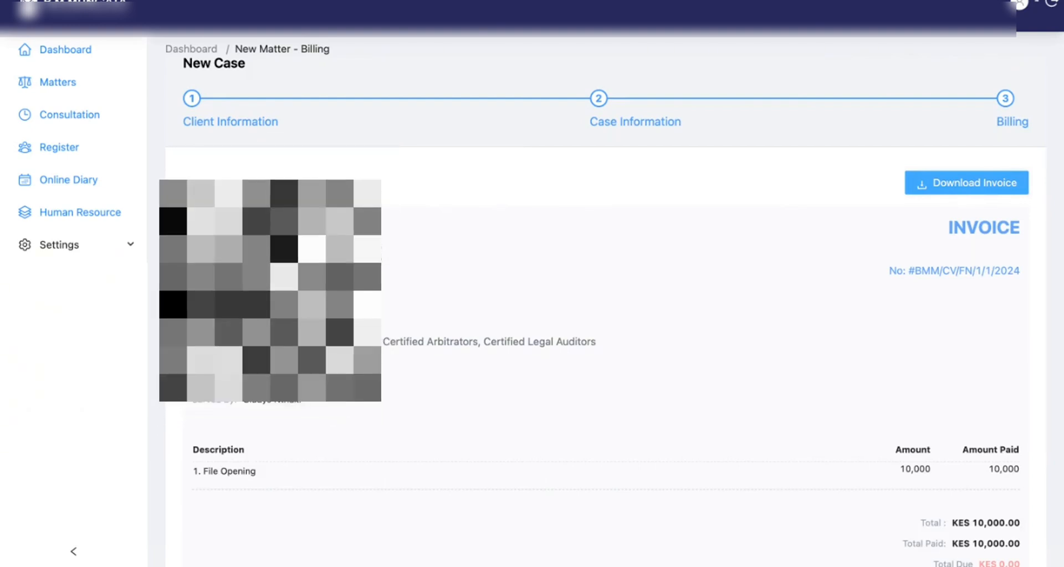
Finish the wizard so case BMM/CV/FN/1/1/2024 is listed under Matters Files
{"action": "scroll", "coordinate": [549, 271], "scroll_direction": "down", "scroll_amount": 3}
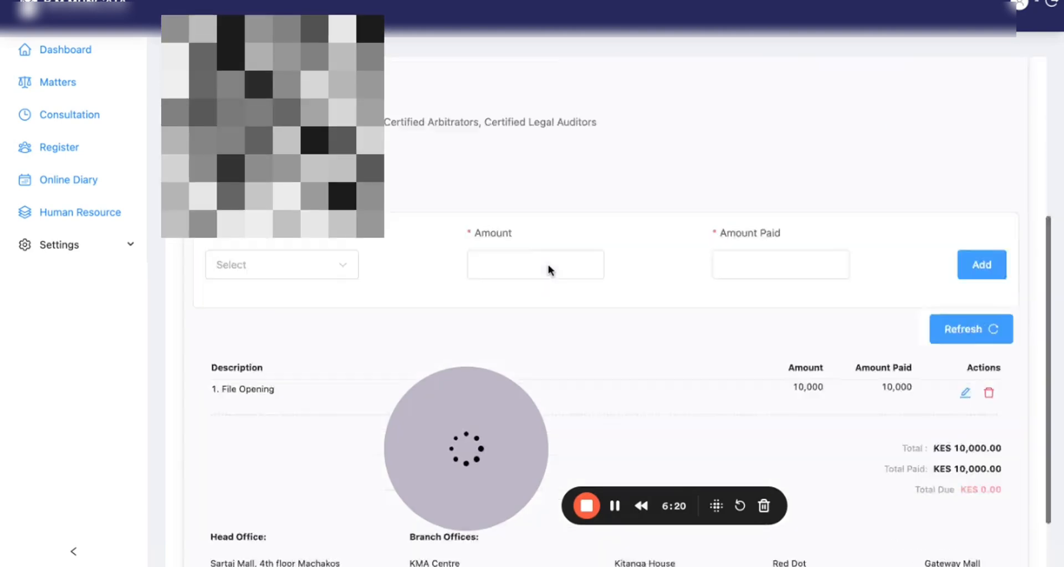
{"action": "scroll", "coordinate": [549, 270], "scroll_direction": "down", "scroll_amount": 4}
{"action": "scroll", "coordinate": [548, 269], "scroll_direction": "up", "scroll_amount": 3}
{"action": "scroll", "coordinate": [549, 269], "scroll_direction": "down", "scroll_amount": 5}
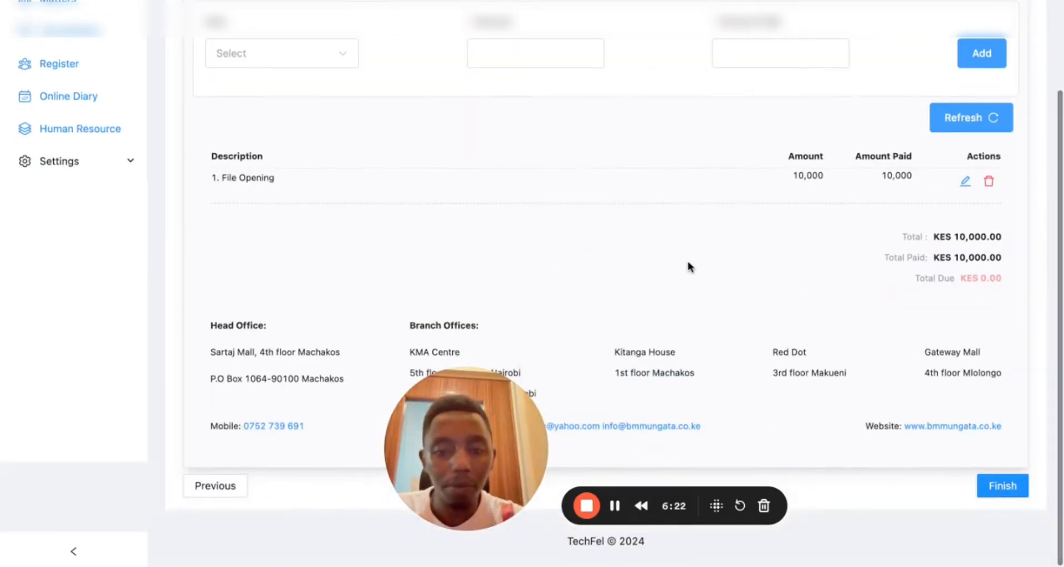
{"action": "scroll", "coordinate": [883, 280], "scroll_direction": "up", "scroll_amount": 7}
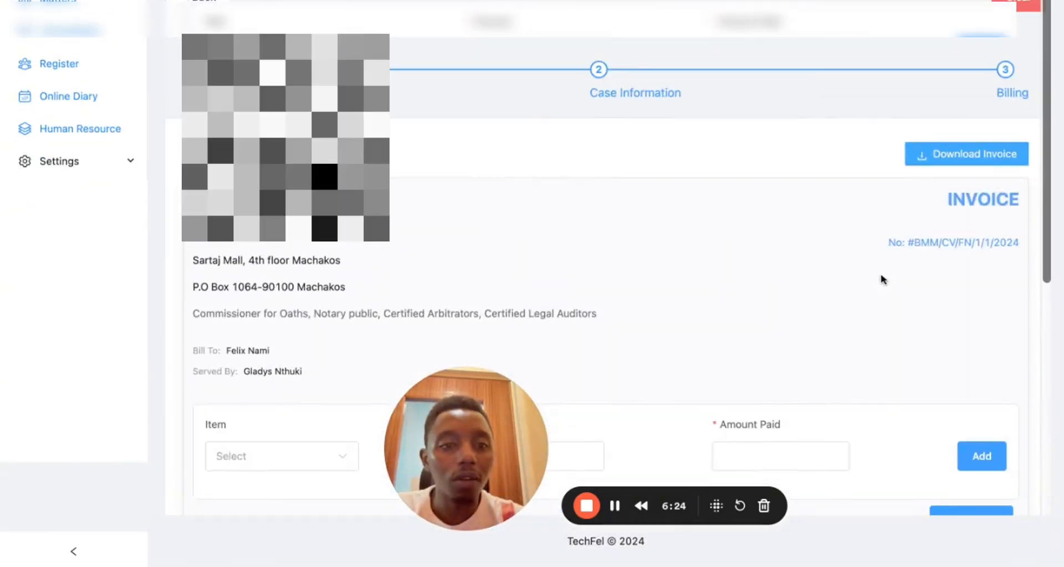
{"action": "scroll", "coordinate": [882, 280], "scroll_direction": "down", "scroll_amount": 7}
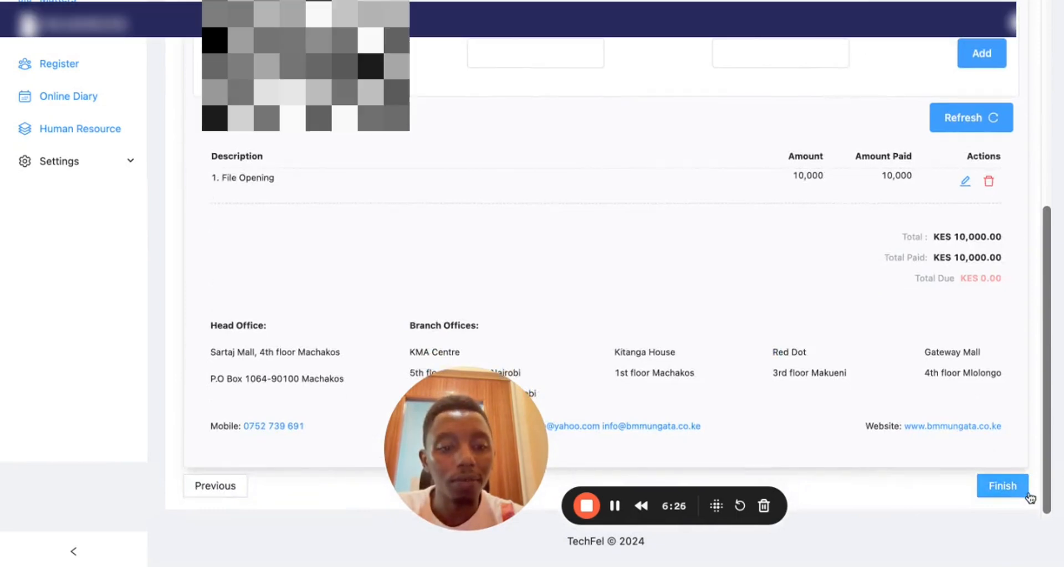
{"action": "left_click", "coordinate": [1013, 491]}
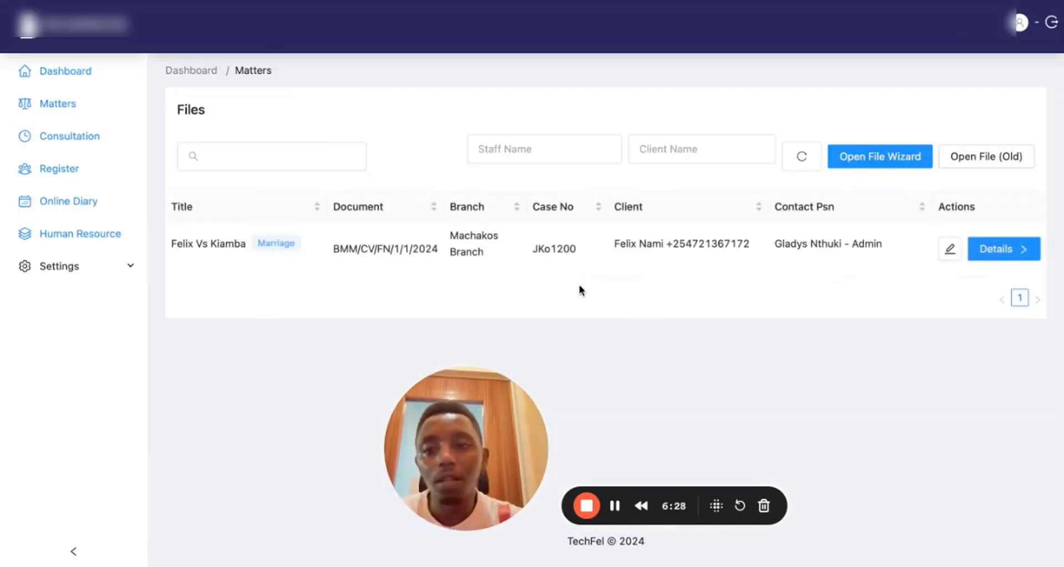
Open the Details view of the Felix Vs Kiamba row in Matters Files
{"action": "triple_click", "coordinate": [347, 244]}
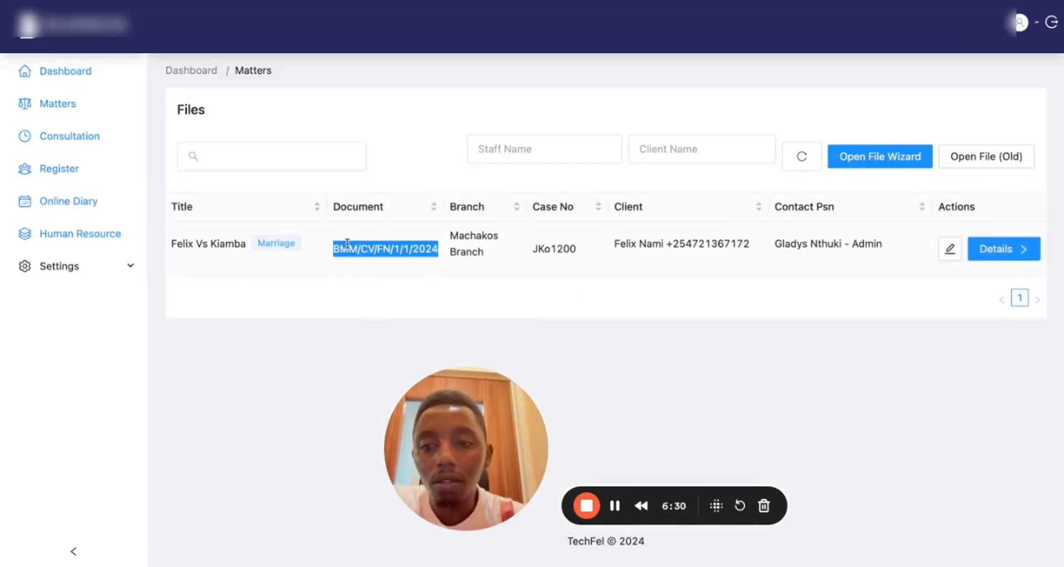
{"action": "left_click", "coordinate": [748, 246]}
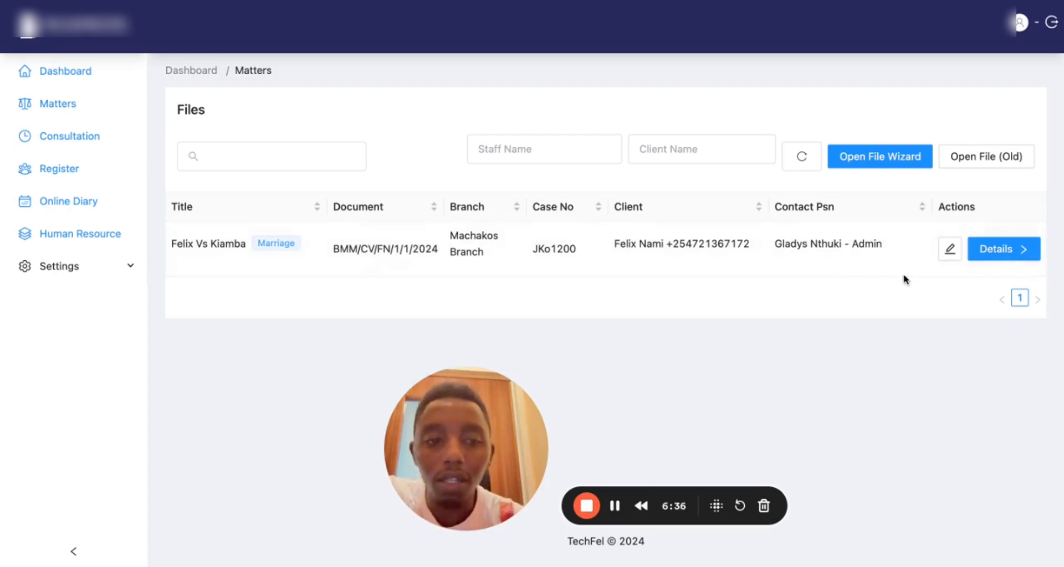
{"action": "left_click", "coordinate": [1012, 251]}
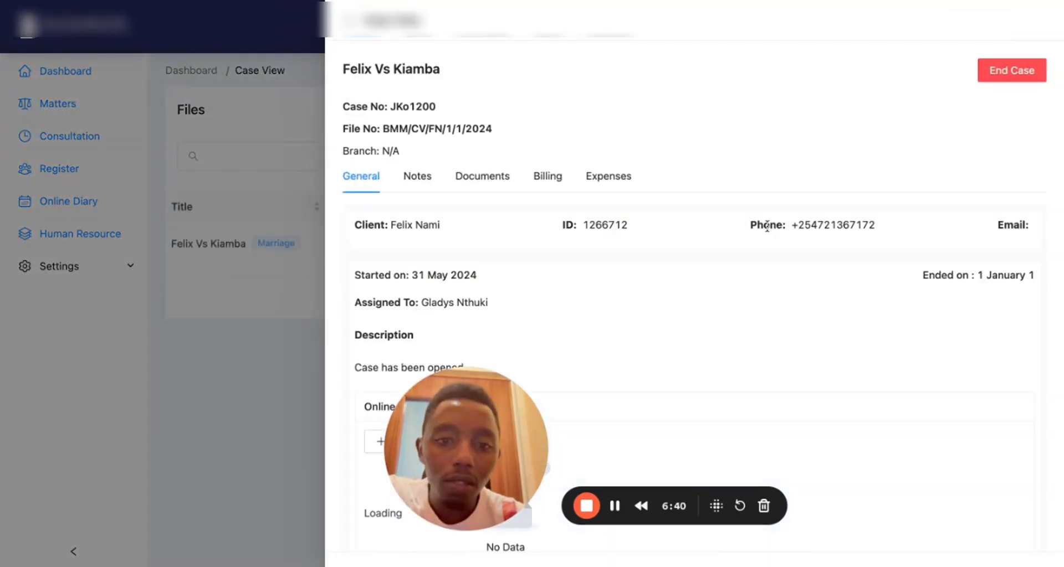
Save a new case note: 'Case Has been opened and the opening remarks were as follows'
{"action": "scroll", "coordinate": [527, 267], "scroll_direction": "down", "scroll_amount": 3}
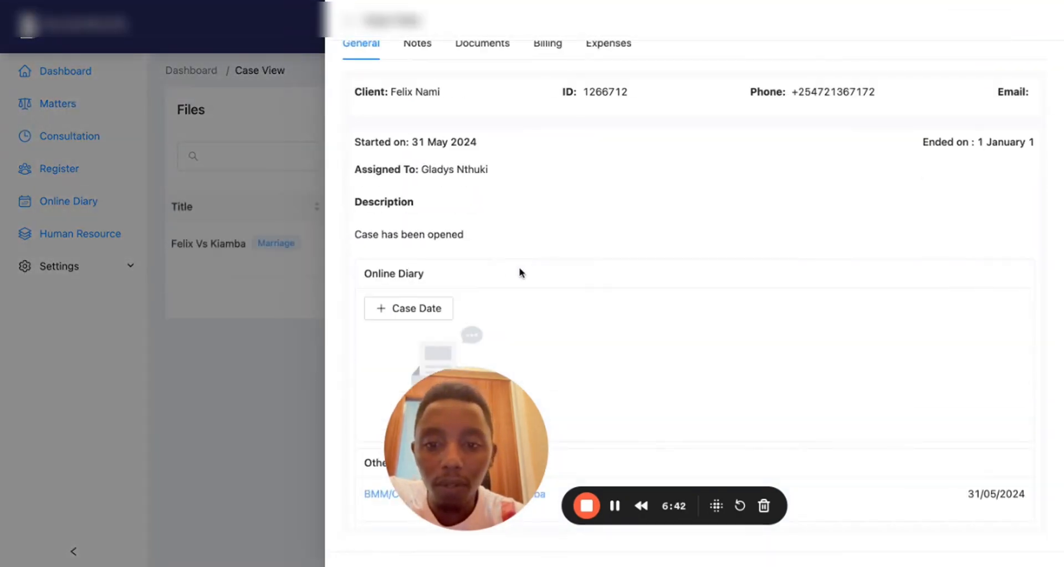
{"action": "scroll", "coordinate": [471, 233], "scroll_direction": "up", "scroll_amount": 3}
{"action": "left_click", "coordinate": [421, 175]}
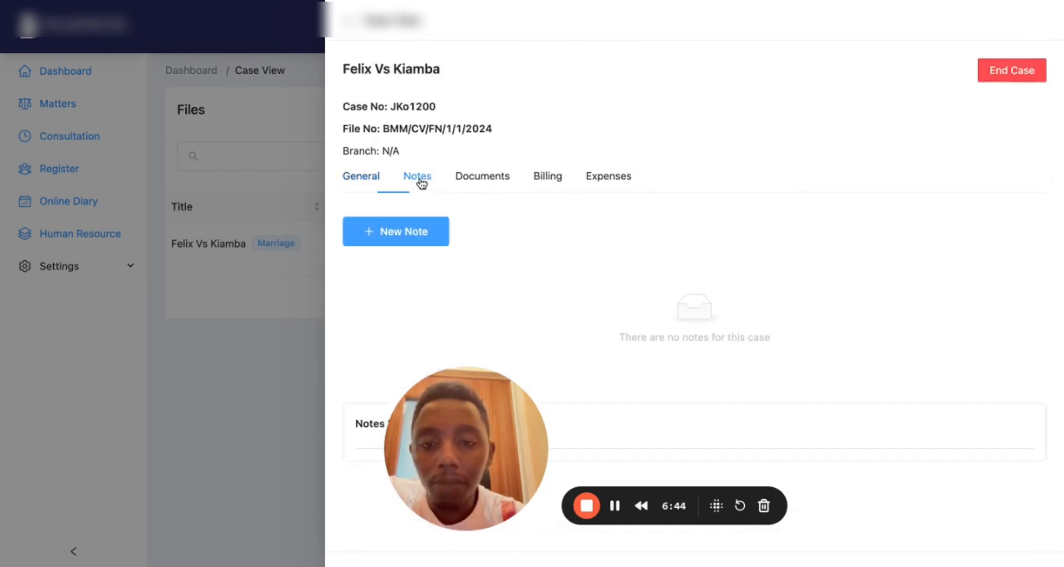
{"action": "left_click", "coordinate": [433, 233]}
{"action": "scroll", "coordinate": [528, 280], "scroll_direction": "down", "scroll_amount": 1}
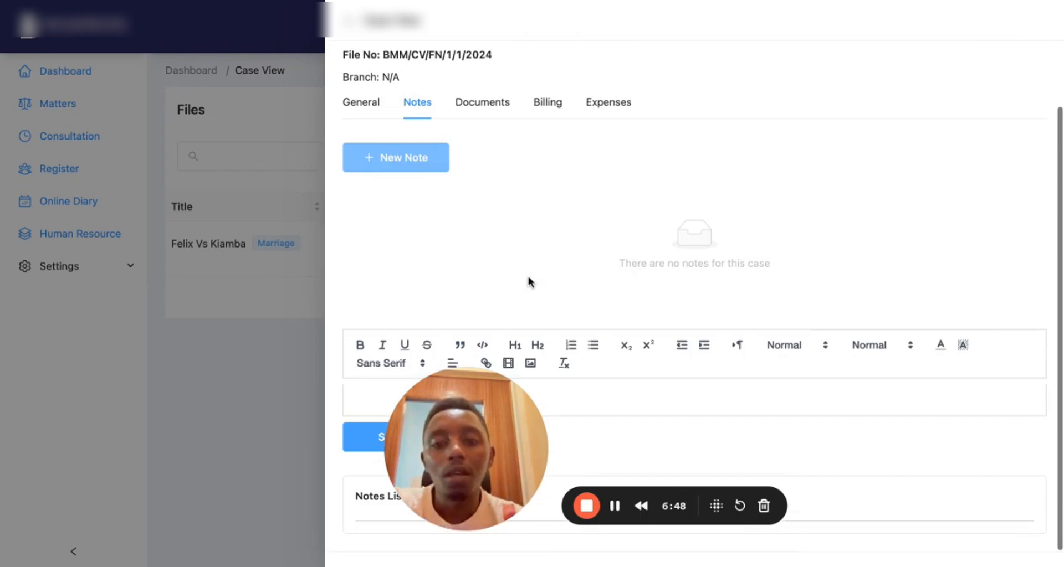
{"action": "left_click_drag", "start_coordinate": [461, 399], "coordinate": [156, 402]}
{"action": "left_click", "coordinate": [404, 393]}
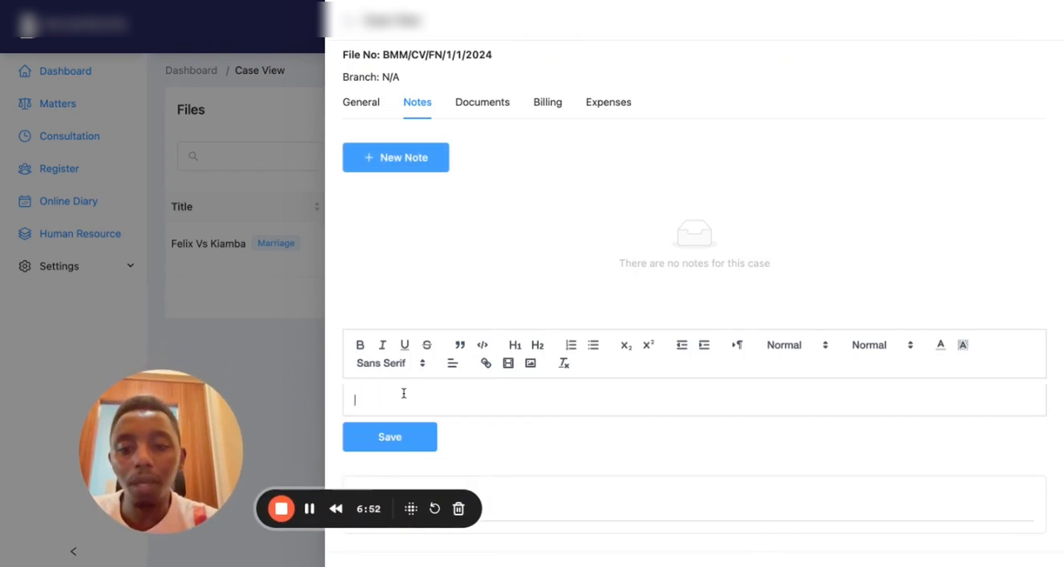
{"action": "type", "text": "Case "}
{"action": "type", "text": "Has been"}
{"action": "type", "text": " opned and the o"}
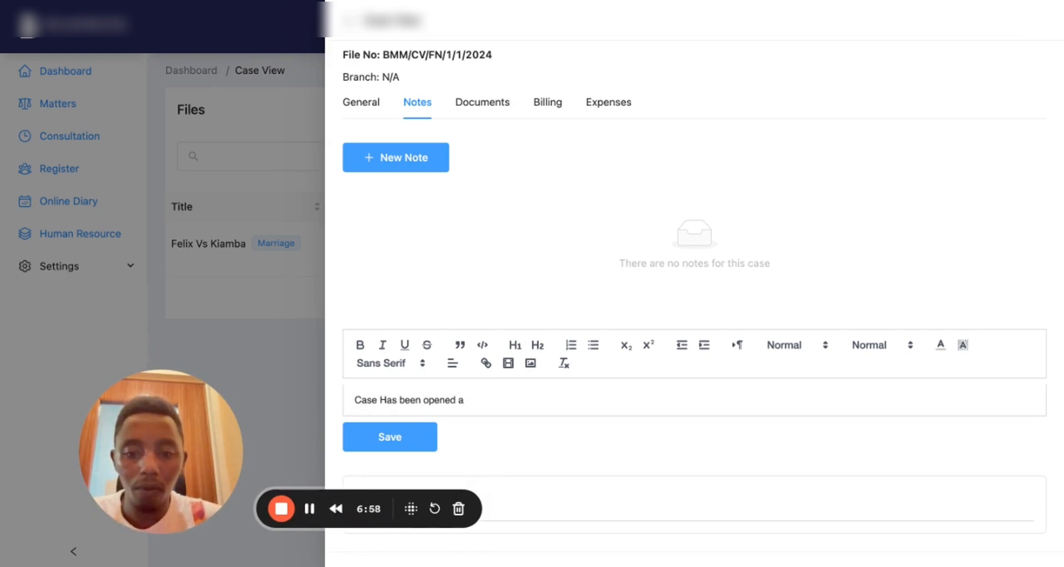
{"action": "type", "text": "penun"}
{"action": "key", "text": "BackSpace"}
{"action": "key", "text": "BackSpace"}
{"action": "type", "text": "ing remakrs"}
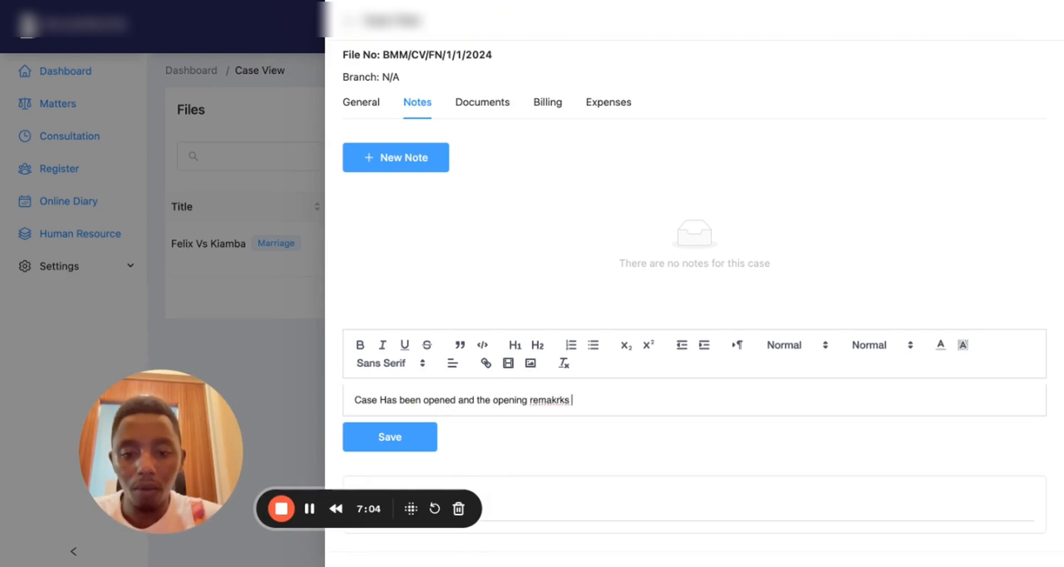
{"action": "key", "text": "BackSpace"}
{"action": "key", "text": "BackSpace"}
{"action": "key", "text": "BackSpace"}
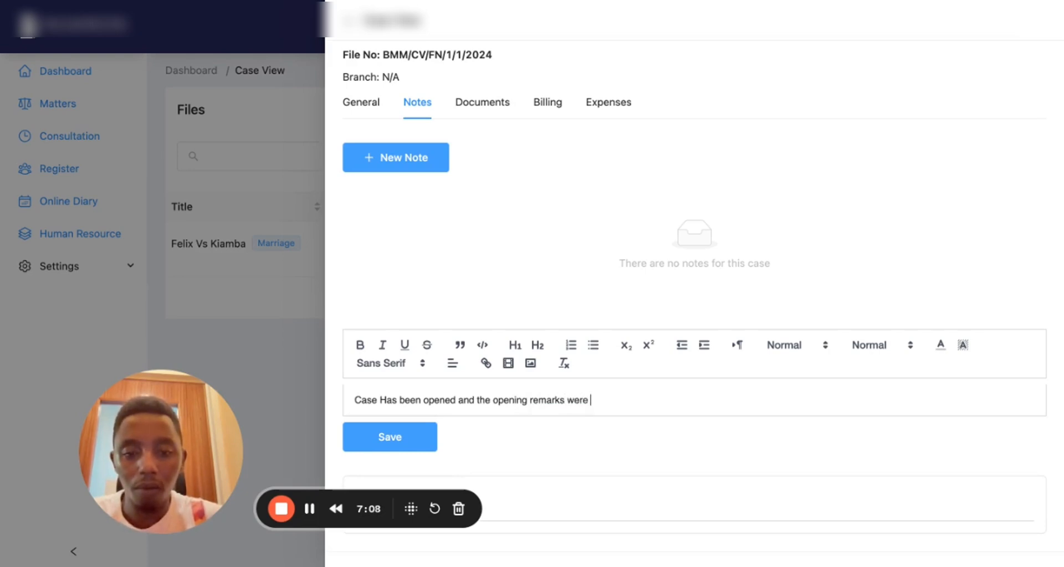
{"action": "type", "text": "ol"}
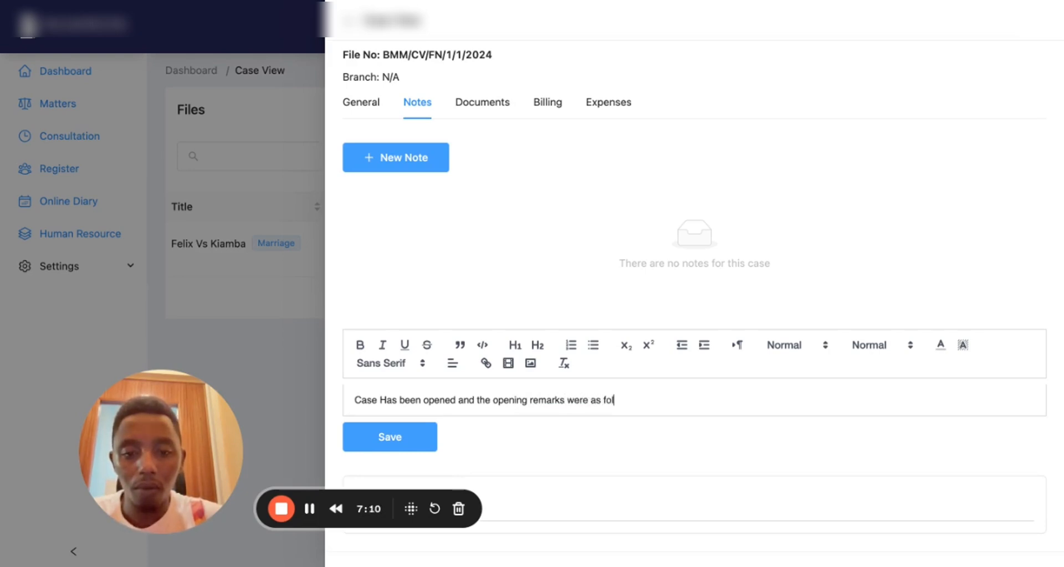
{"action": "left_click", "coordinate": [396, 437]}
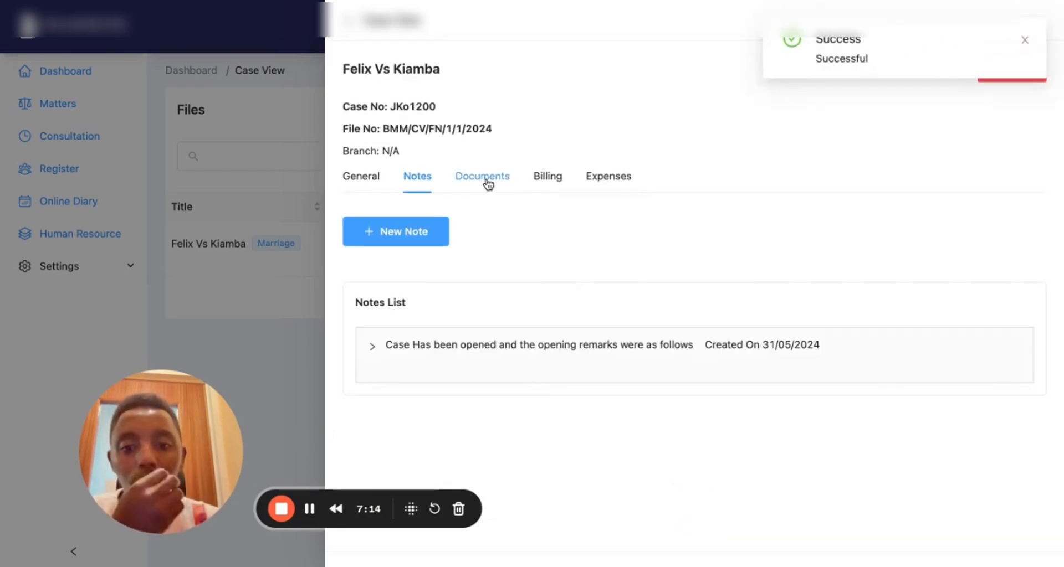
Upload _bm Letterhead_2024_A4.pdf under case Documents and refresh the file list
{"action": "left_click", "coordinate": [487, 180]}
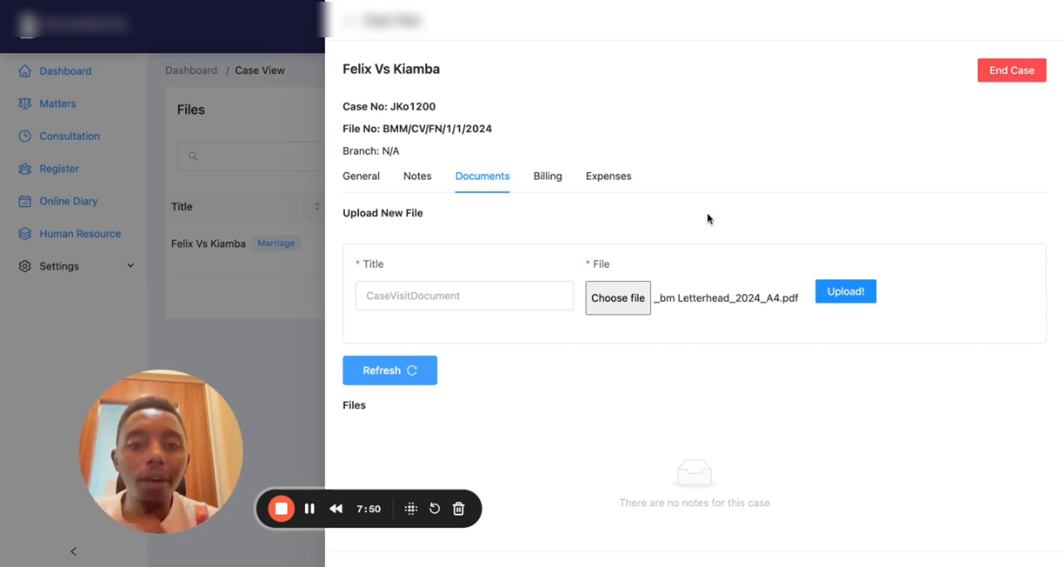
{"action": "left_click", "coordinate": [846, 291]}
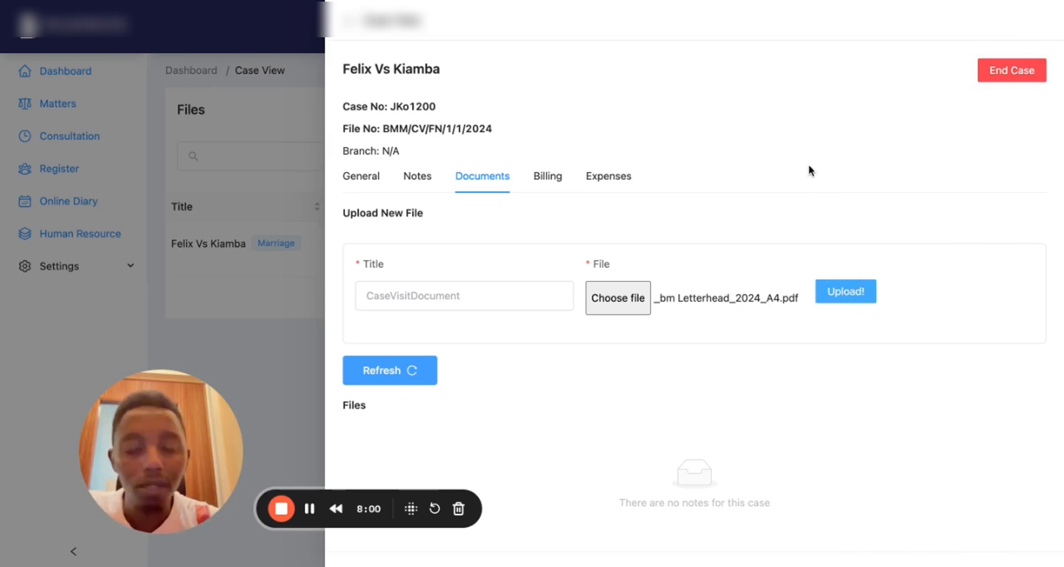
{"action": "left_click", "coordinate": [423, 375]}
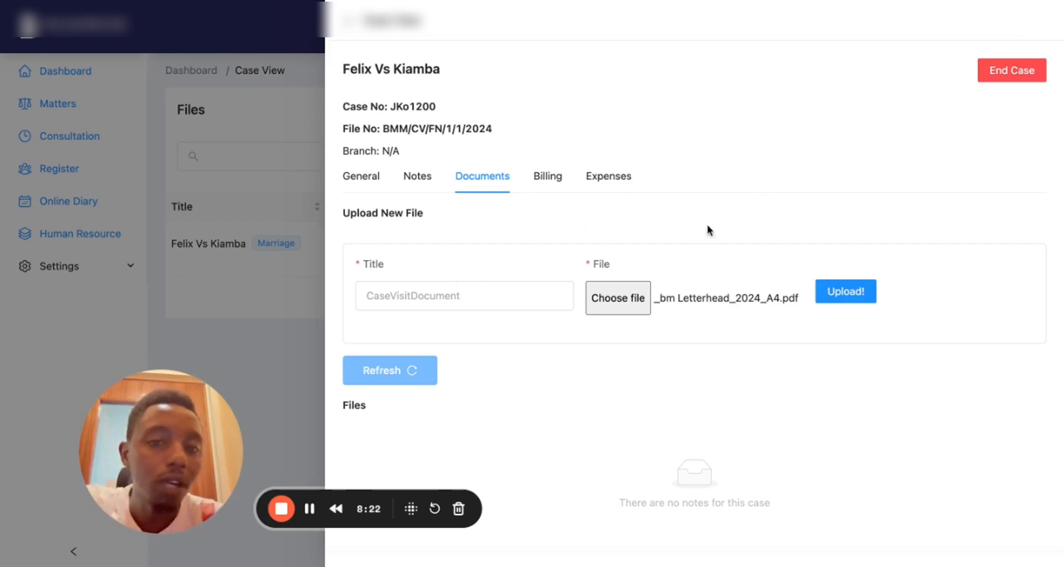
Check the invoice, then start a Transport expense of 1000 in Expenses
{"action": "left_click", "coordinate": [548, 177]}
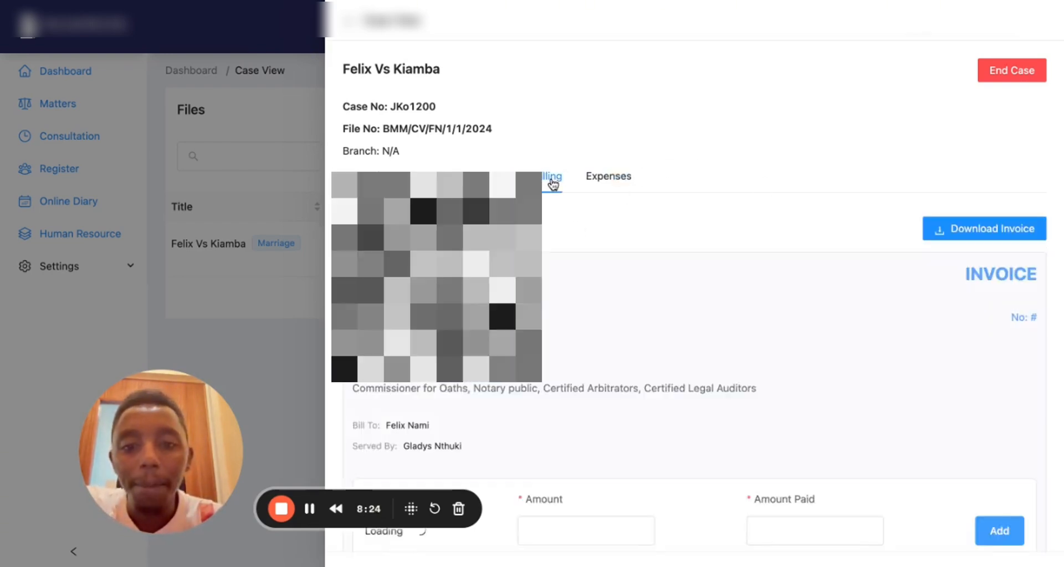
{"action": "scroll", "coordinate": [523, 368], "scroll_direction": "down", "scroll_amount": 7}
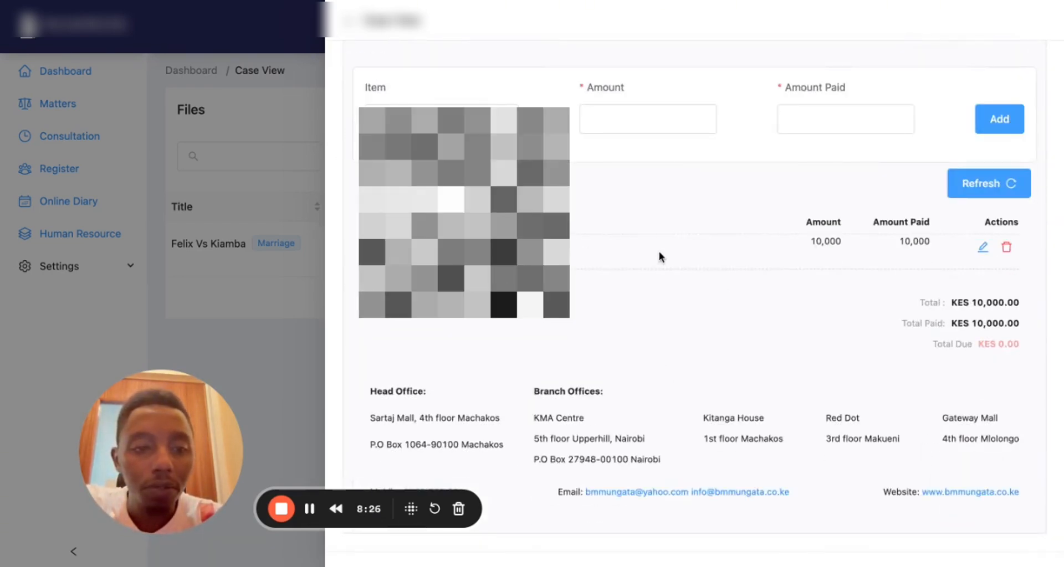
{"action": "scroll", "coordinate": [659, 256], "scroll_direction": "up", "scroll_amount": 7}
{"action": "left_click", "coordinate": [604, 175]}
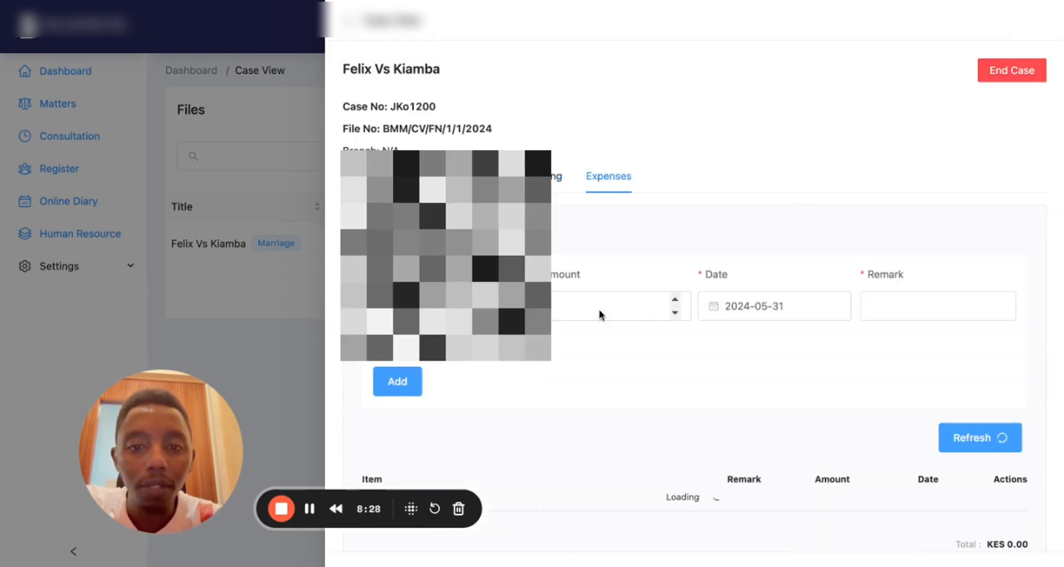
{"action": "scroll", "coordinate": [599, 314], "scroll_direction": "down", "scroll_amount": 1}
{"action": "left_click", "coordinate": [438, 254]}
{"action": "left_click", "coordinate": [443, 295]}
{"action": "left_click", "coordinate": [595, 248]}
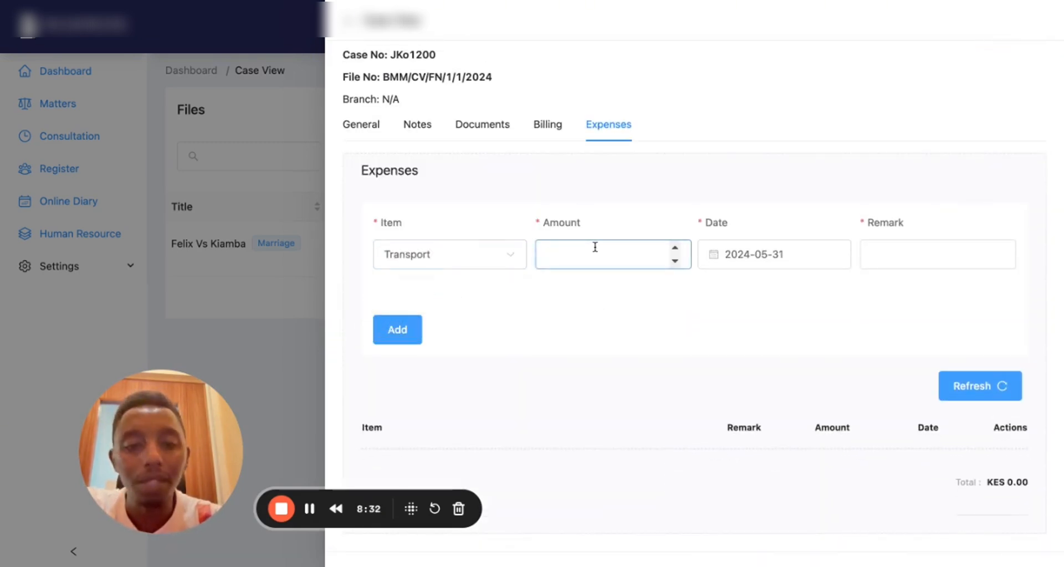
{"action": "type", "text": "1000"}
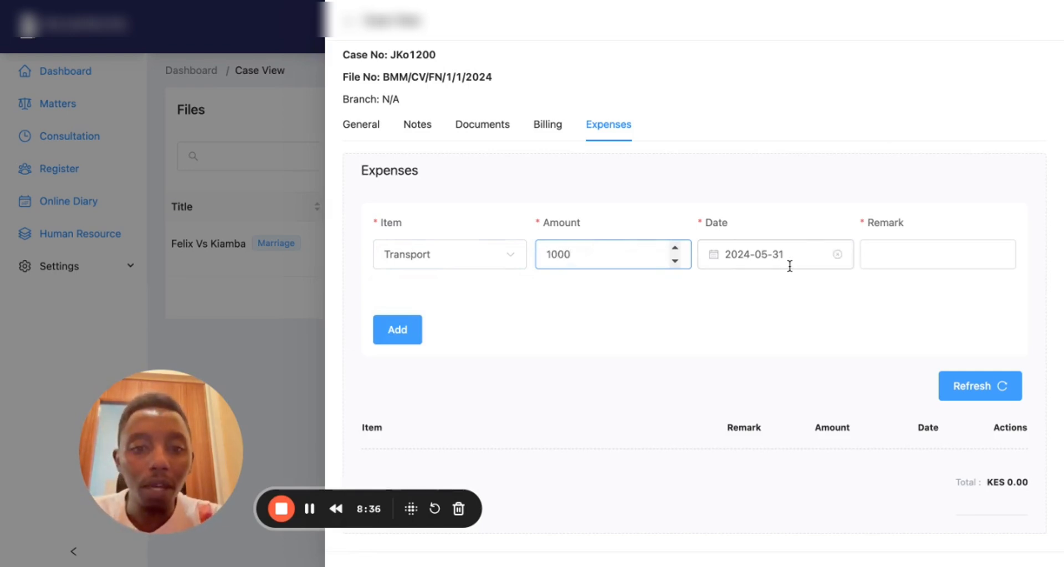
Add the remark 'transport to court' and record the expense dated 31/05/2024
{"action": "left_click", "coordinate": [879, 257]}
{"action": "type", "text": "trassp"}
{"action": "key", "text": "BackSpace"}
{"action": "key", "text": "BackSpace"}
{"action": "type", "text": "j"}
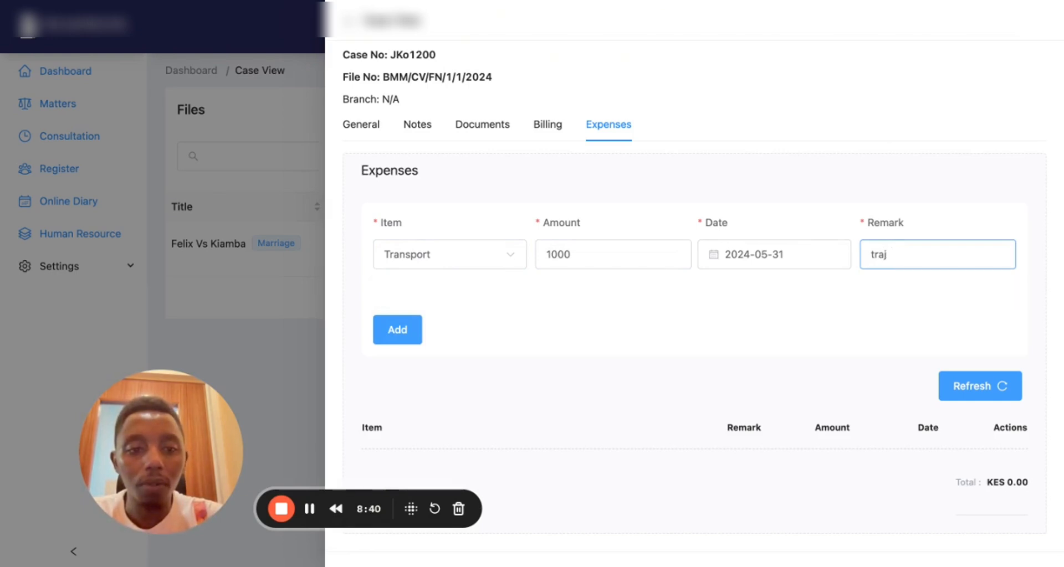
{"action": "key", "text": "BackSpace"}
{"action": "type", "text": "nsport to court"}
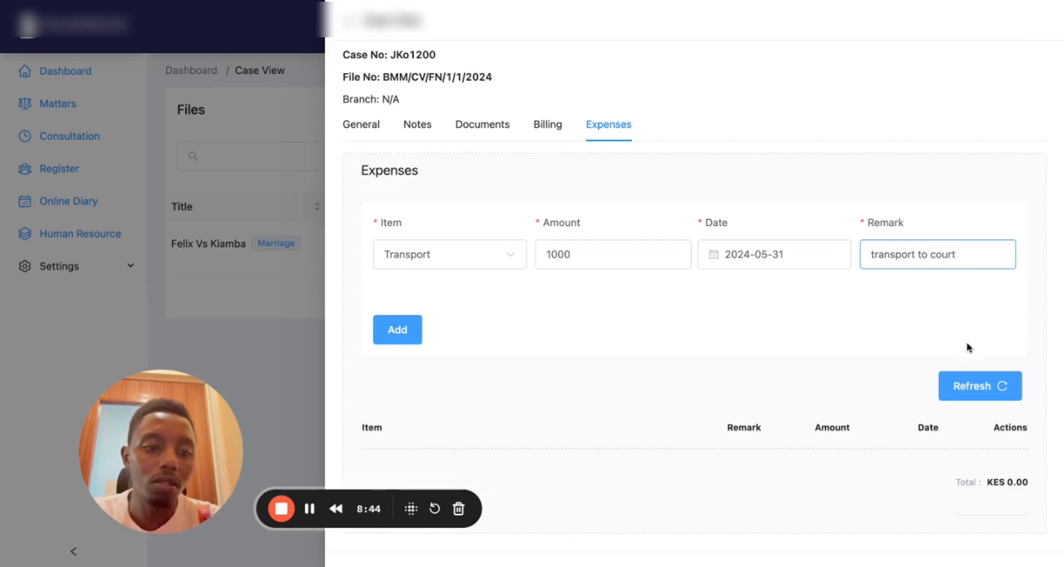
{"action": "left_click", "coordinate": [408, 340]}
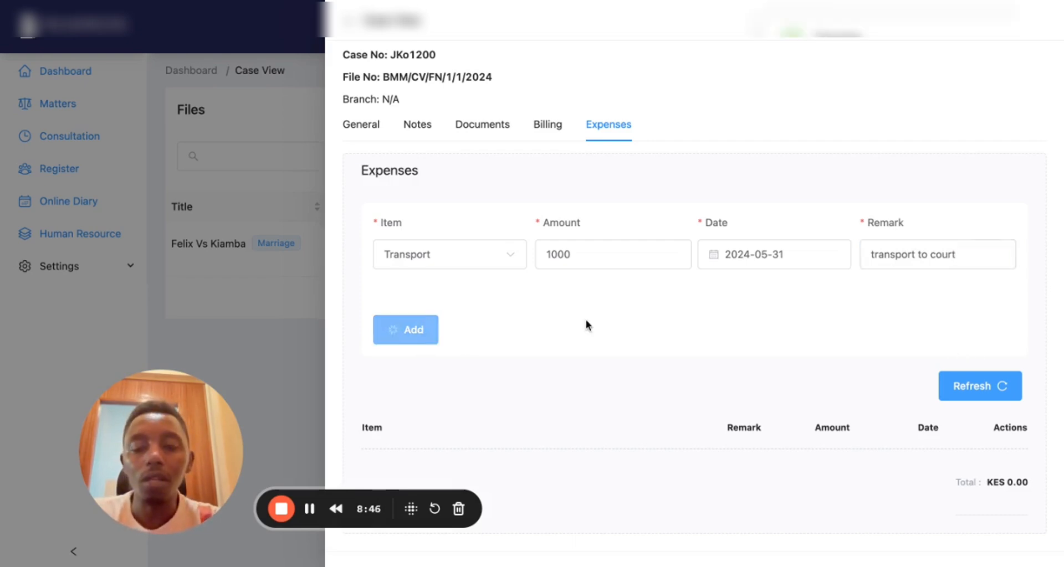
{"action": "scroll", "coordinate": [563, 362], "scroll_direction": "down", "scroll_amount": 1}
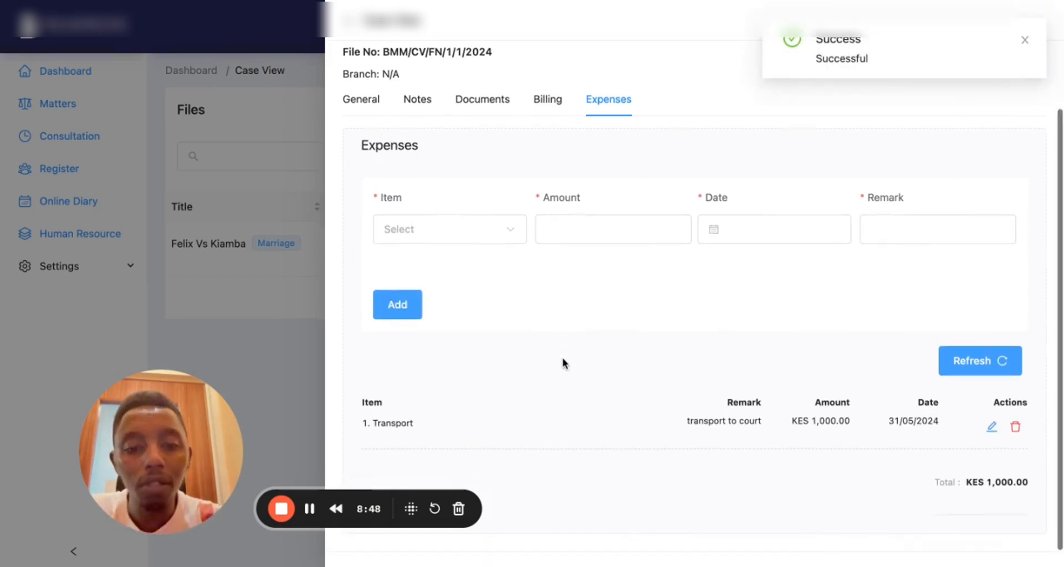
Review the case's invoice, expenses and uploaded documents again
{"action": "left_click", "coordinate": [550, 108]}
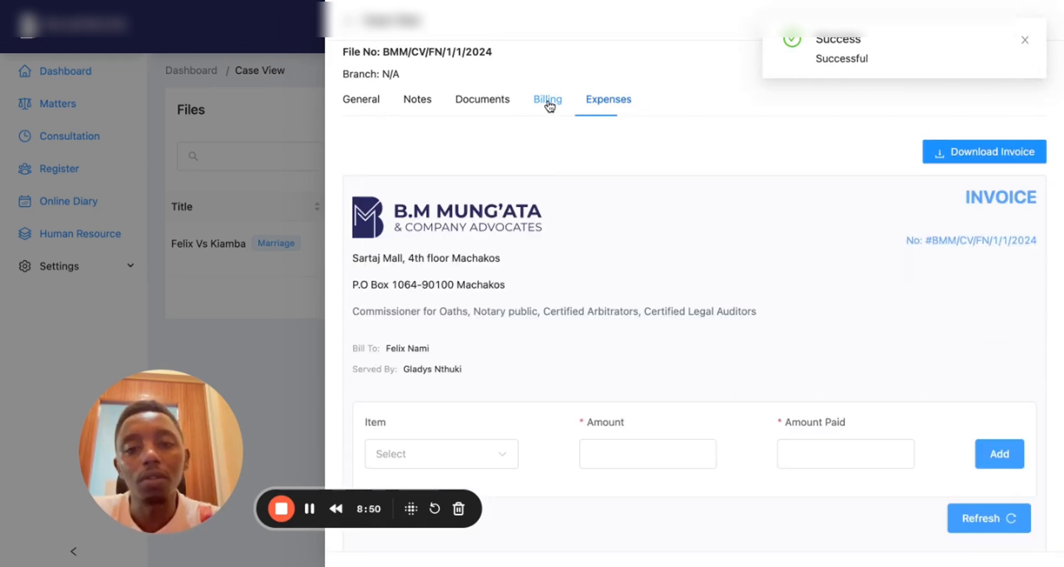
{"action": "scroll", "coordinate": [611, 294], "scroll_direction": "down", "scroll_amount": 5}
{"action": "scroll", "coordinate": [565, 294], "scroll_direction": "up", "scroll_amount": 2}
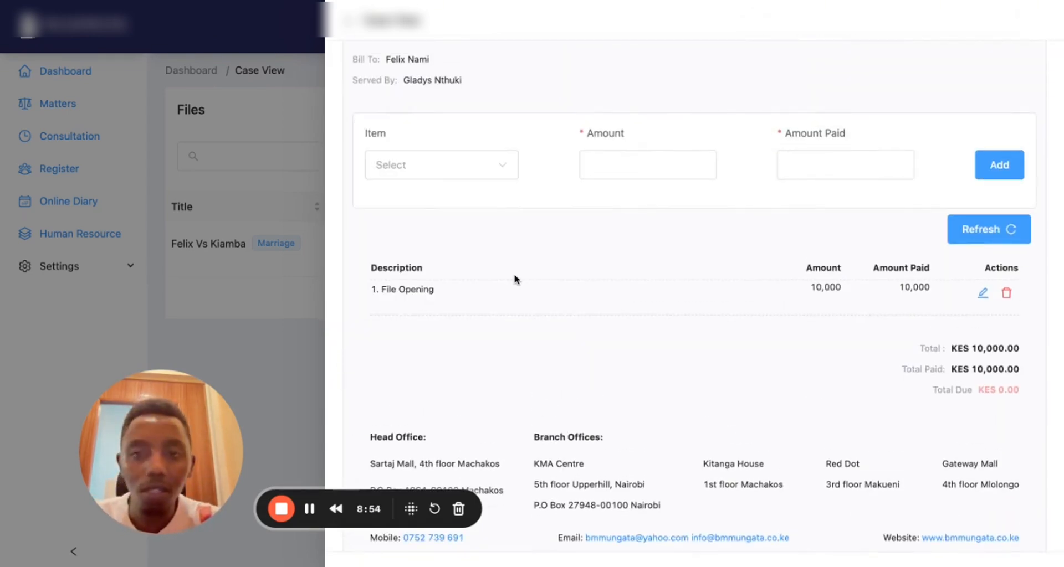
{"action": "scroll", "coordinate": [516, 280], "scroll_direction": "up", "scroll_amount": 1}
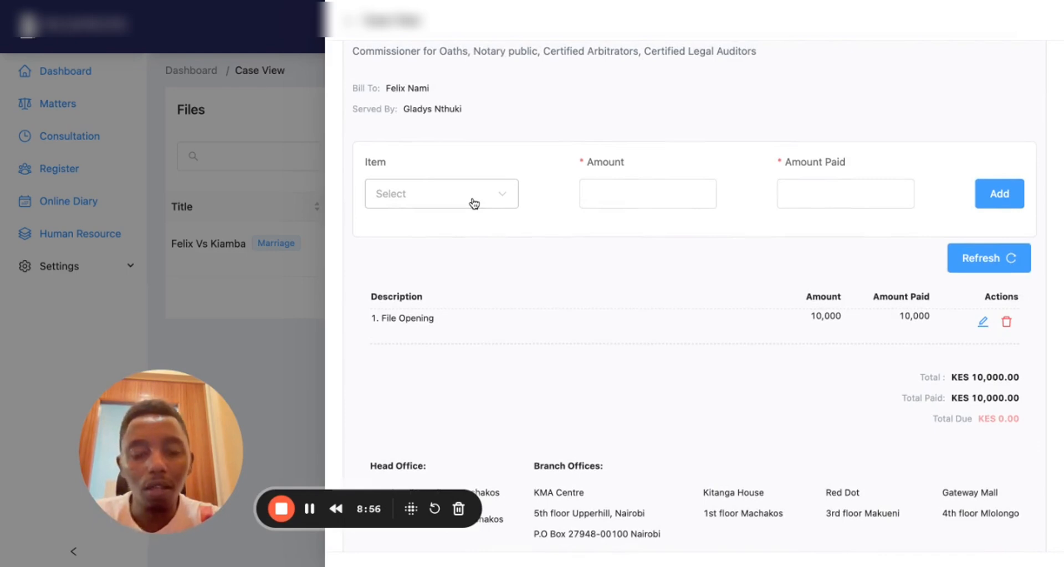
{"action": "scroll", "coordinate": [500, 321], "scroll_direction": "up", "scroll_amount": 10}
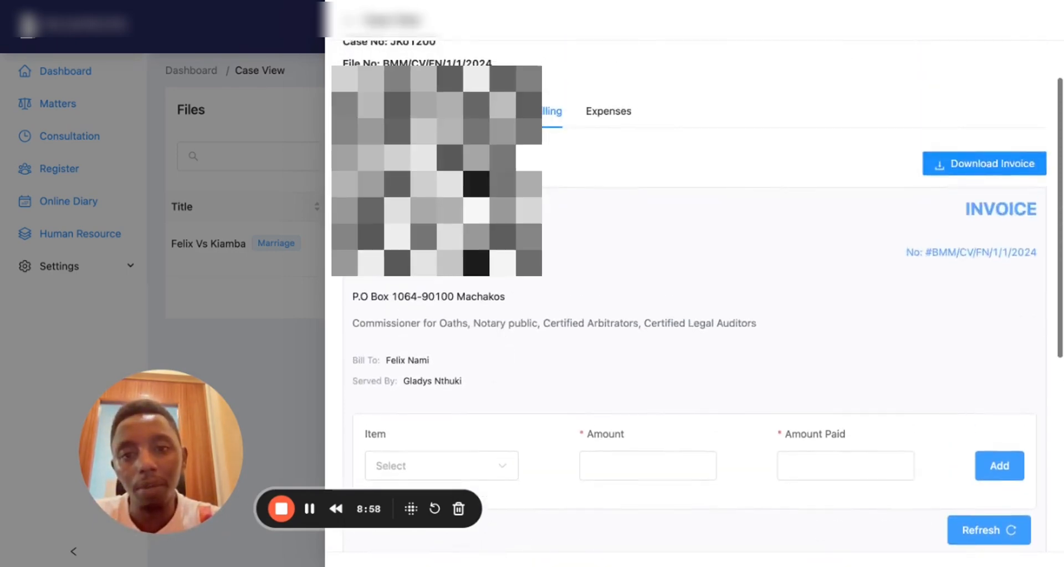
{"action": "left_click", "coordinate": [595, 123]}
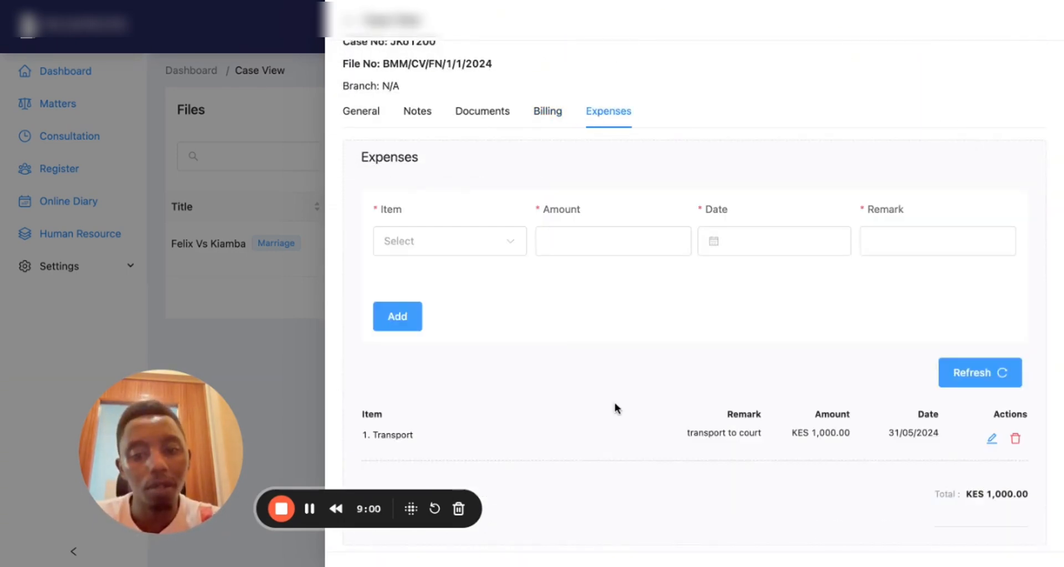
{"action": "left_click", "coordinate": [500, 113]}
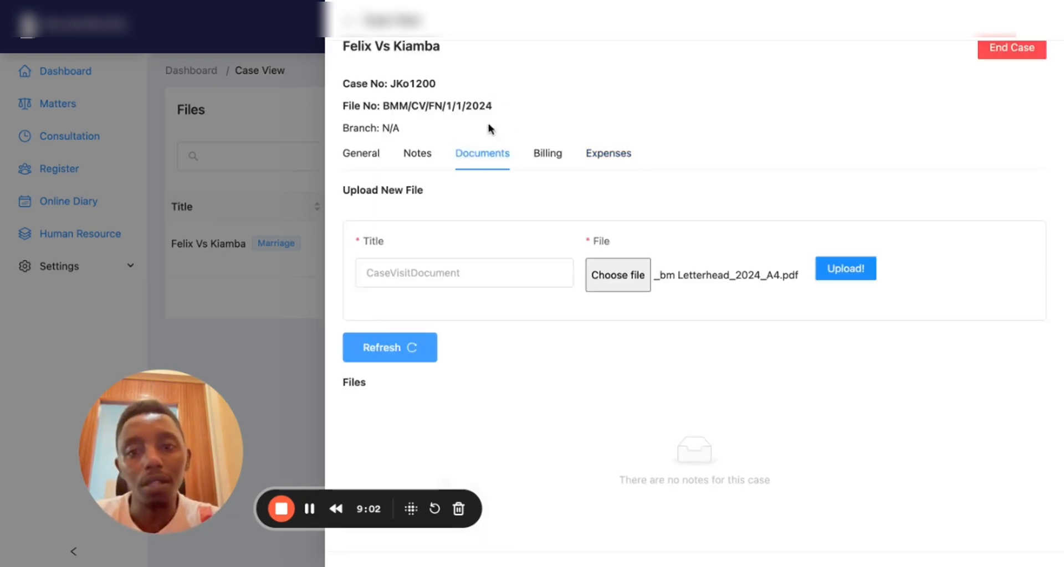
Open the saved opening note for editing, then return to General case details
{"action": "left_click", "coordinate": [415, 155]}
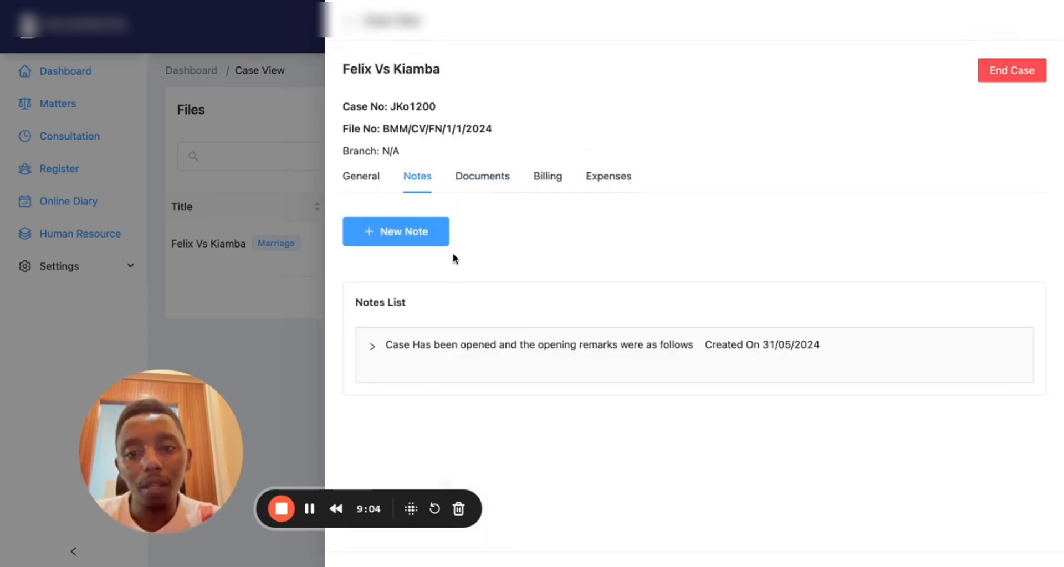
{"action": "left_click", "coordinate": [408, 347]}
{"action": "left_click", "coordinate": [380, 441]}
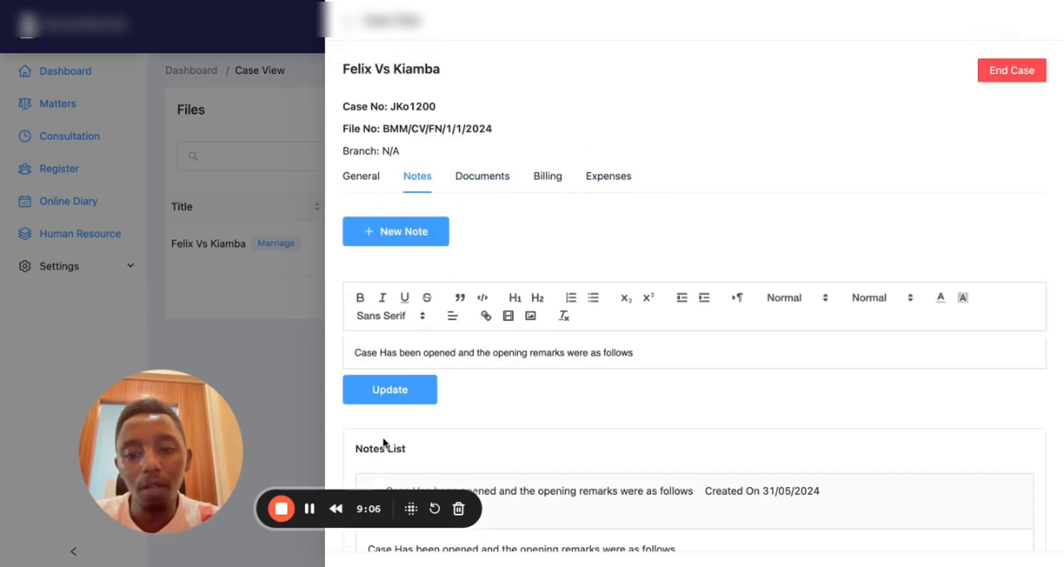
{"action": "scroll", "coordinate": [566, 353], "scroll_direction": "down", "scroll_amount": 2}
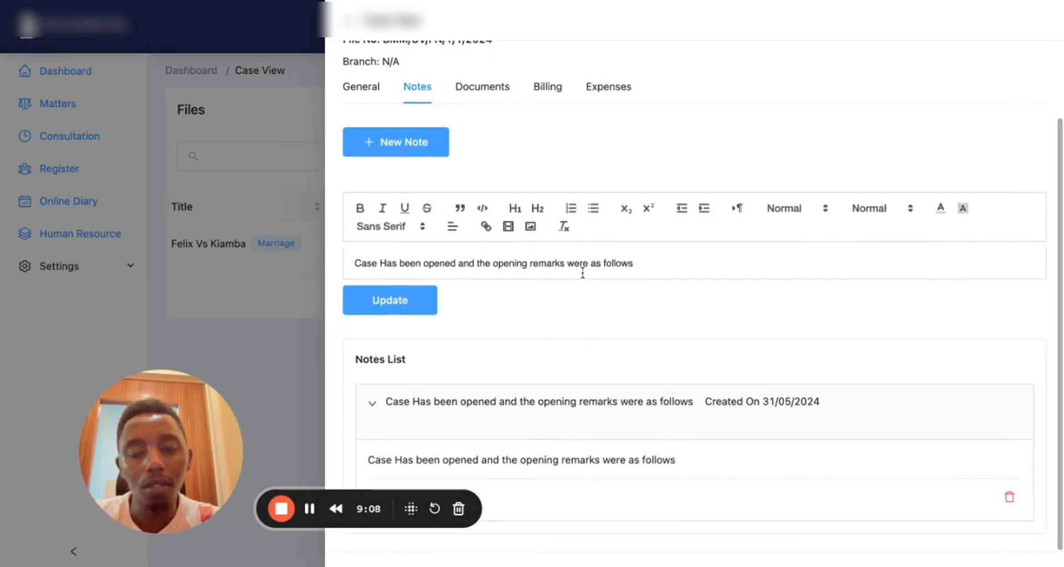
{"action": "scroll", "coordinate": [574, 288], "scroll_direction": "up", "scroll_amount": 2}
{"action": "left_click", "coordinate": [363, 179]}
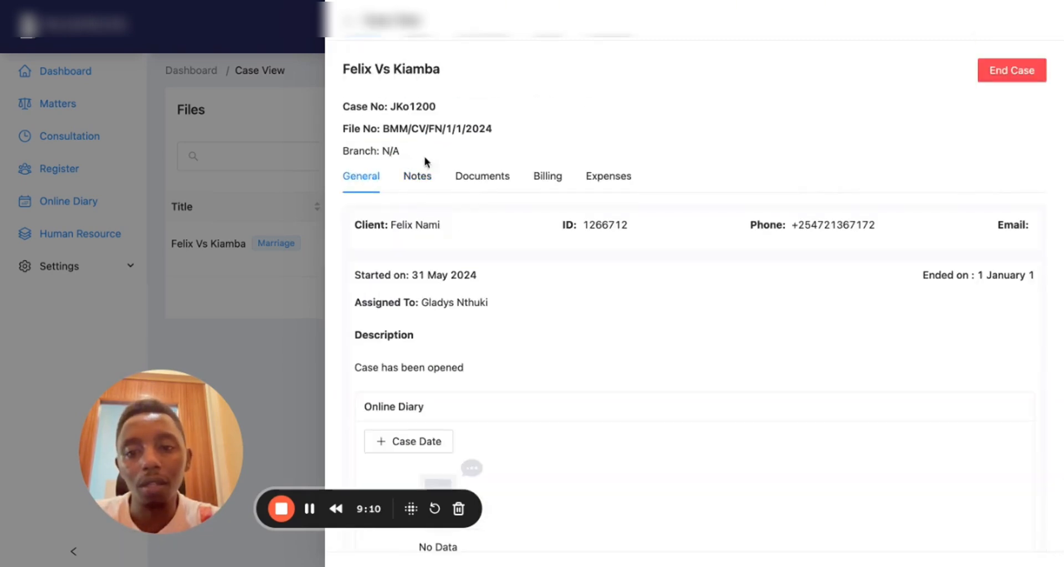
{"action": "scroll", "coordinate": [660, 161], "scroll_direction": "down", "scroll_amount": 2}
{"action": "scroll", "coordinate": [661, 161], "scroll_direction": "down", "scroll_amount": 1}
Create a 2024-06-03 case date: Court Attendance, assigned to admin, described 'Attend court'
{"action": "left_click", "coordinate": [404, 309]}
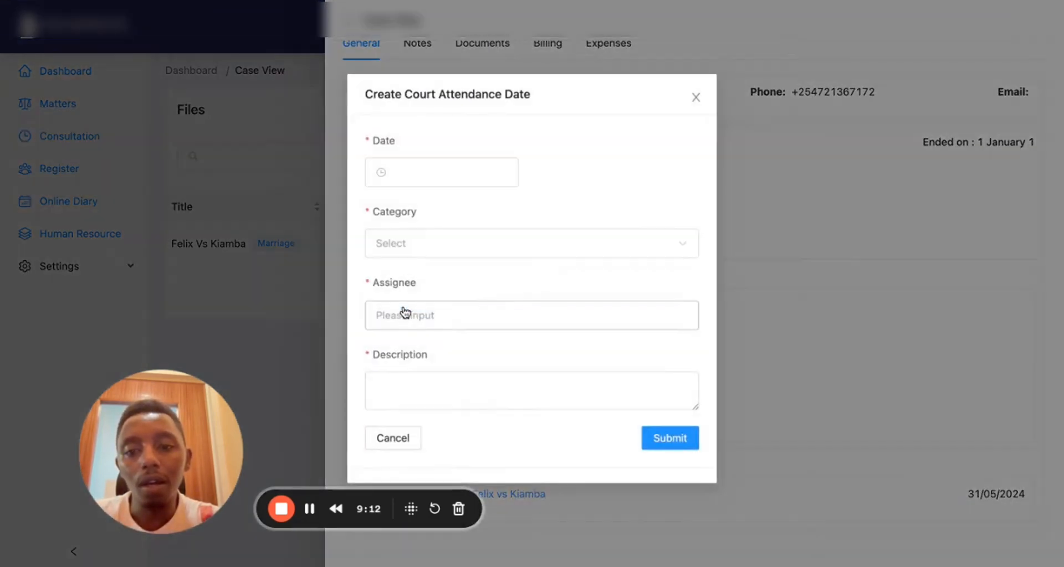
{"action": "left_click", "coordinate": [460, 173]}
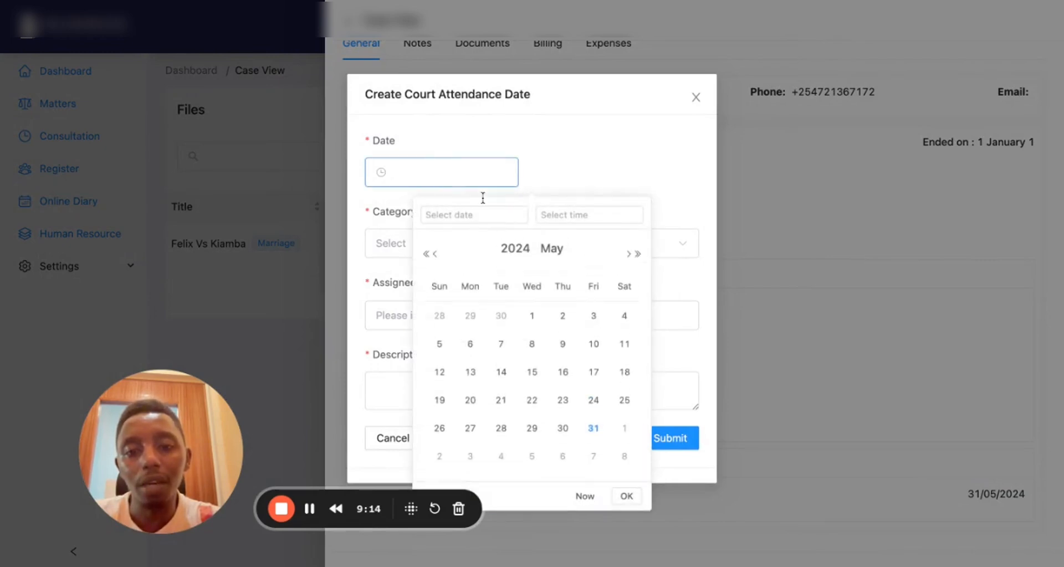
{"action": "left_click", "coordinate": [482, 461]}
{"action": "left_click", "coordinate": [626, 494]}
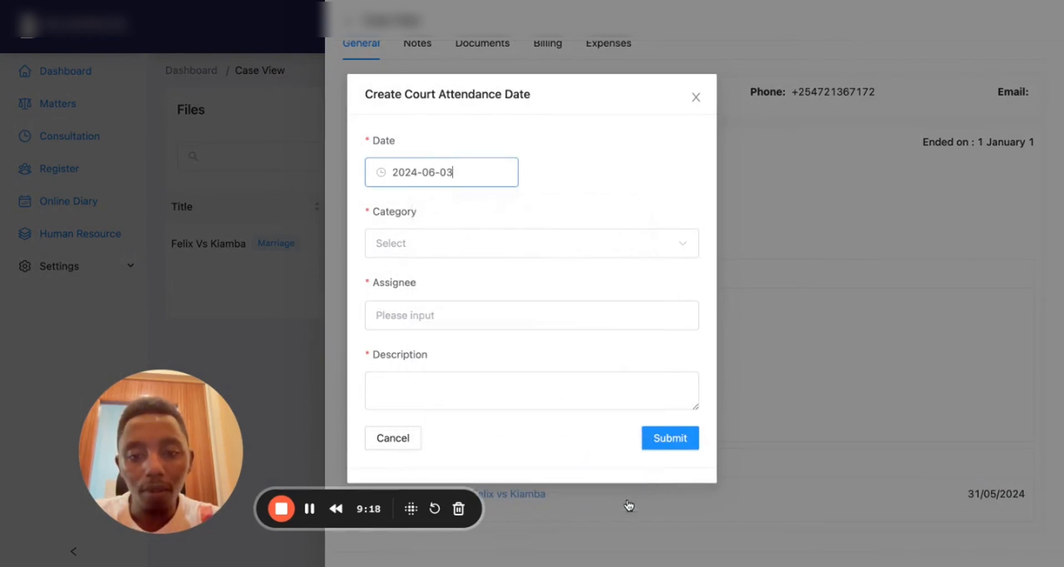
{"action": "left_click", "coordinate": [439, 244]}
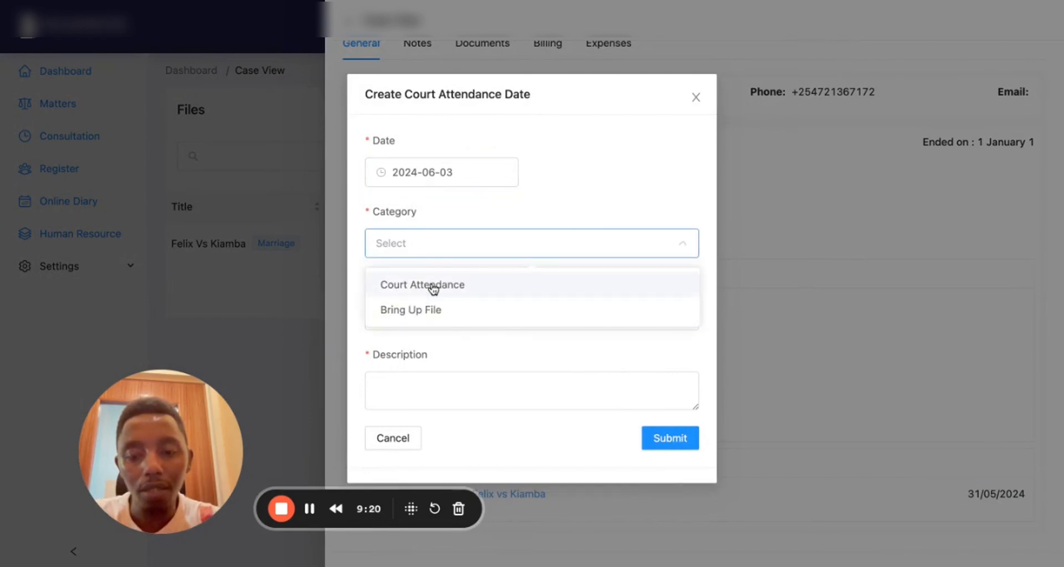
{"action": "left_click", "coordinate": [433, 286]}
{"action": "left_click", "coordinate": [435, 311]}
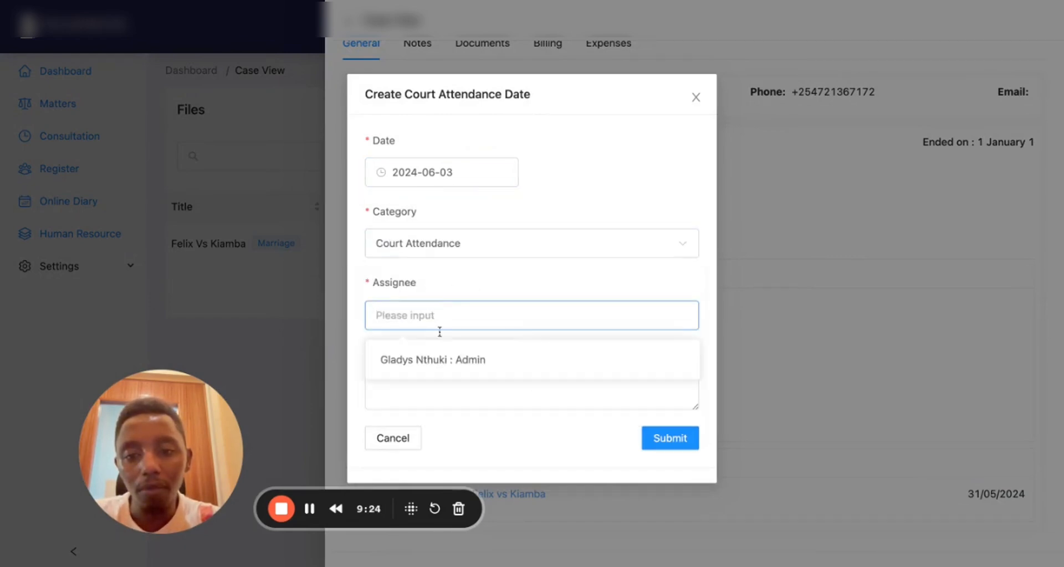
{"action": "left_click", "coordinate": [439, 367]}
{"action": "left_click", "coordinate": [433, 392]}
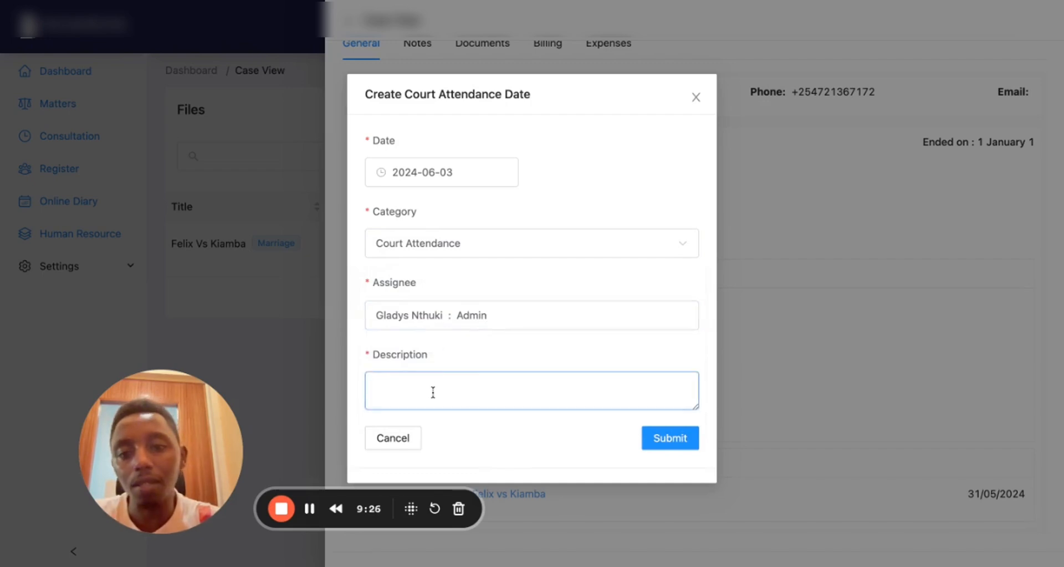
{"action": "type", "text": "At"}
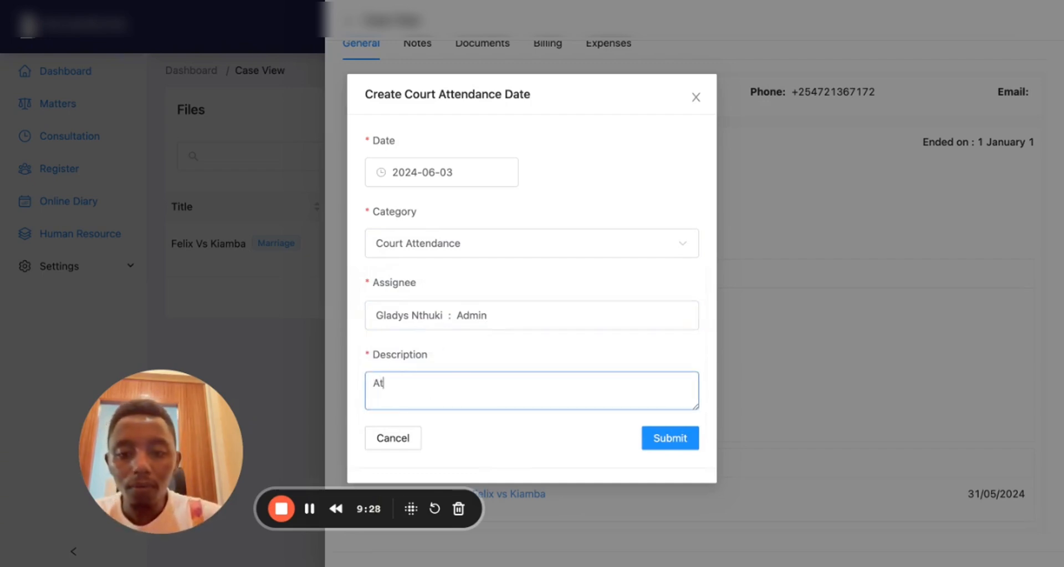
{"action": "type", "text": "tend courry"}
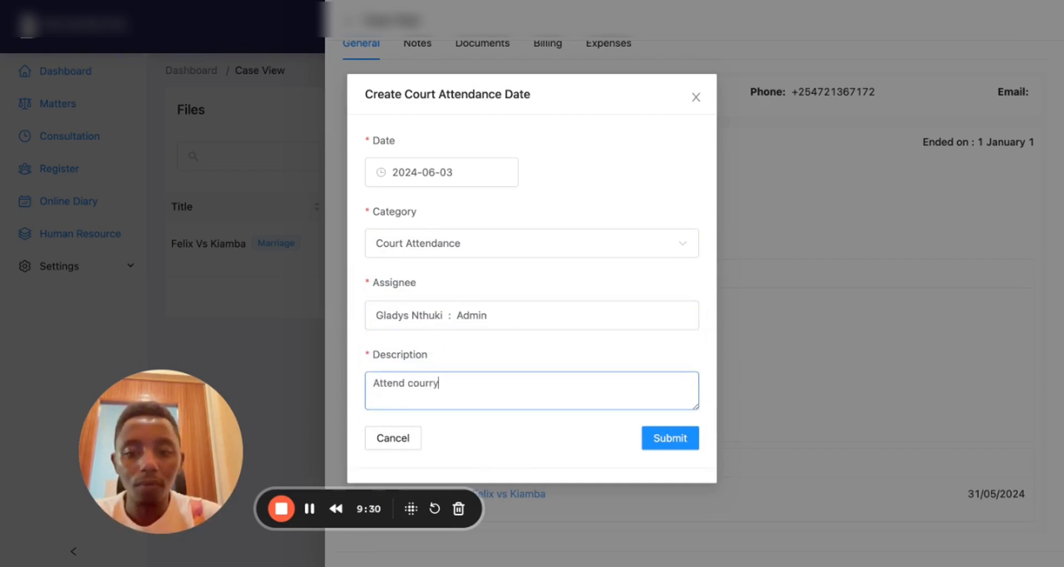
{"action": "left_click", "coordinate": [670, 438]}
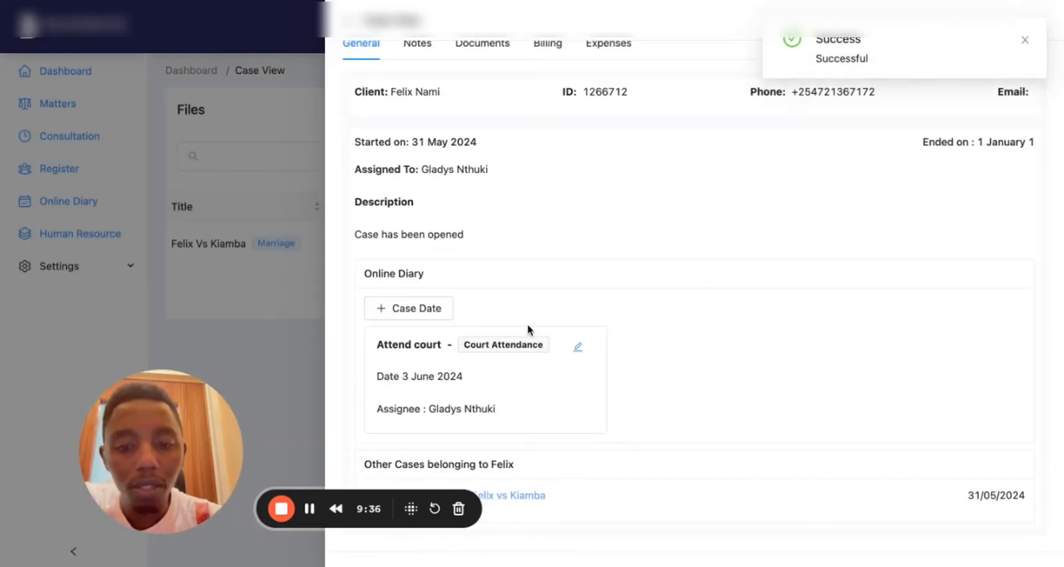
Close the case and check the new 3 June 2024 entry in the Online Diary
{"action": "scroll", "coordinate": [494, 294], "scroll_direction": "up", "scroll_amount": 3}
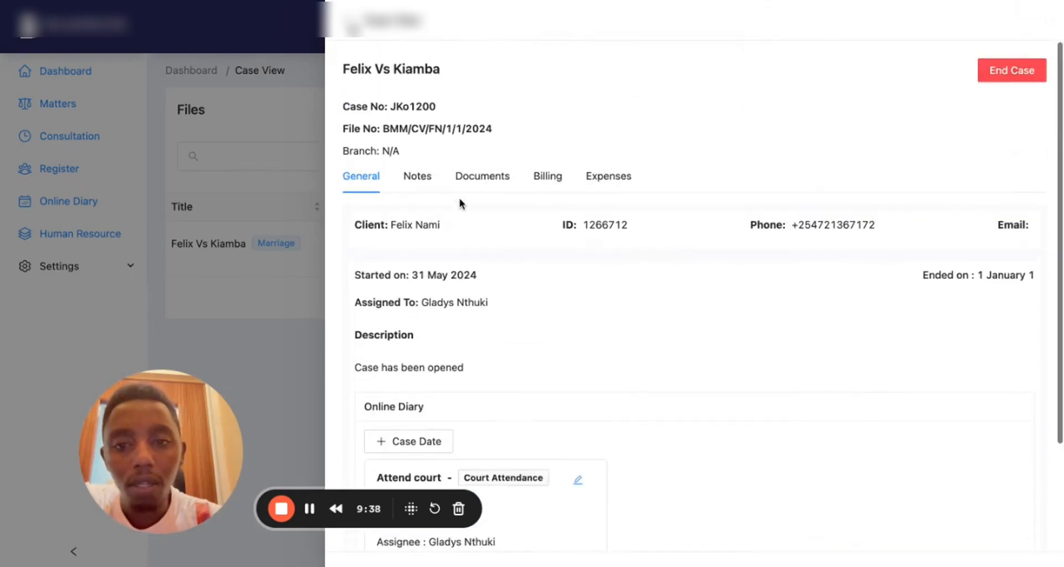
{"action": "left_click", "coordinate": [352, 28]}
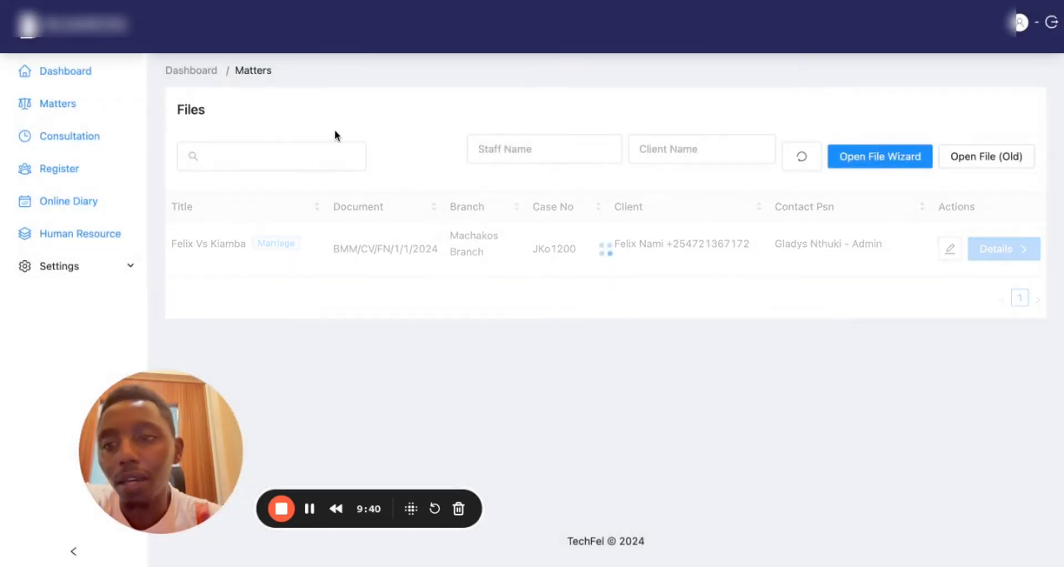
{"action": "left_click", "coordinate": [69, 202]}
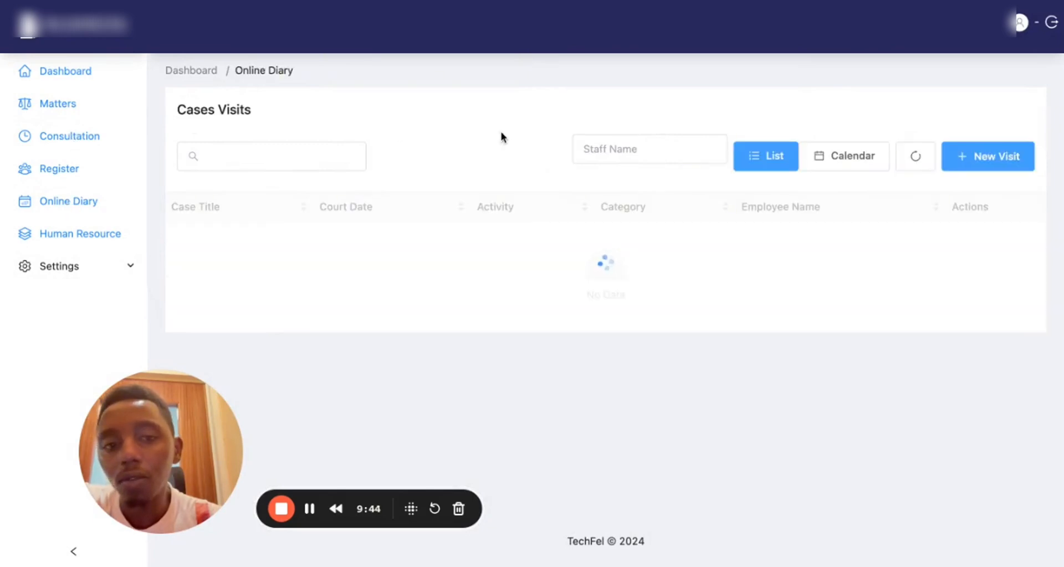
{"action": "left_click_drag", "start_coordinate": [429, 248], "coordinate": [170, 235]}
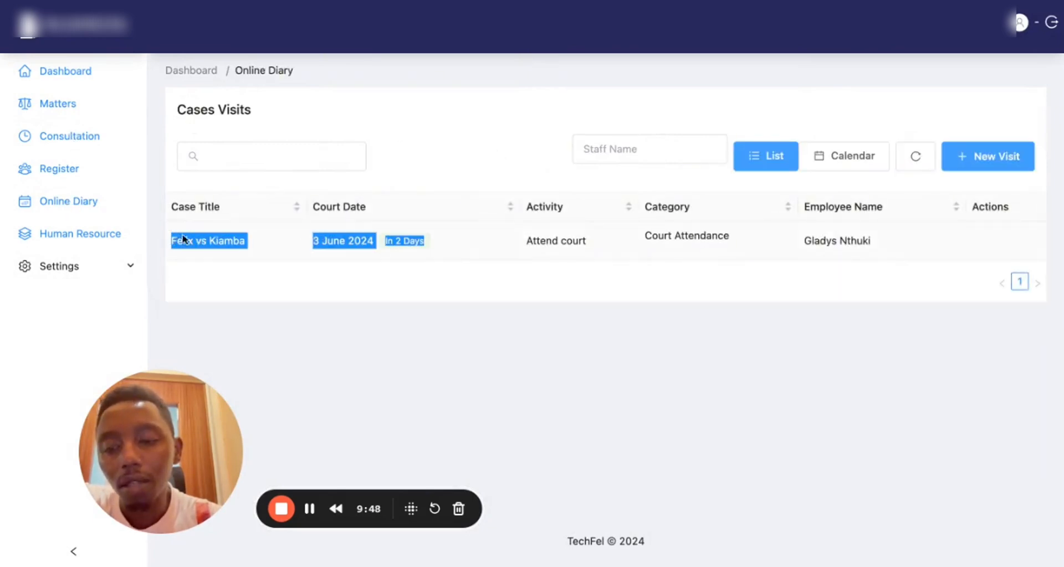
{"action": "left_click", "coordinate": [277, 247]}
{"action": "left_click_drag", "start_coordinate": [314, 240], "coordinate": [375, 237]}
{"action": "left_click", "coordinate": [374, 238]}
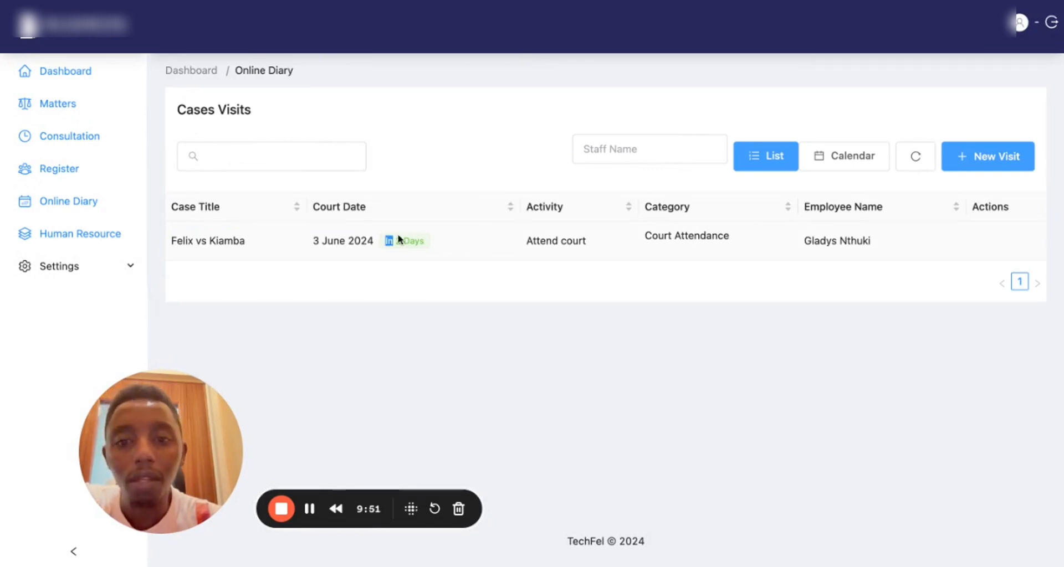
Switch the diary to the month calendar and inspect the 3 June 'Attend court' entry
{"action": "left_click", "coordinate": [830, 165]}
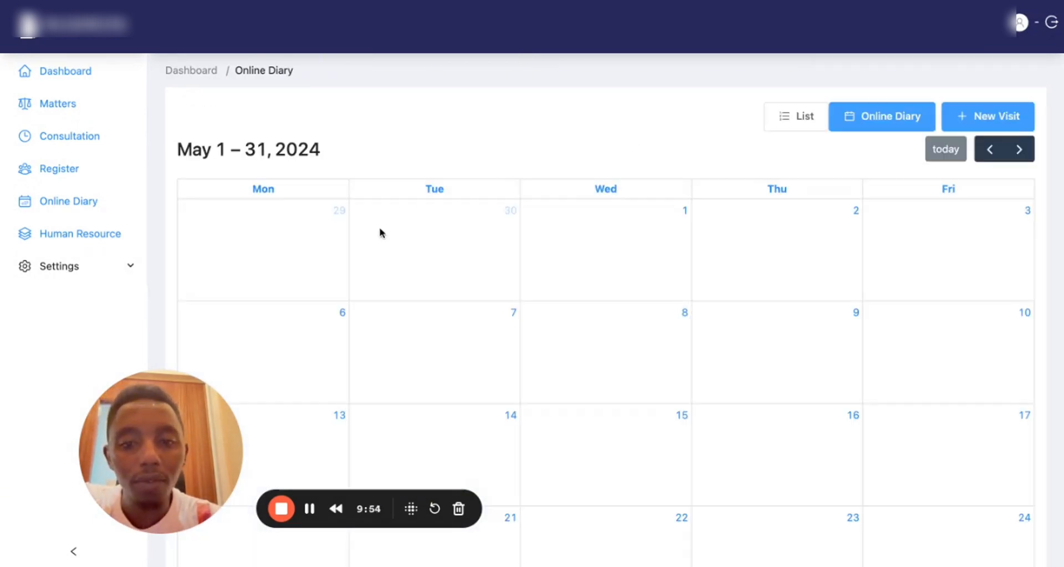
{"action": "scroll", "coordinate": [375, 335], "scroll_direction": "down", "scroll_amount": 6}
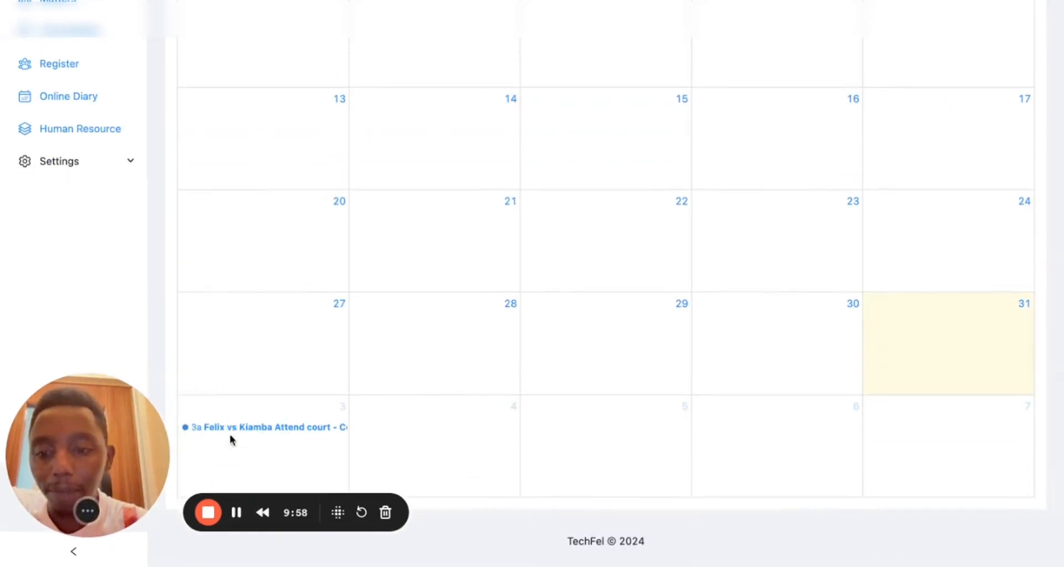
{"action": "left_click", "coordinate": [332, 421]}
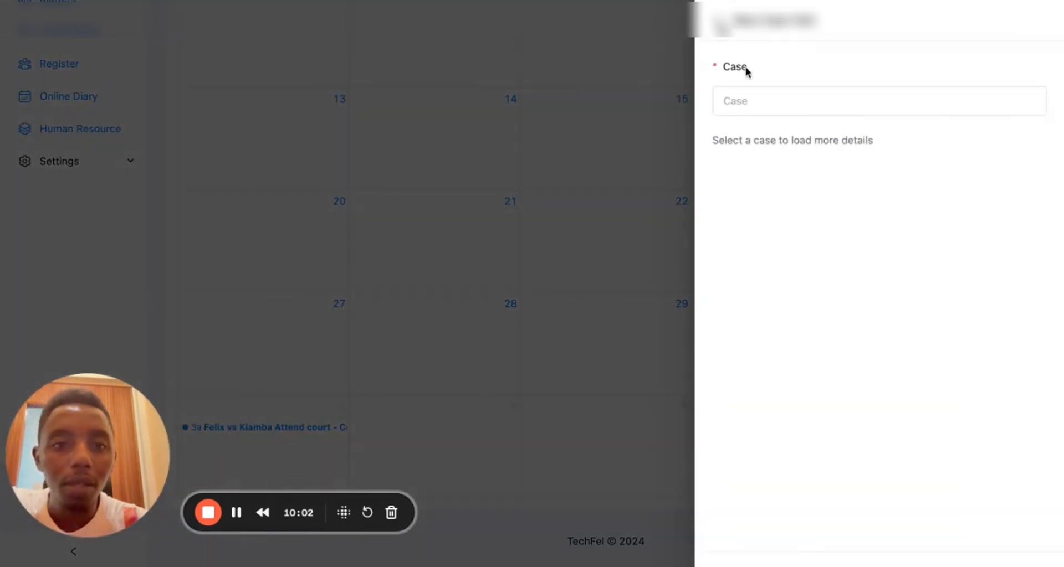
{"action": "left_click", "coordinate": [717, 21]}
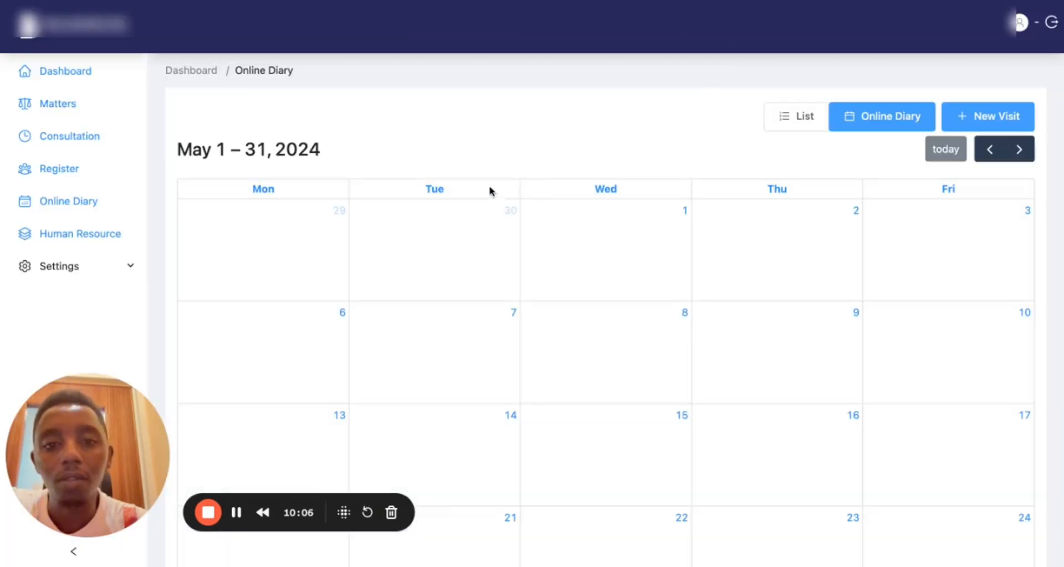
{"action": "scroll", "coordinate": [829, 162], "scroll_direction": "down", "scroll_amount": 4}
{"action": "scroll", "coordinate": [715, 218], "scroll_direction": "down", "scroll_amount": 2}
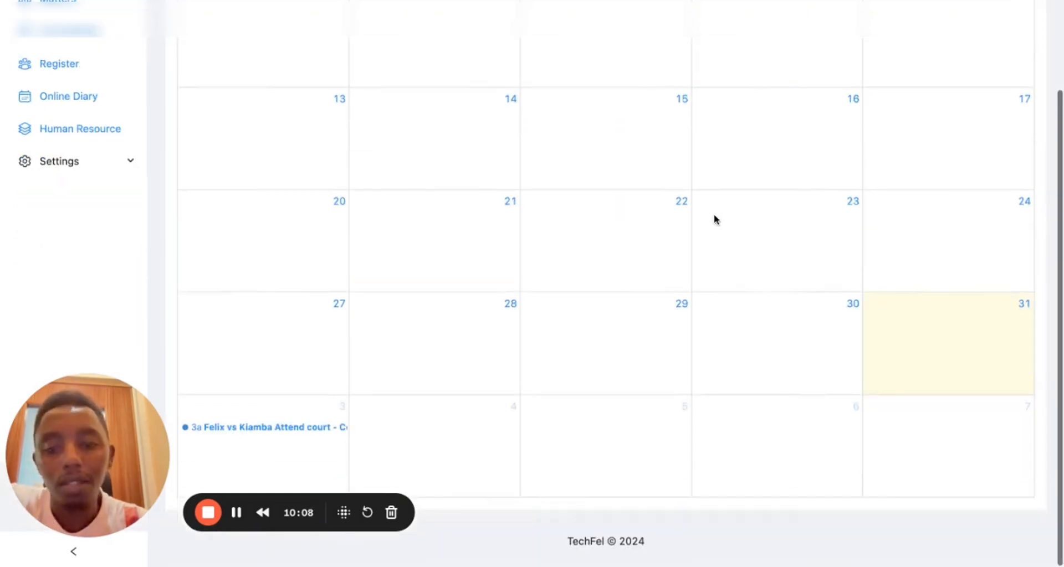
{"action": "left_click", "coordinate": [238, 430]}
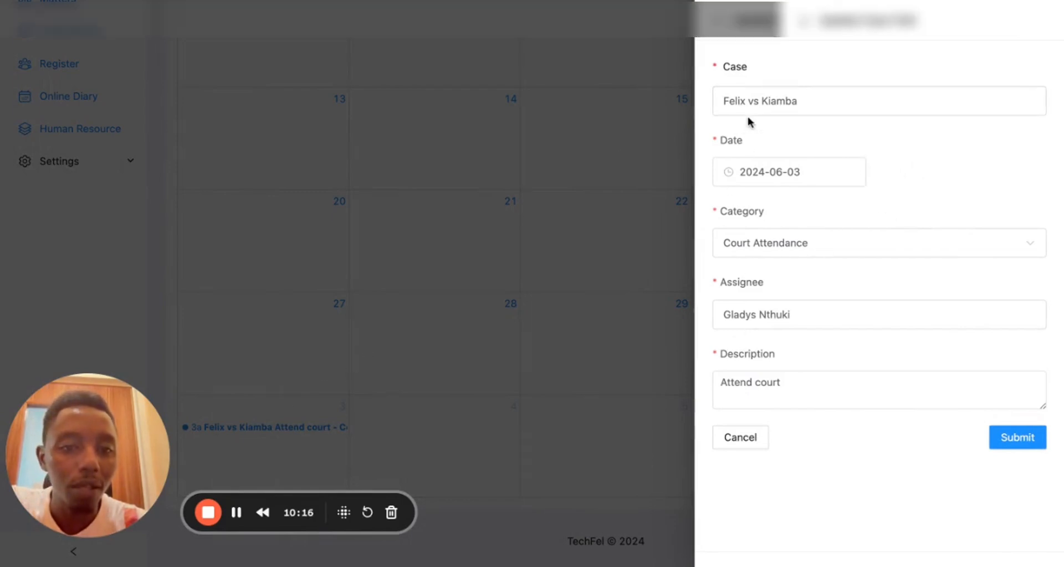
{"action": "left_click", "coordinate": [719, 21]}
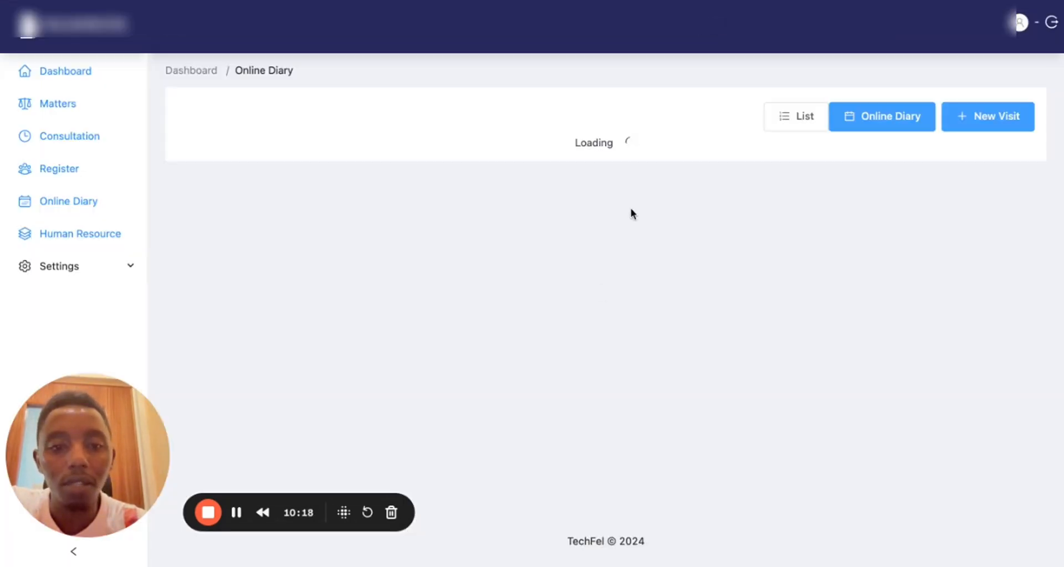
Start a new diary visit on 5 June
{"action": "scroll", "coordinate": [660, 282], "scroll_direction": "down", "scroll_amount": 4}
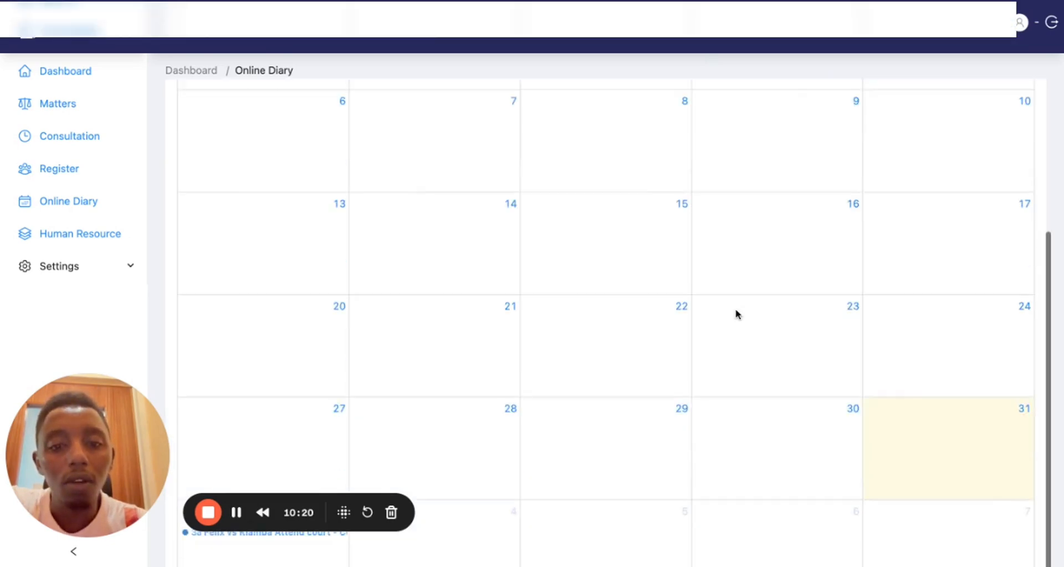
{"action": "scroll", "coordinate": [703, 387], "scroll_direction": "down", "scroll_amount": 2}
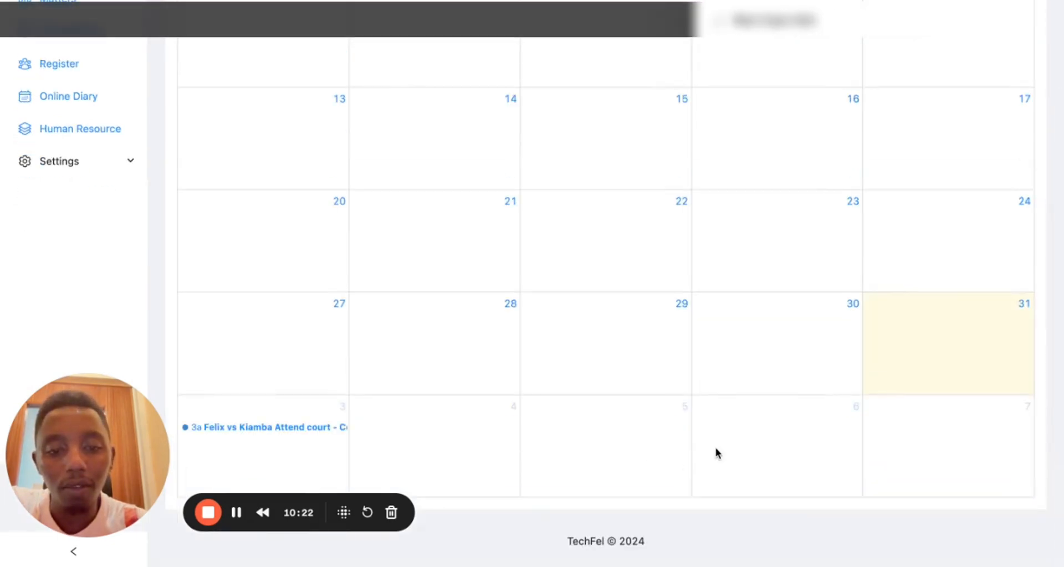
{"action": "left_click", "coordinate": [643, 438]}
Submit a 5 June Felix vs Kiamba Court Attendance visit for admin, described 'Second hearing'
{"action": "left_click", "coordinate": [773, 96]}
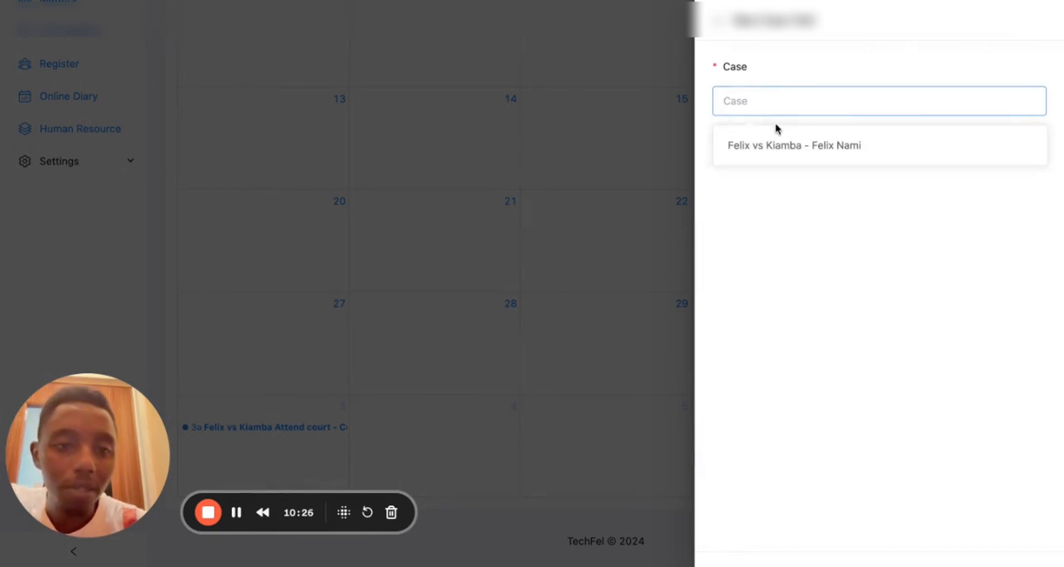
{"action": "left_click", "coordinate": [771, 146]}
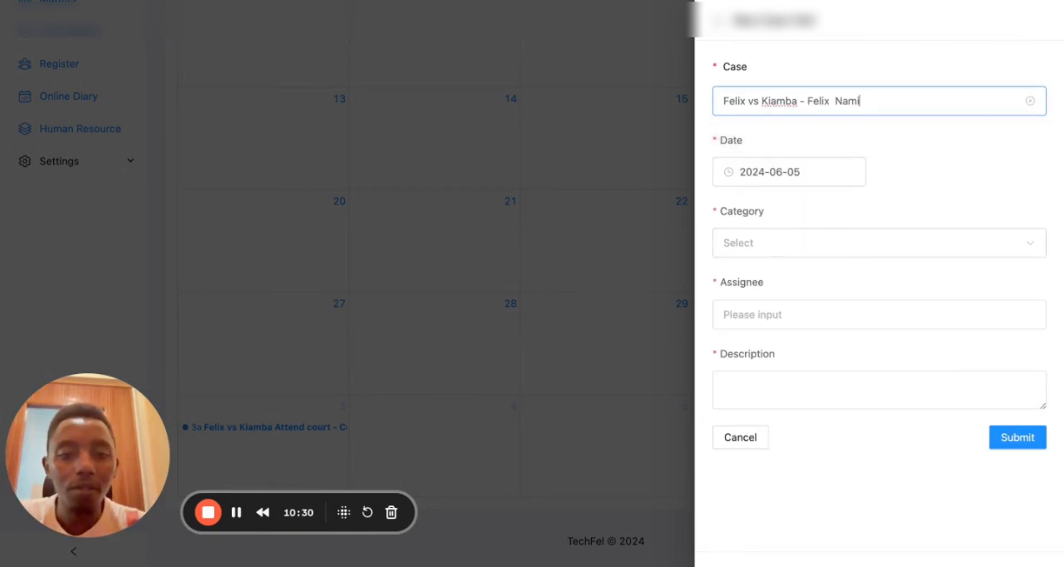
{"action": "left_click", "coordinate": [794, 244]}
{"action": "left_click", "coordinate": [771, 284]}
{"action": "left_click", "coordinate": [763, 323]}
{"action": "left_click", "coordinate": [767, 362]}
{"action": "left_click", "coordinate": [753, 384]}
{"action": "type", "text": "D"}
{"action": "key", "text": "BackSpace"}
{"action": "key", "text": "BackSpace"}
{"action": "type", "text": "Second hearing"}
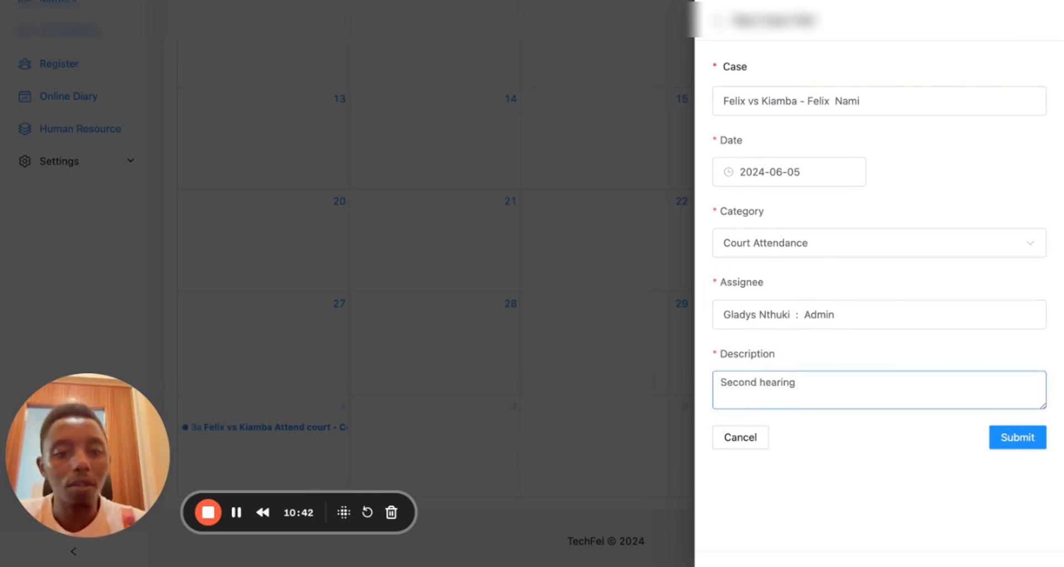
{"action": "left_click", "coordinate": [1014, 449]}
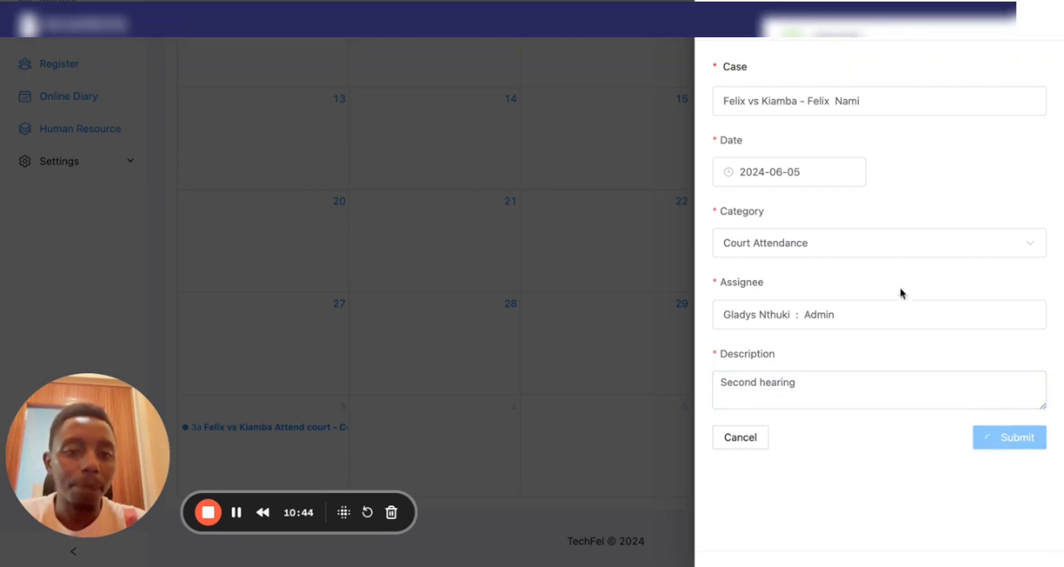
Show the Online Diary as a list with both Felix vs Kiamba hearing entries
{"action": "scroll", "coordinate": [509, 389], "scroll_direction": "down", "scroll_amount": 3}
{"action": "scroll", "coordinate": [509, 394], "scroll_direction": "down", "scroll_amount": 2}
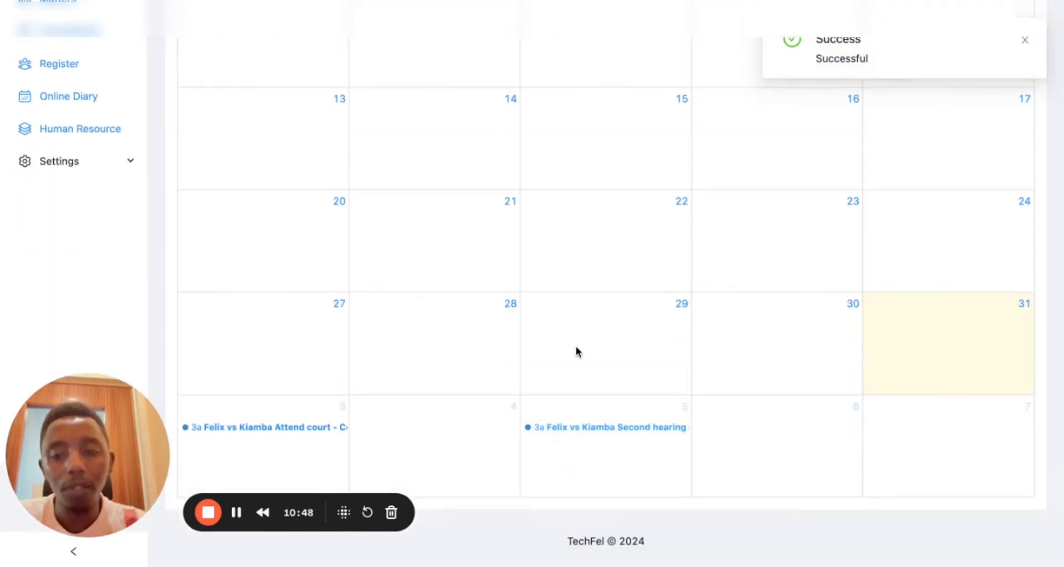
{"action": "scroll", "coordinate": [569, 265], "scroll_direction": "up", "scroll_amount": 6}
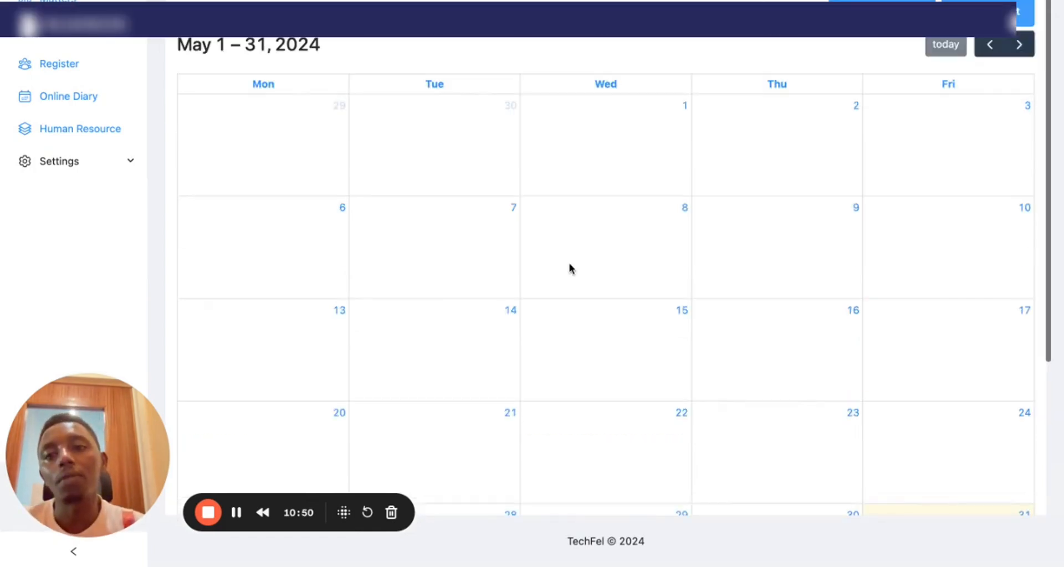
{"action": "left_click", "coordinate": [819, 129]}
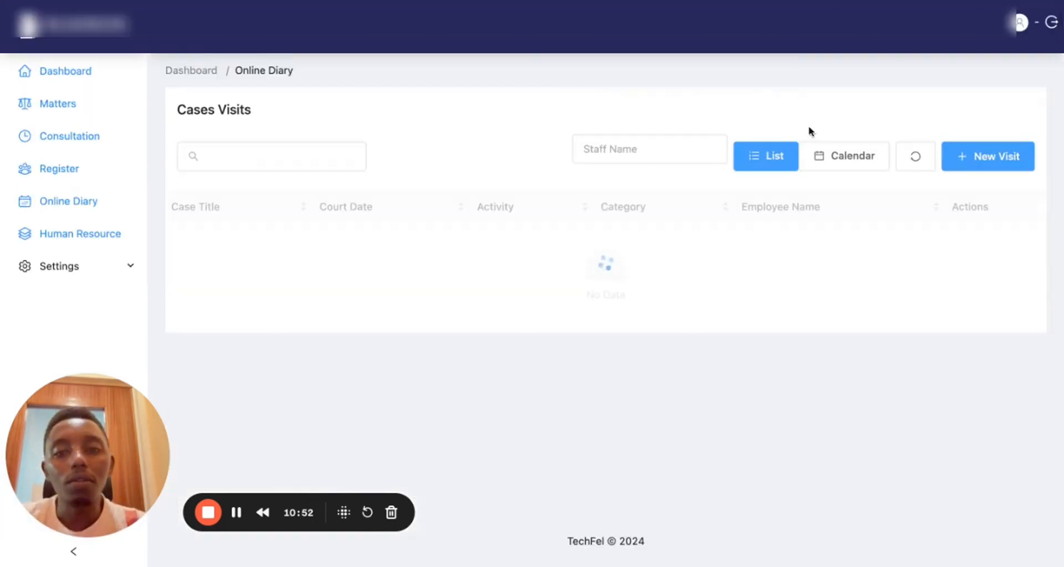
{"action": "left_click_drag", "start_coordinate": [335, 274], "coordinate": [182, 231]}
{"action": "left_click", "coordinate": [288, 249]}
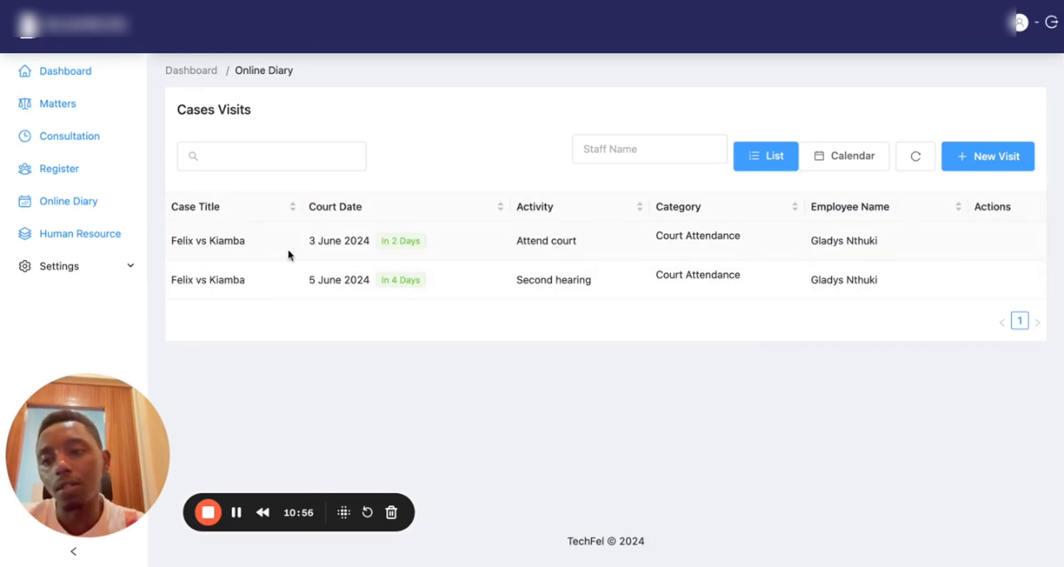
{"action": "left_click", "coordinate": [96, 134]}
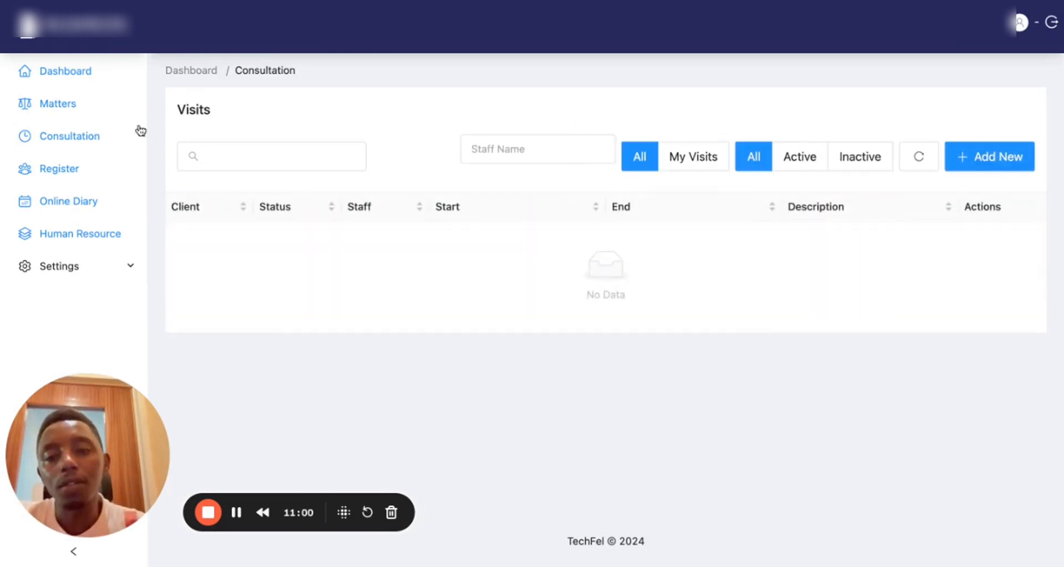
Filter the consultation visits to My Visits, staff member admin, and Inactive status
{"action": "left_click", "coordinate": [691, 163]}
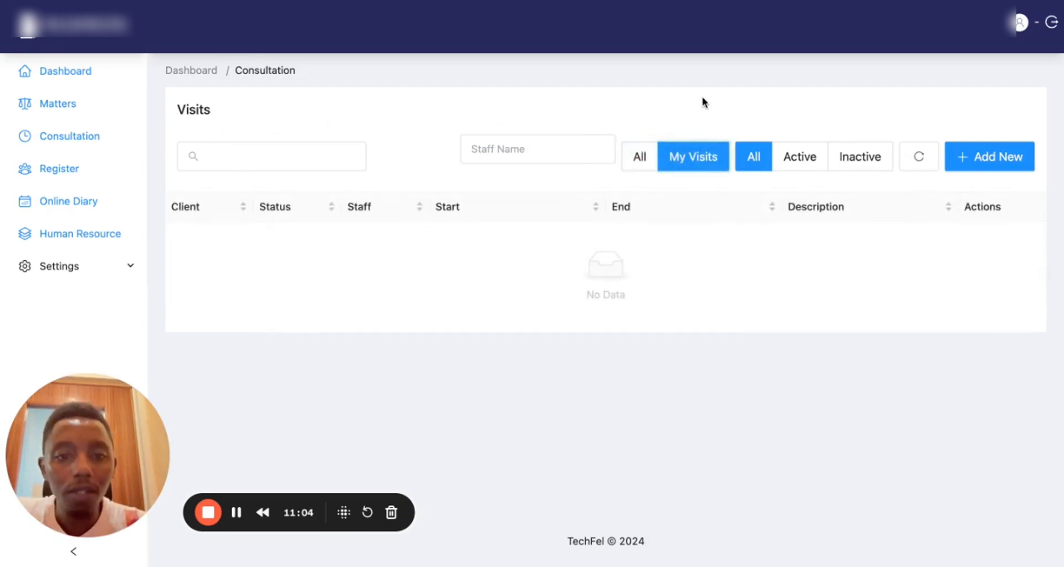
{"action": "left_click", "coordinate": [640, 156]}
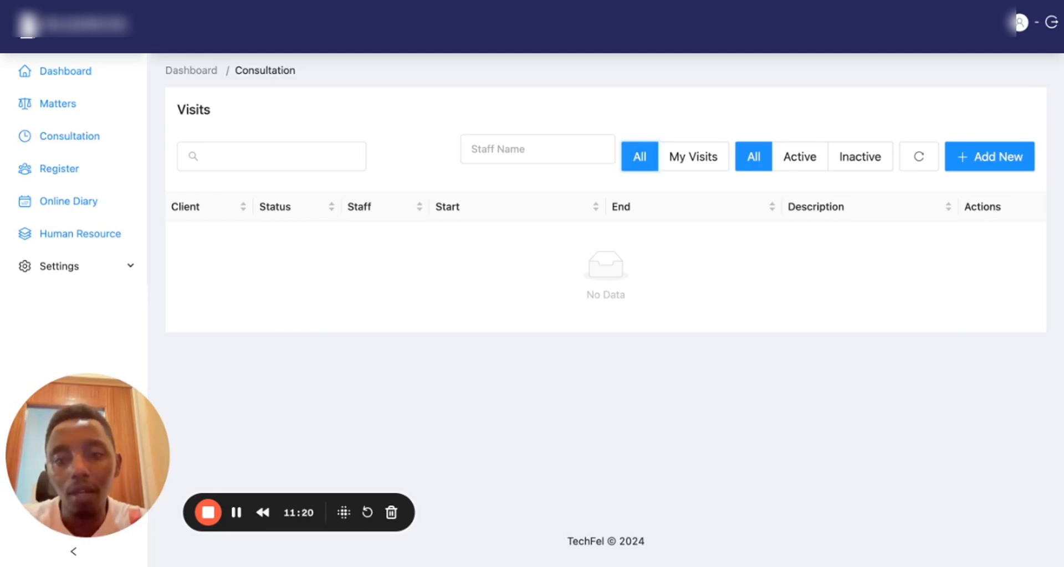
{"action": "left_click", "coordinate": [818, 164]}
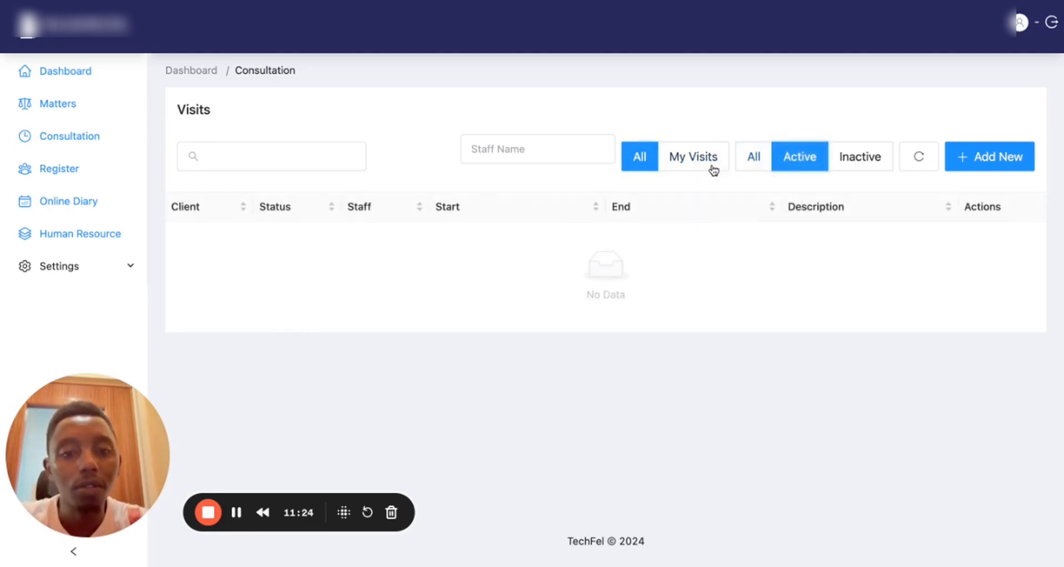
{"action": "left_click", "coordinate": [687, 167]}
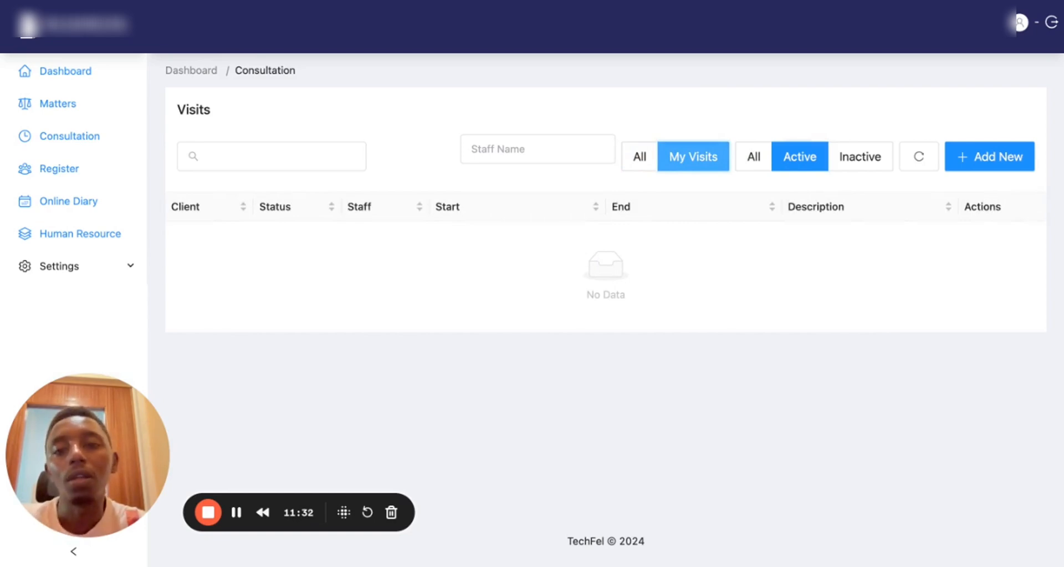
{"action": "left_click", "coordinate": [531, 159]}
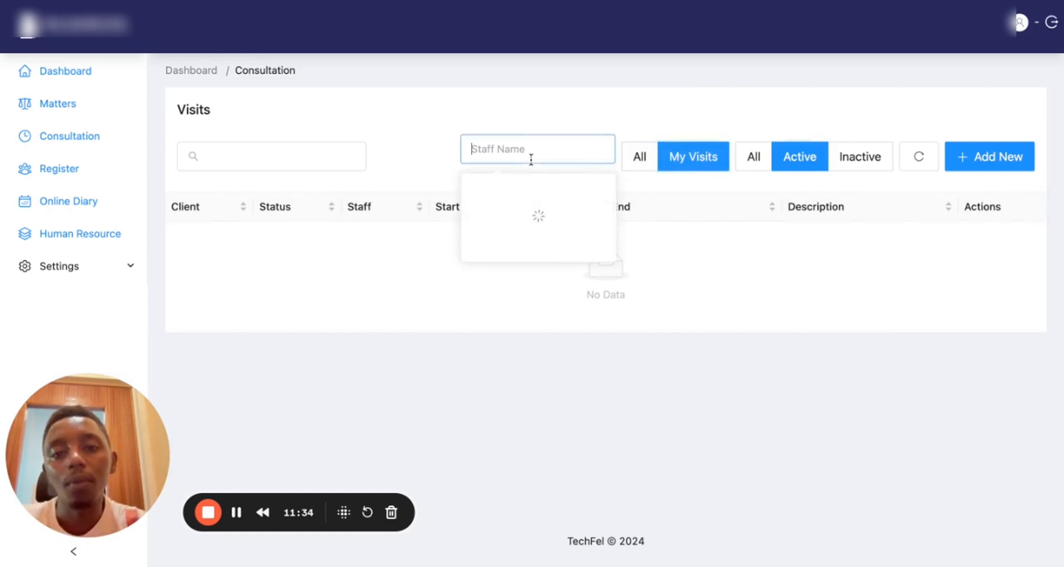
{"action": "left_click", "coordinate": [517, 191]}
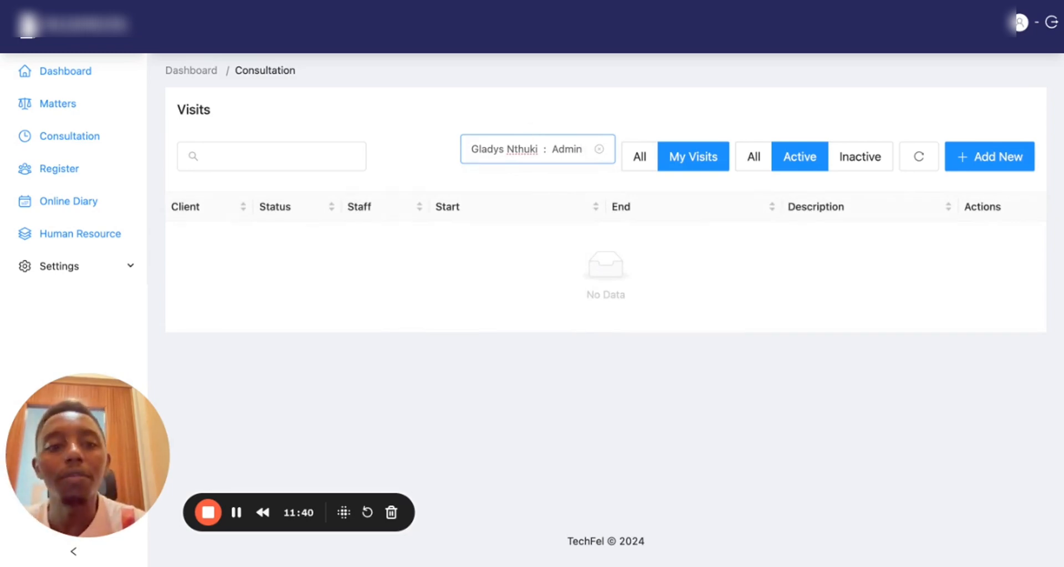
{"action": "left_click", "coordinate": [758, 162]}
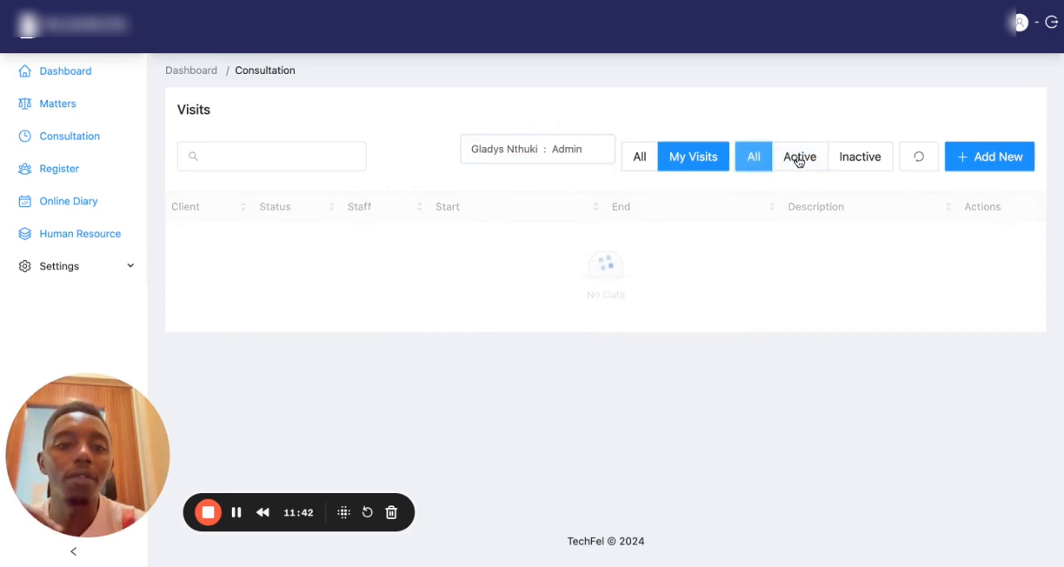
{"action": "left_click", "coordinate": [852, 159]}
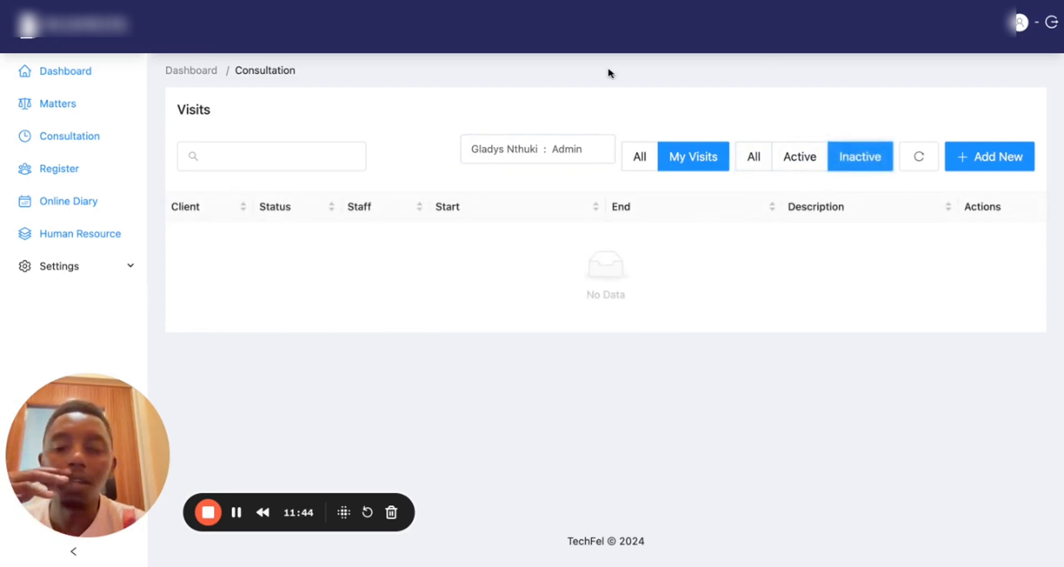
Start a fresh new consultation visit form and show its Purpose options
{"action": "left_click", "coordinate": [991, 164]}
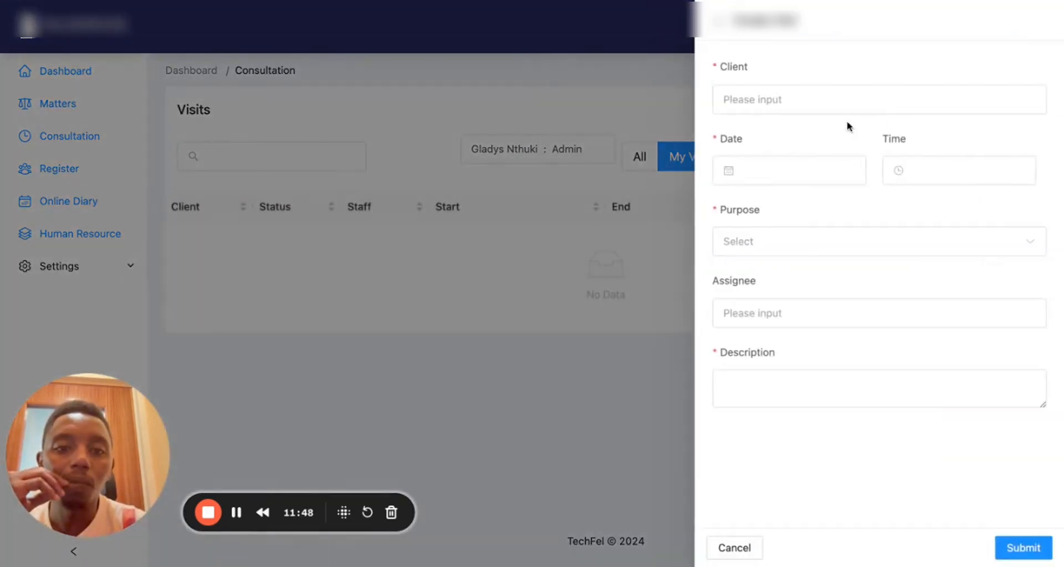
{"action": "left_click", "coordinate": [574, 117]}
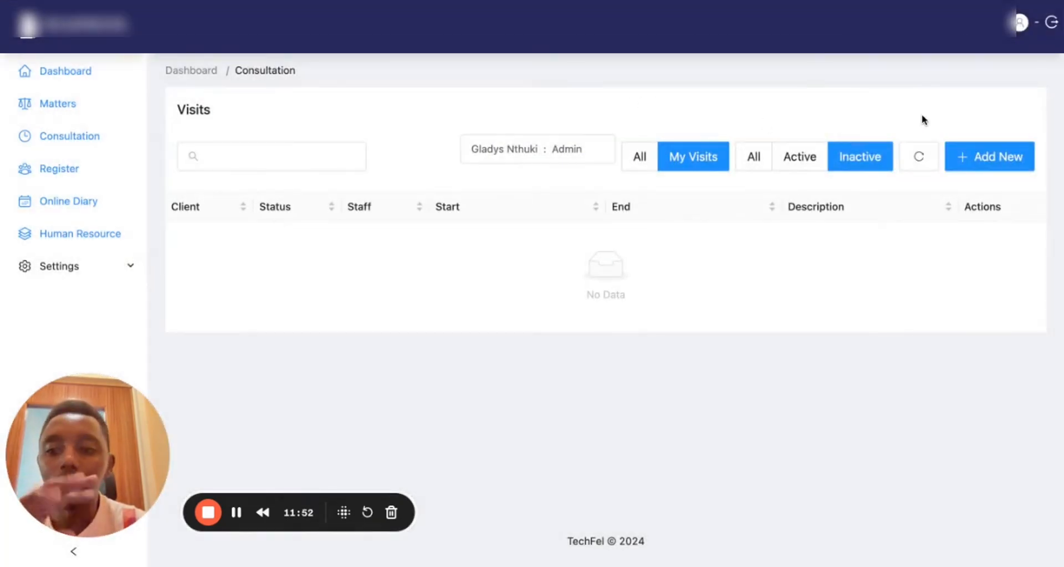
{"action": "left_click", "coordinate": [967, 163]}
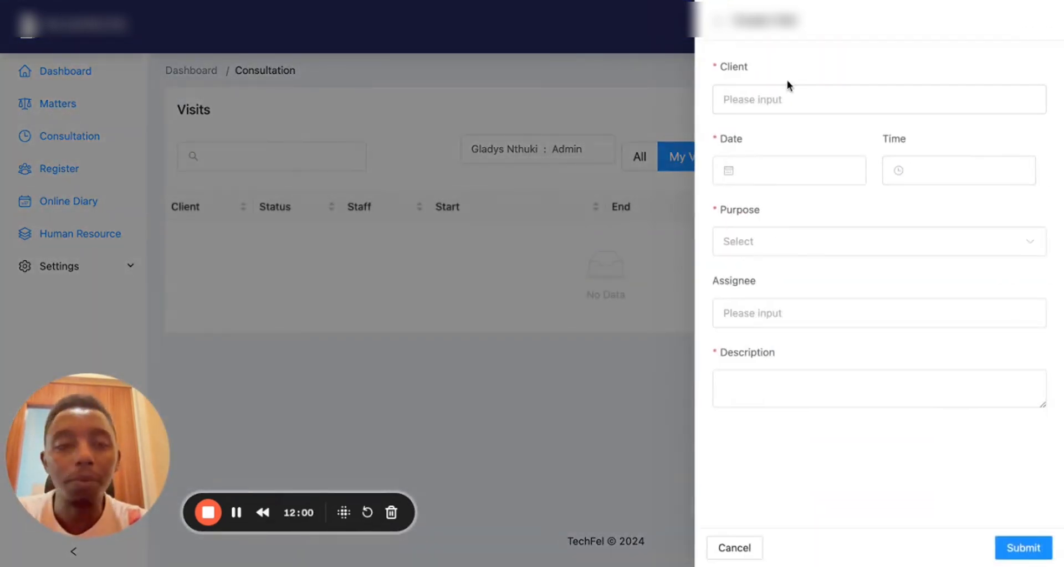
{"action": "left_click", "coordinate": [808, 251]}
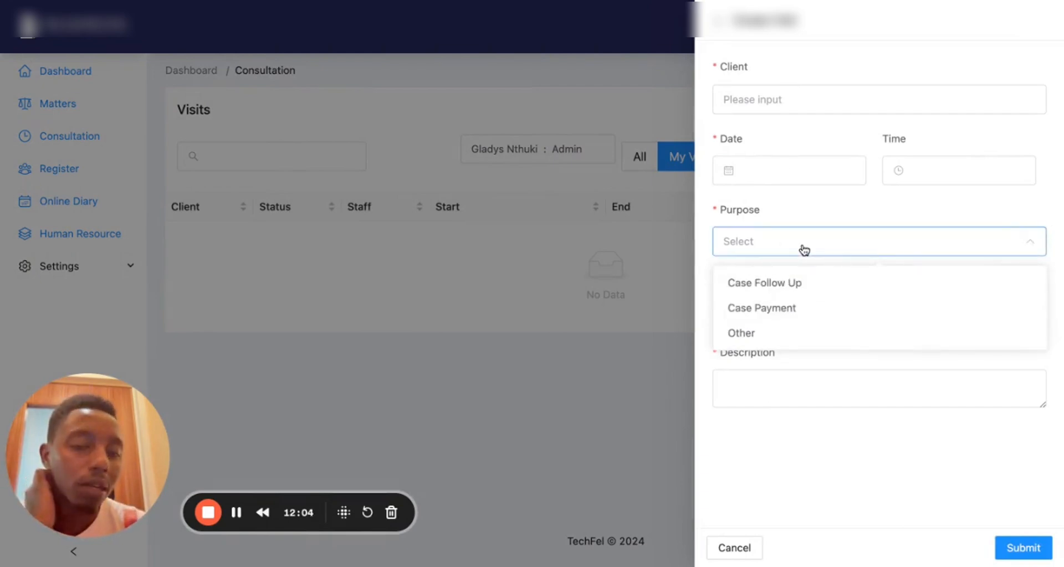
{"action": "left_click", "coordinate": [796, 100]}
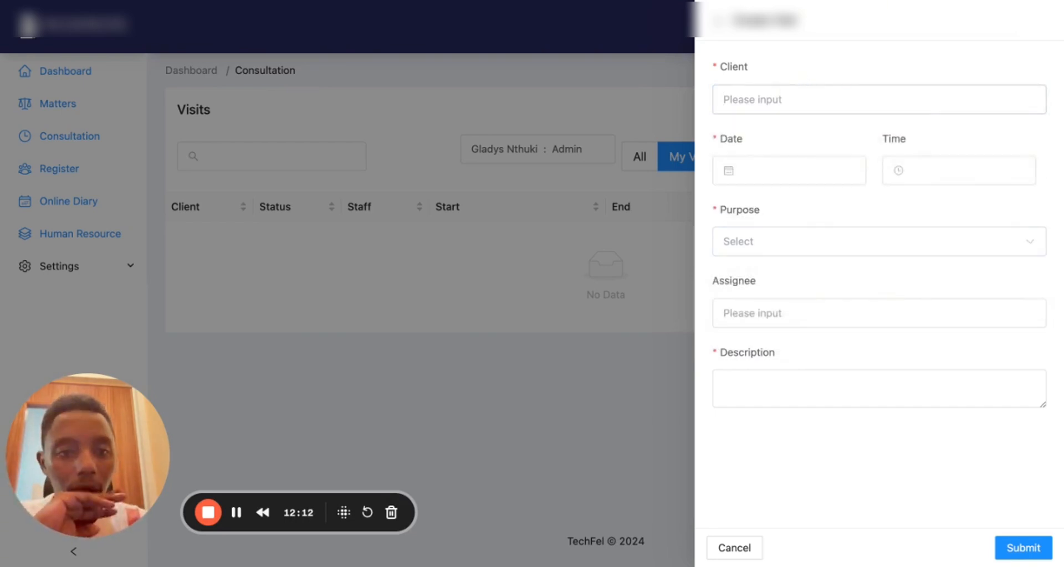
{"action": "left_click", "coordinate": [752, 250]}
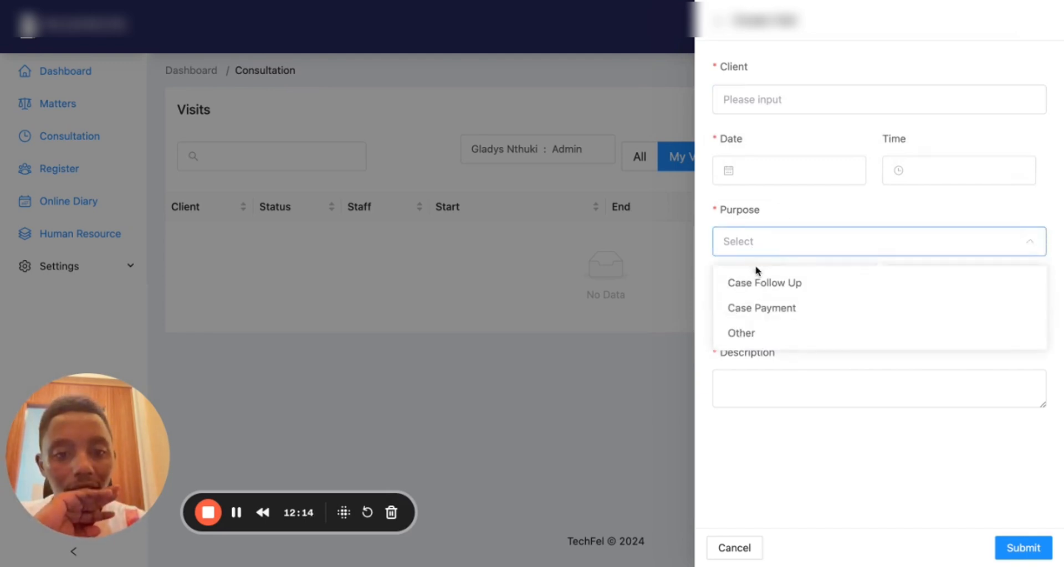
Set purpose Case Follow Up, assignee admin, the client, date 2024-05-31 and time 10-05
{"action": "left_click", "coordinate": [758, 284]}
{"action": "left_click", "coordinate": [770, 306]}
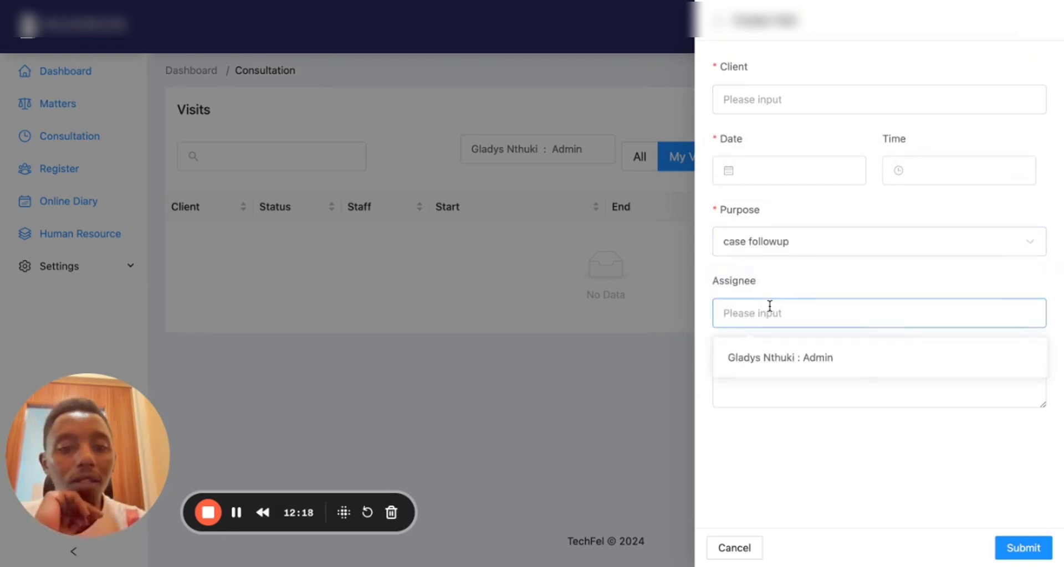
{"action": "left_click", "coordinate": [771, 358]}
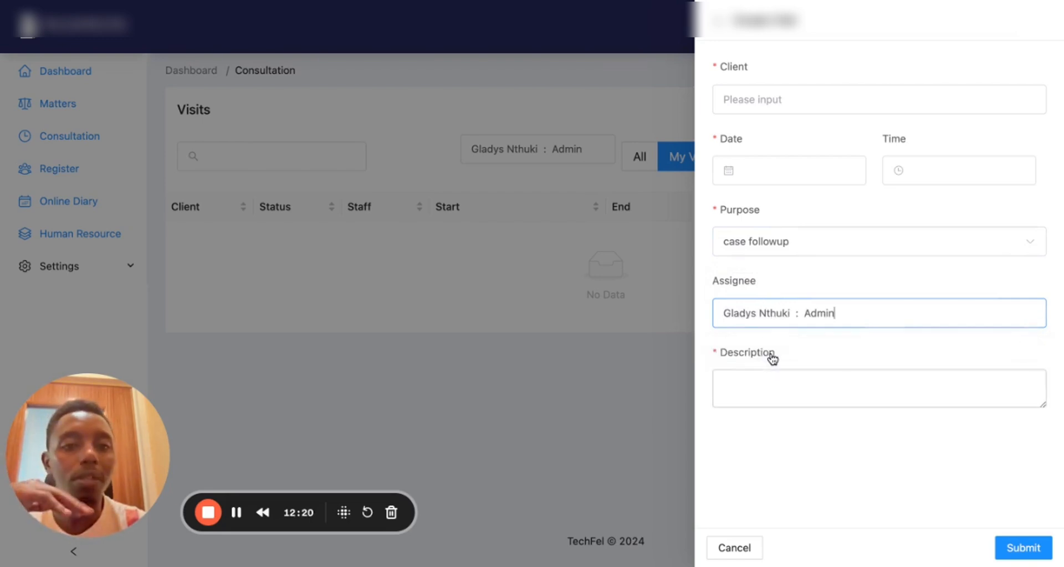
{"action": "left_click", "coordinate": [770, 104]}
{"action": "left_click", "coordinate": [766, 145]}
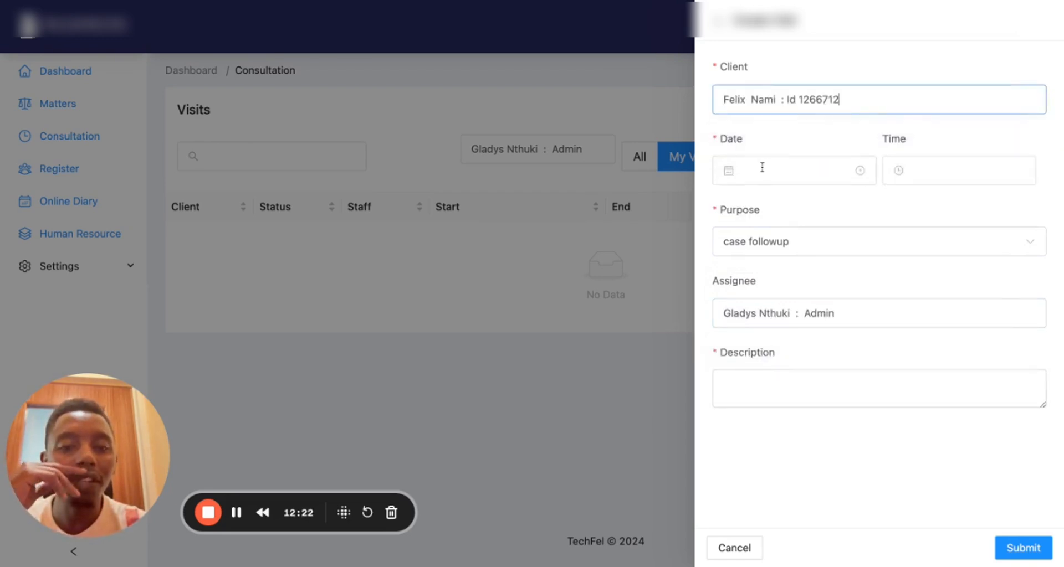
{"action": "left_click", "coordinate": [763, 167]}
{"action": "left_click", "coordinate": [856, 393]}
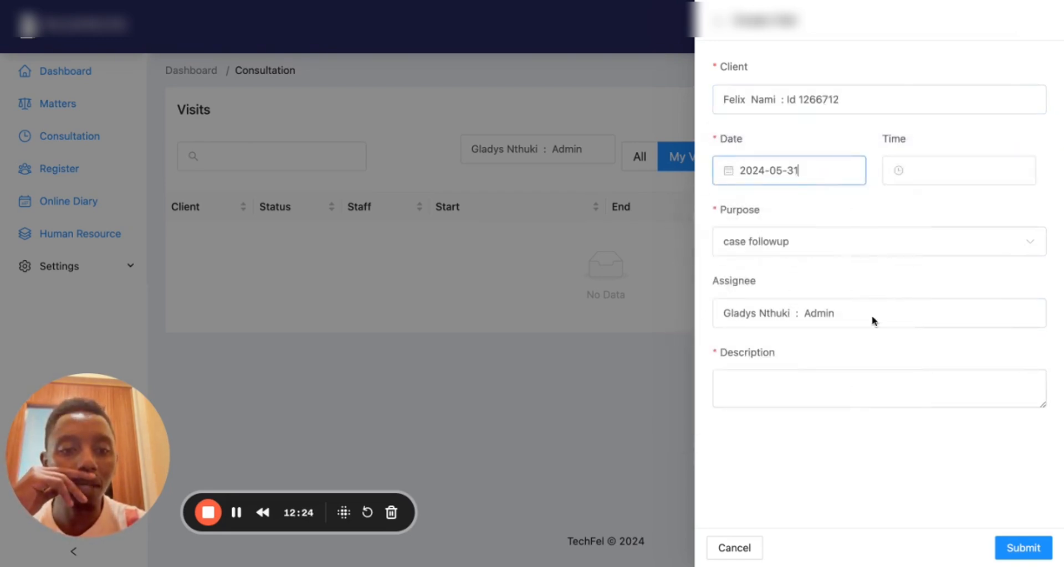
{"action": "left_click", "coordinate": [935, 174]}
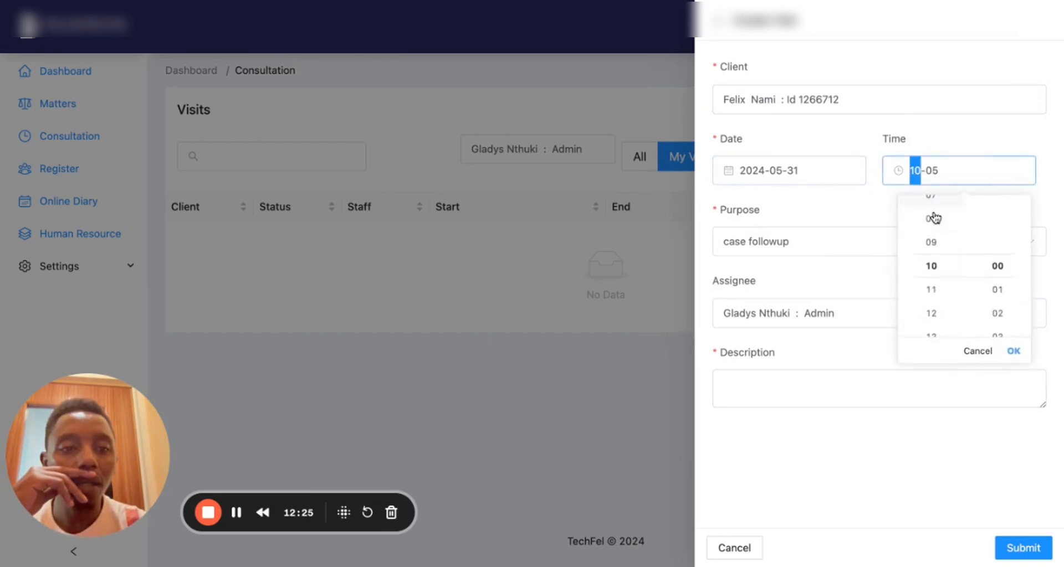
{"action": "left_click", "coordinate": [1012, 353]}
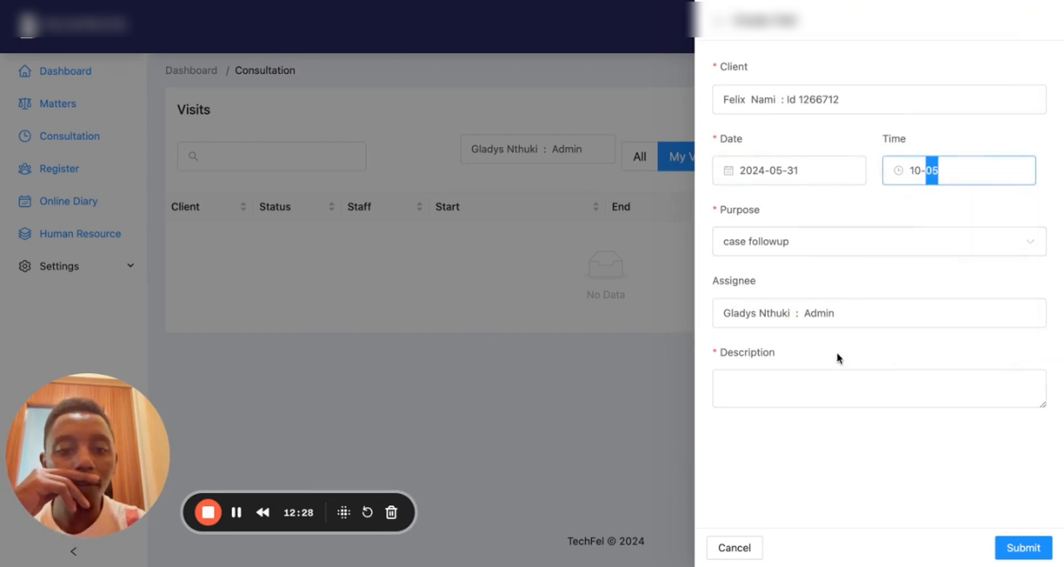
Enter the description 'Case Follow up' and submit the visit
{"action": "left_click", "coordinate": [806, 378]}
{"action": "type", "text": "Case"}
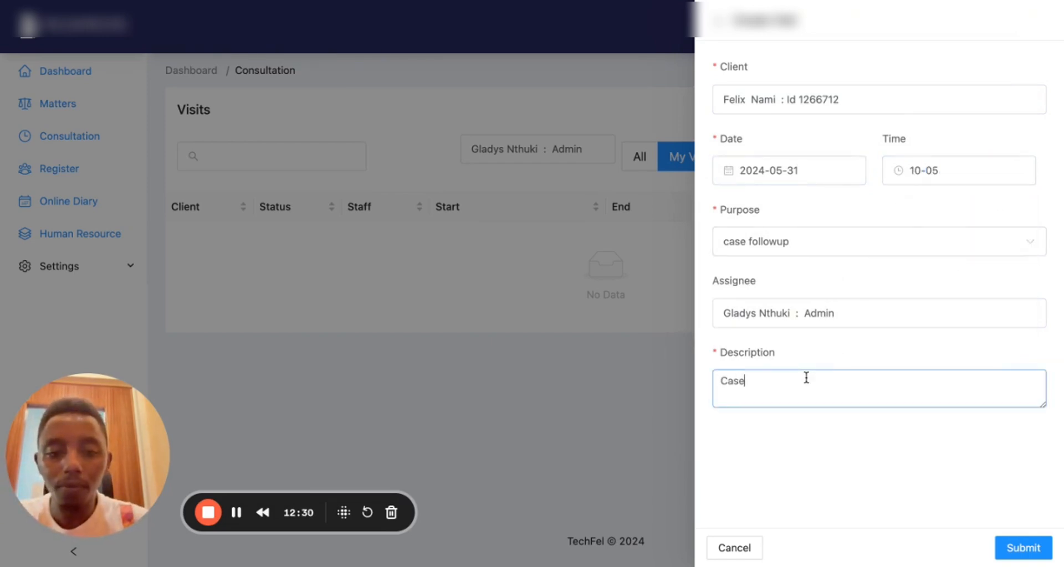
{"action": "type", "text": " Follow up"}
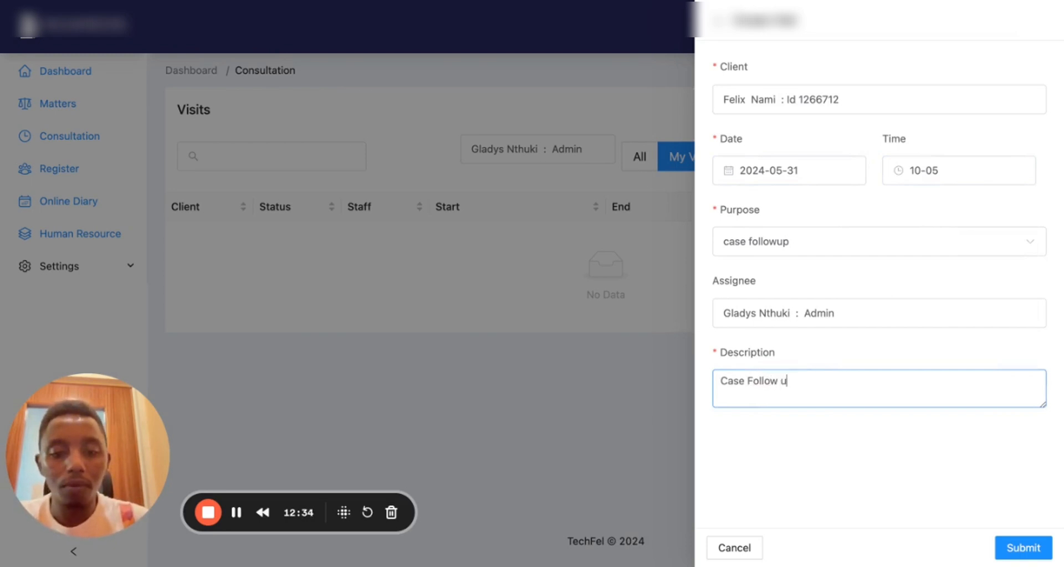
{"action": "left_click", "coordinate": [1021, 548]}
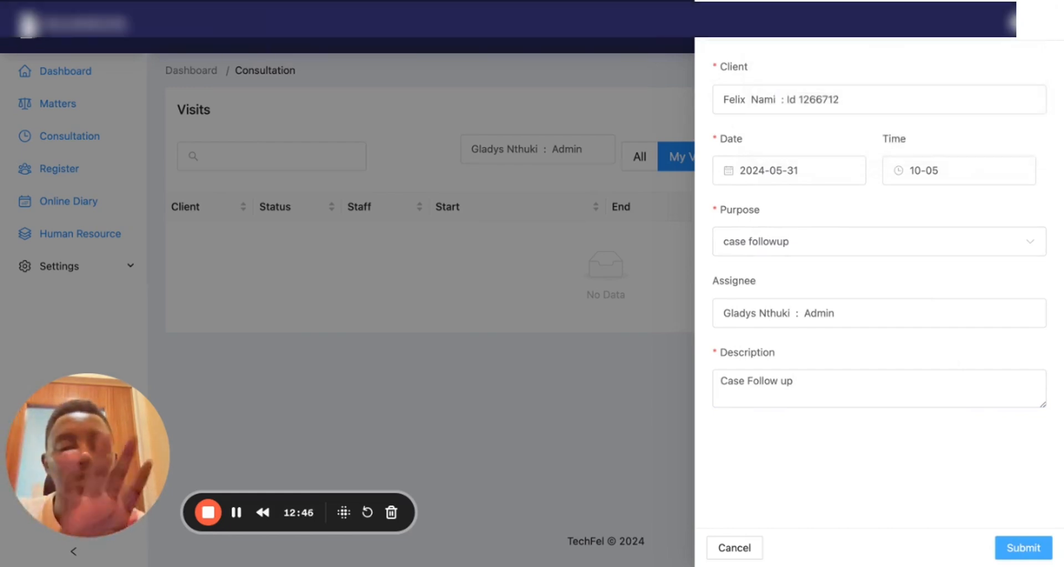
Close the visit form and go to the Human Resource employees list
{"action": "left_click", "coordinate": [719, 21]}
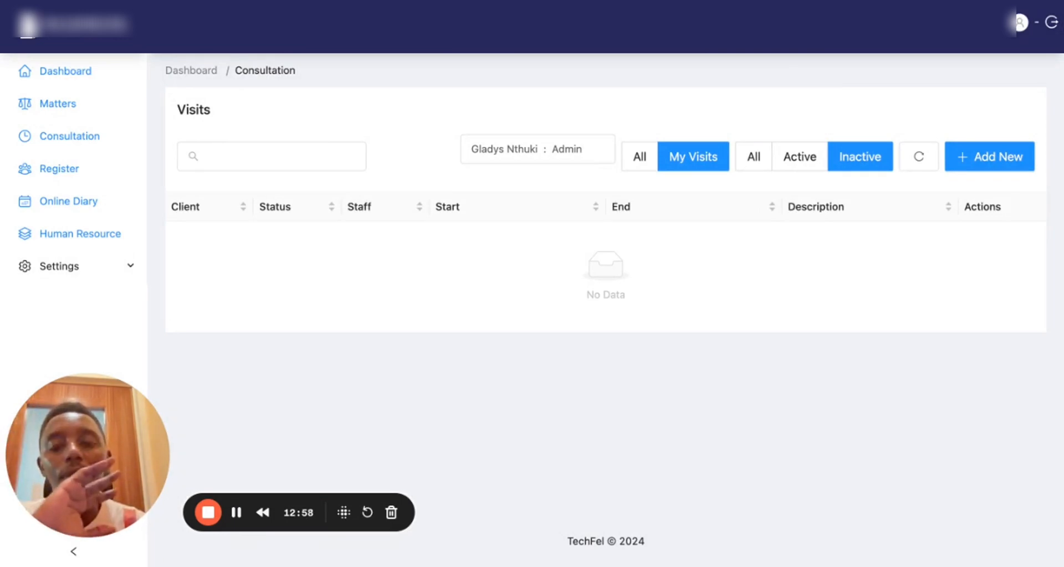
{"action": "left_click", "coordinate": [111, 270]}
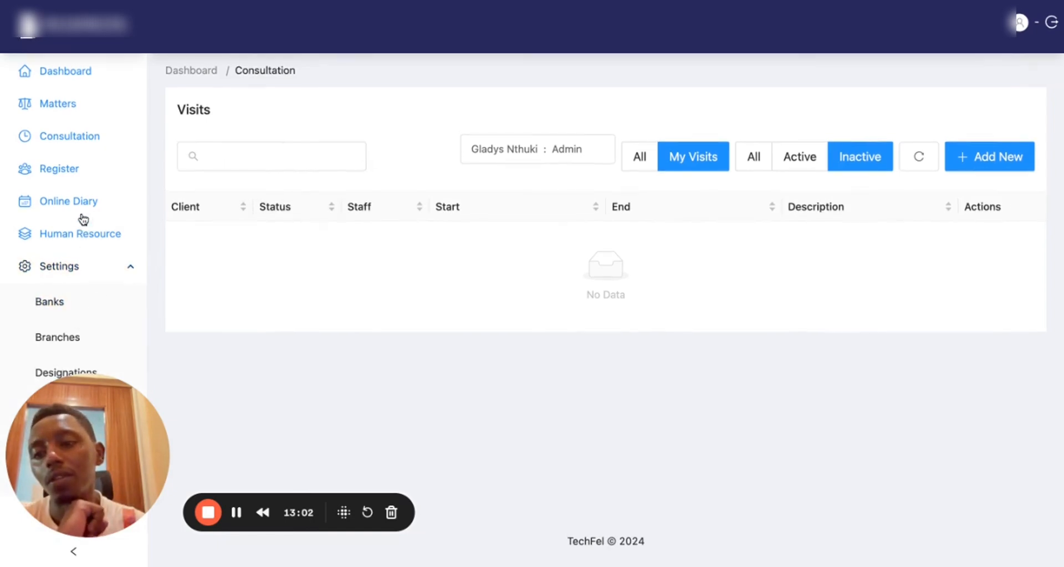
{"action": "left_click", "coordinate": [81, 233]}
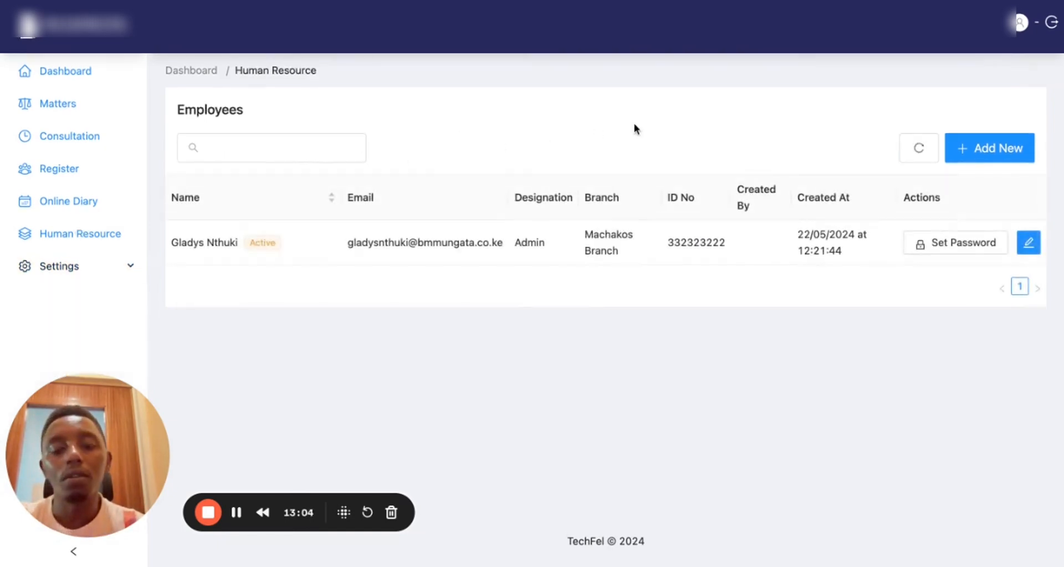